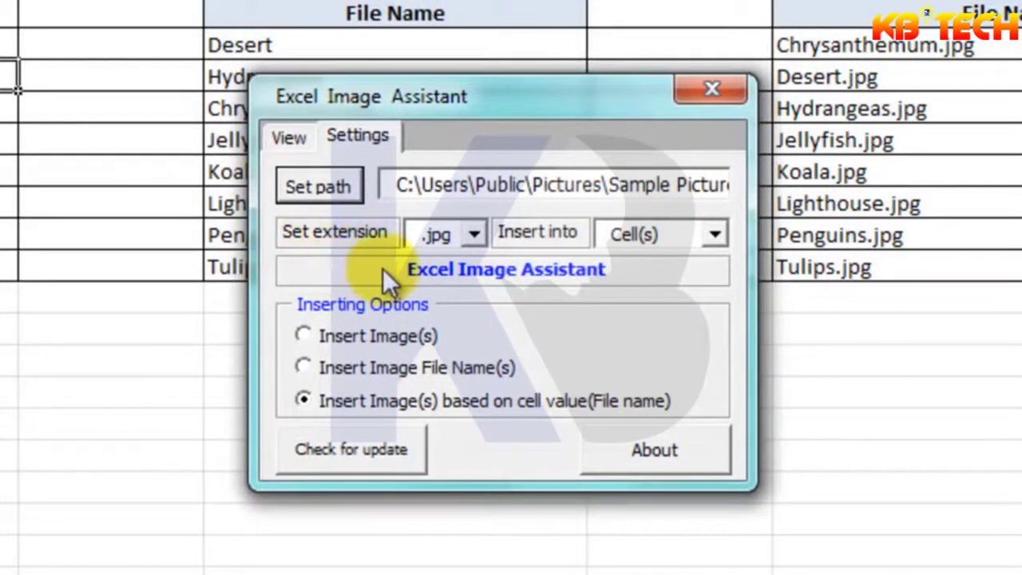
# Configure the image settings with the .jpg extension, Cell(s) as the insertion target and Insert Image(s) as the inserting option.
pyautogui.click(475, 233)
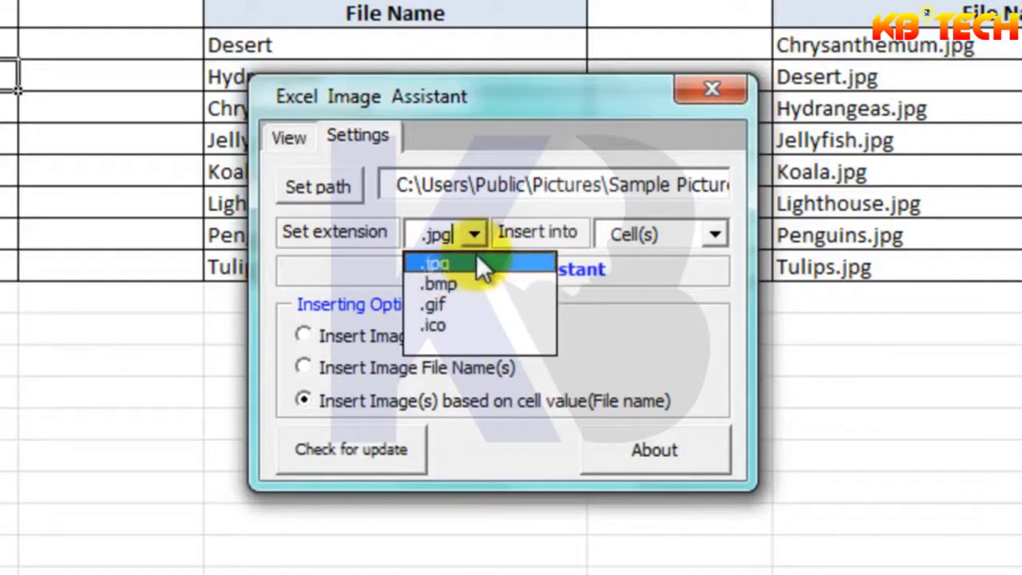
pyautogui.click(476, 264)
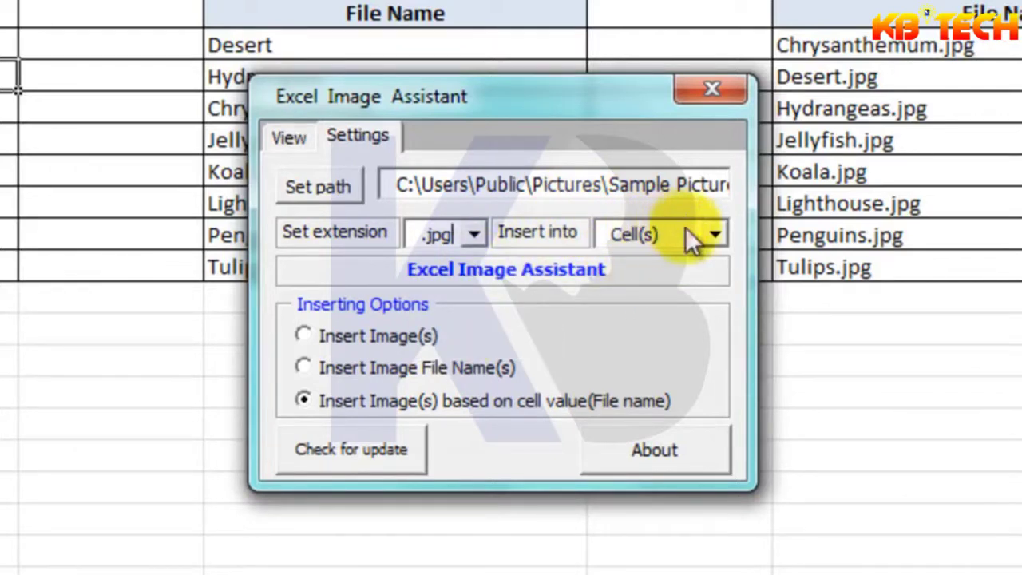
pyautogui.click(722, 235)
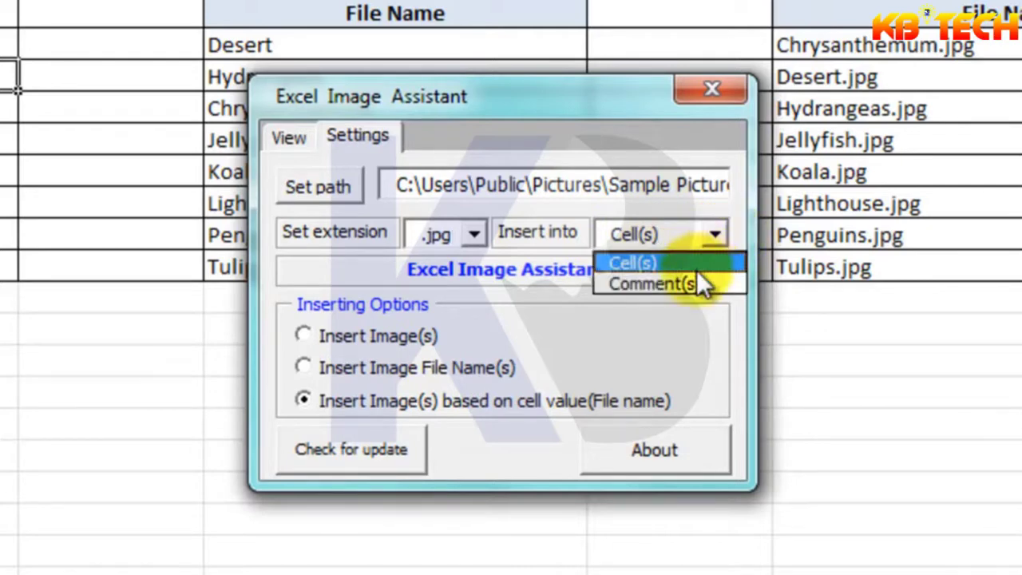
pyautogui.click(687, 262)
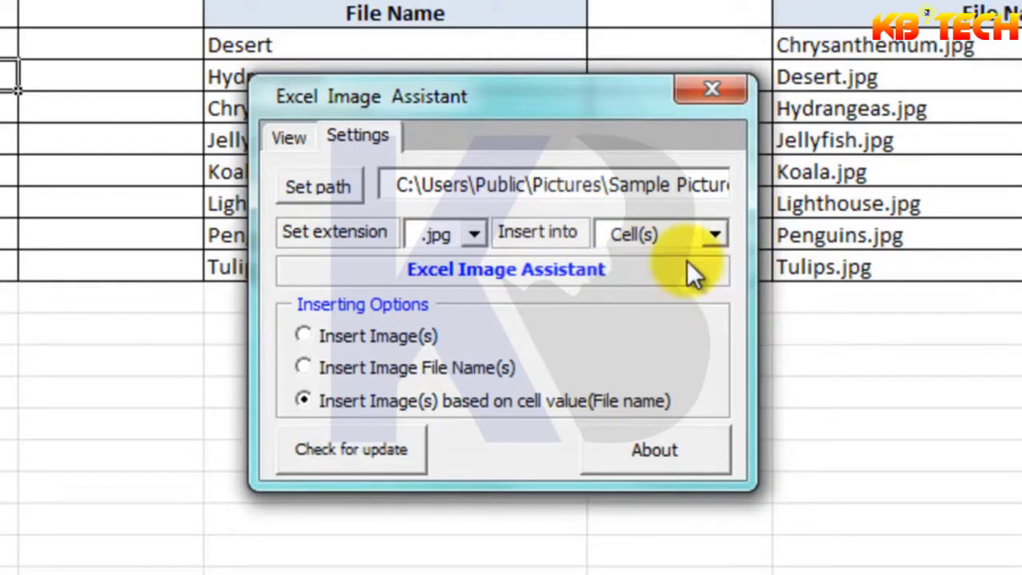
pyautogui.click(304, 336)
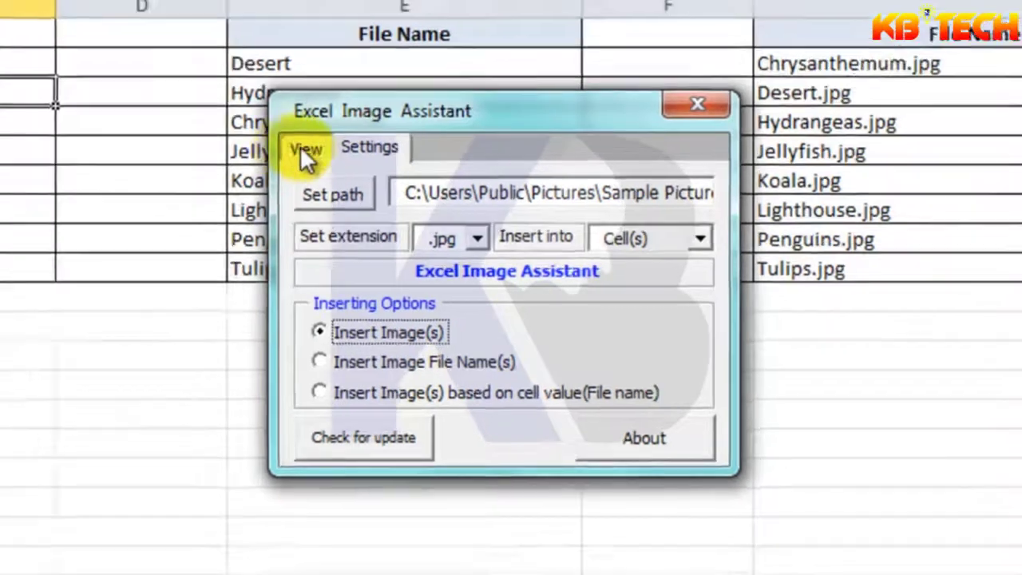
# Increase the height of the table's rows from row 2 downward to make room for the images.
pyautogui.click(288, 138)
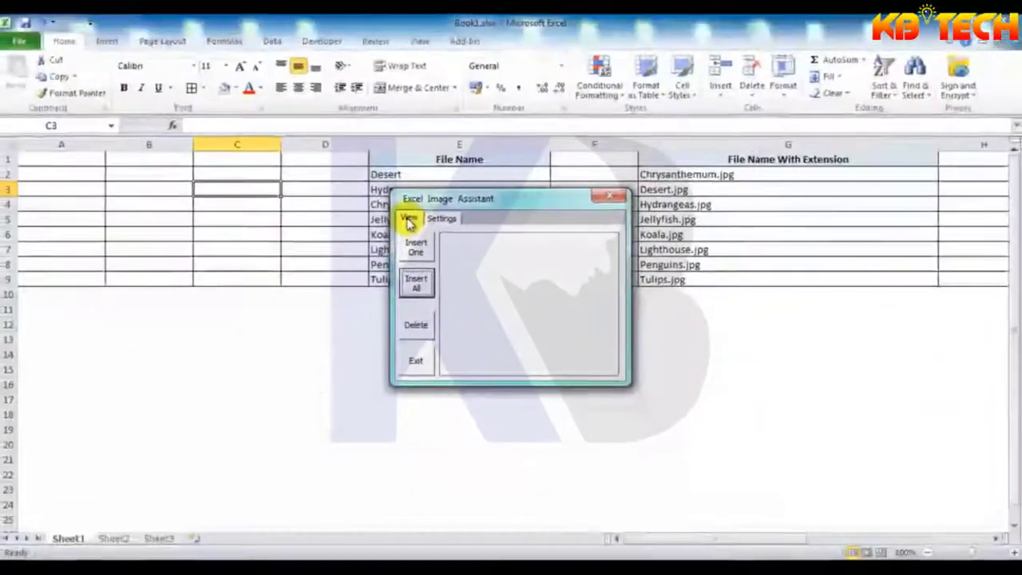
pyautogui.click(27, 175)
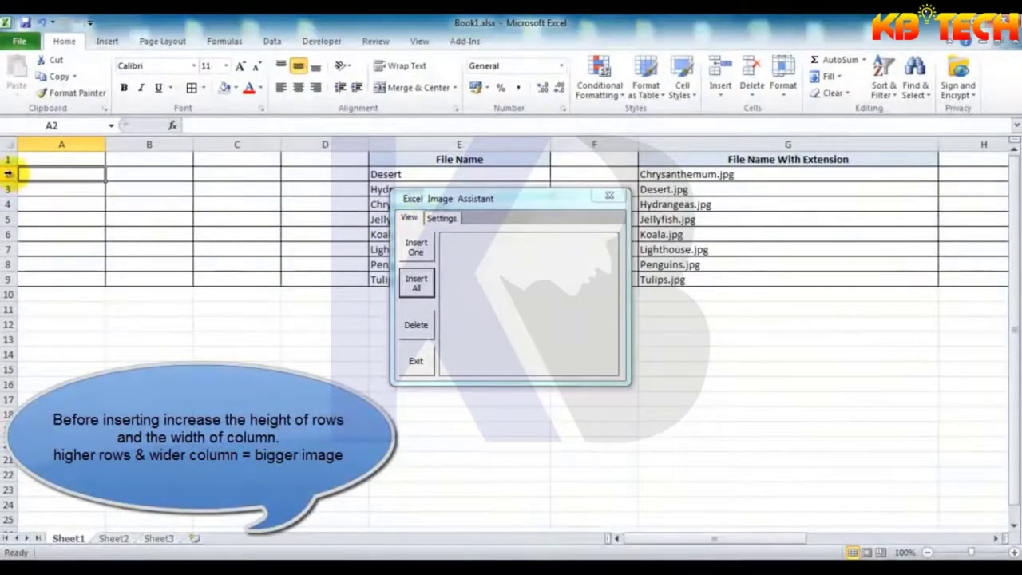
pyautogui.moveTo(7, 173); pyautogui.dragTo(12, 326)
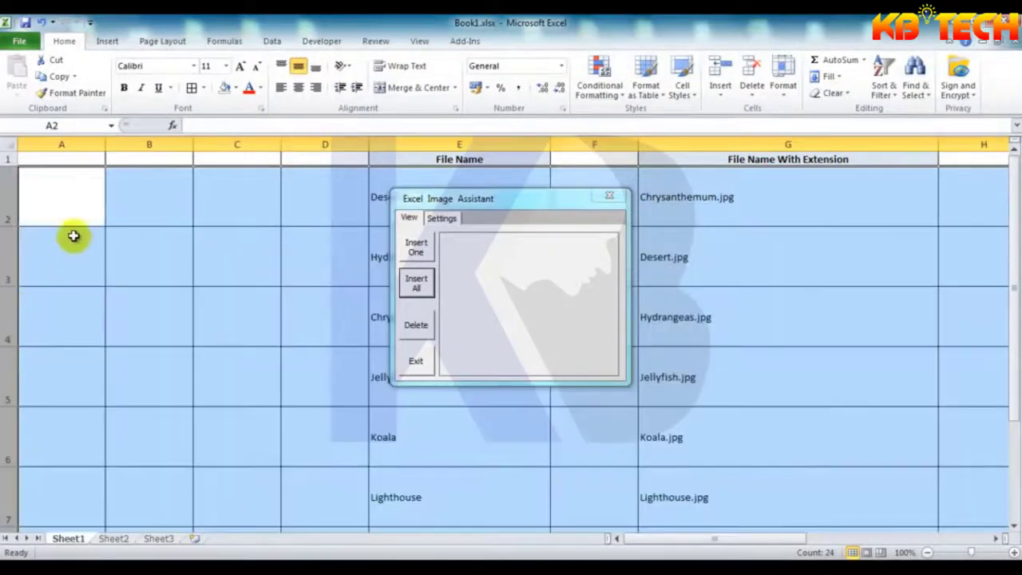
# Insert all images of the folder down column A from A2, and again down column C from C2.
pyautogui.click(69, 195)
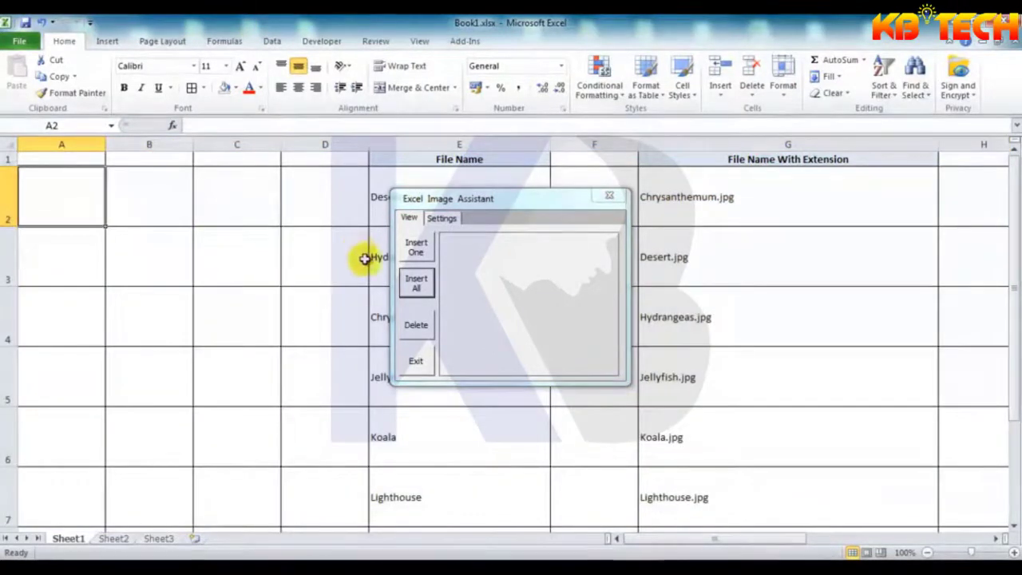
pyautogui.click(420, 293)
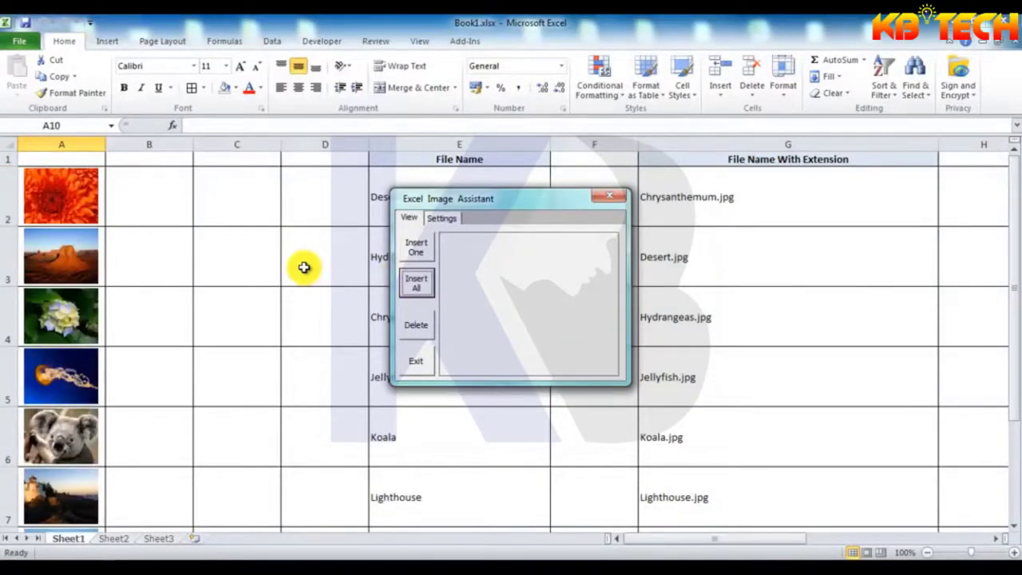
pyautogui.click(244, 193)
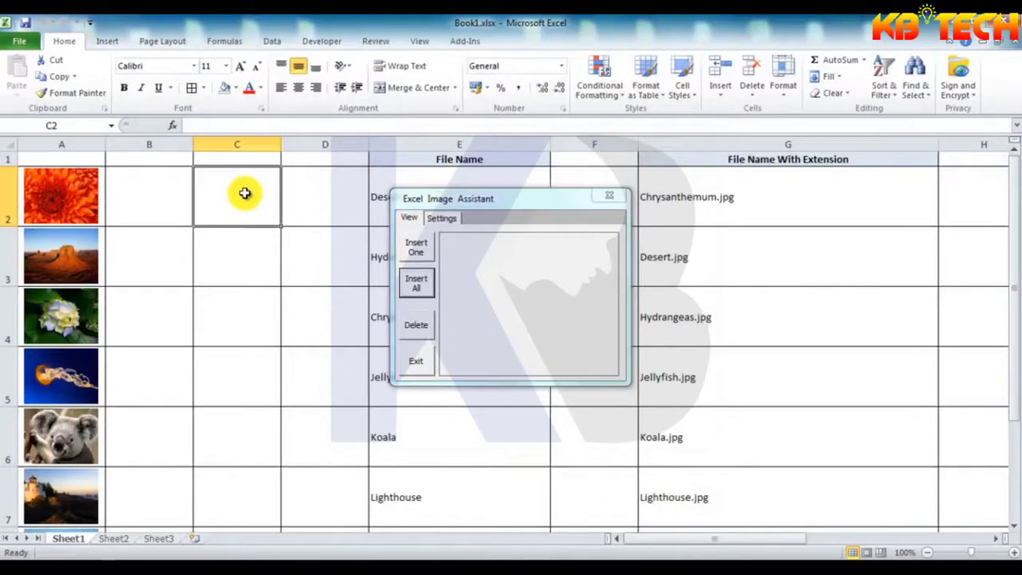
pyautogui.click(416, 289)
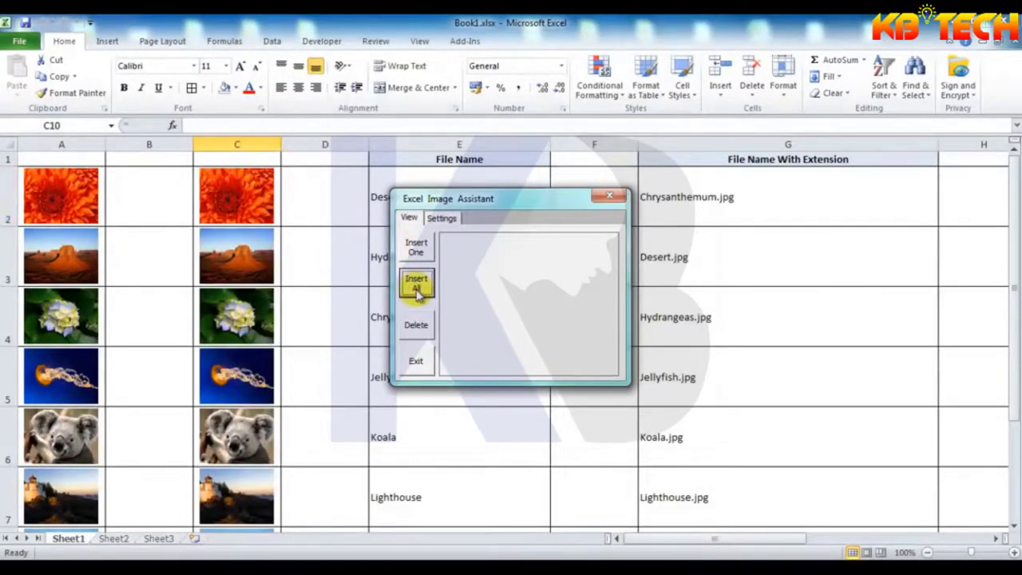
# Insert single images into column B: Tulips.jpg in cell B2 and Desert.jpg in cell B4.
pyautogui.click(148, 189)
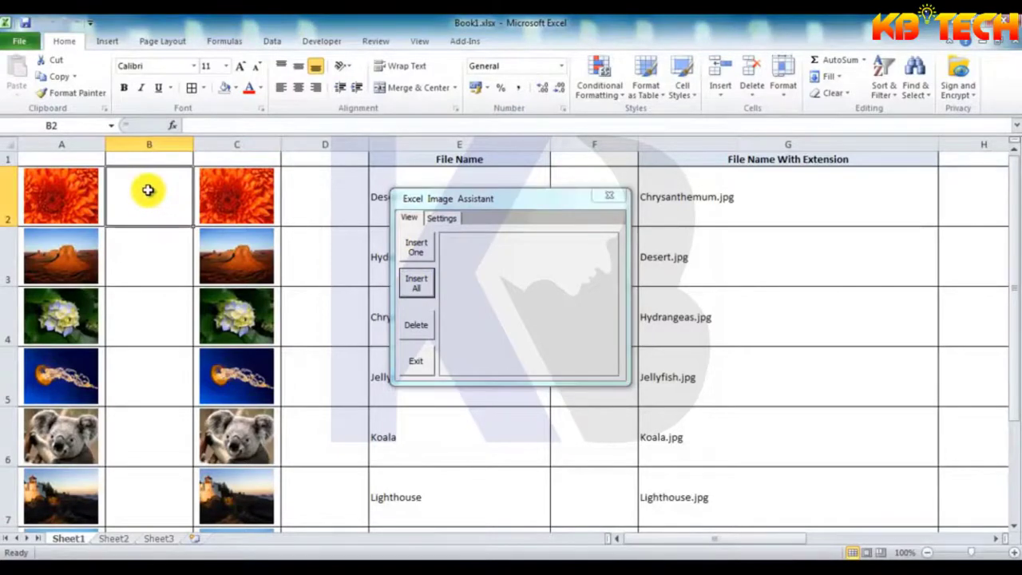
pyautogui.click(415, 251)
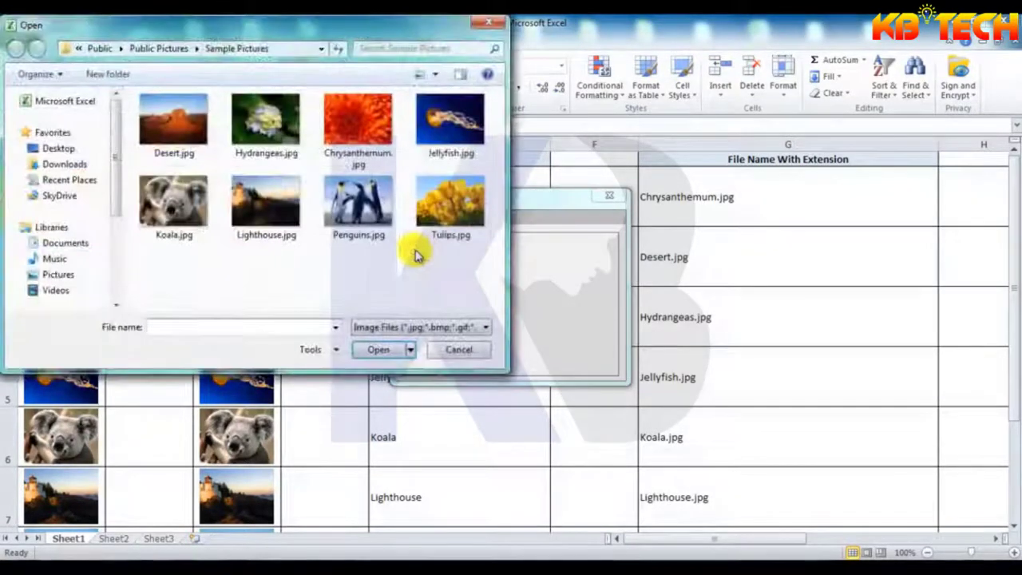
pyautogui.doubleClick(448, 199)
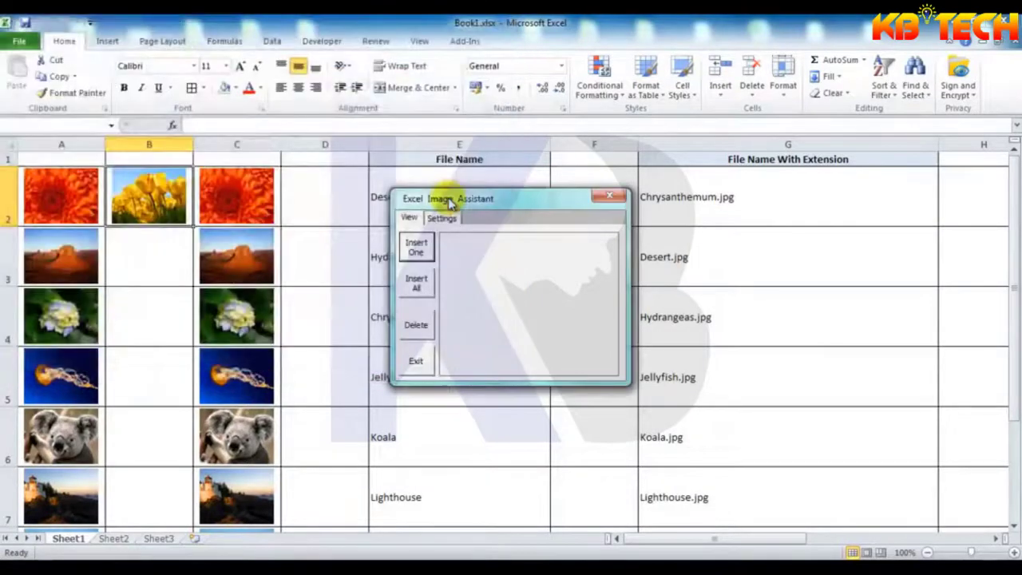
pyautogui.click(165, 292)
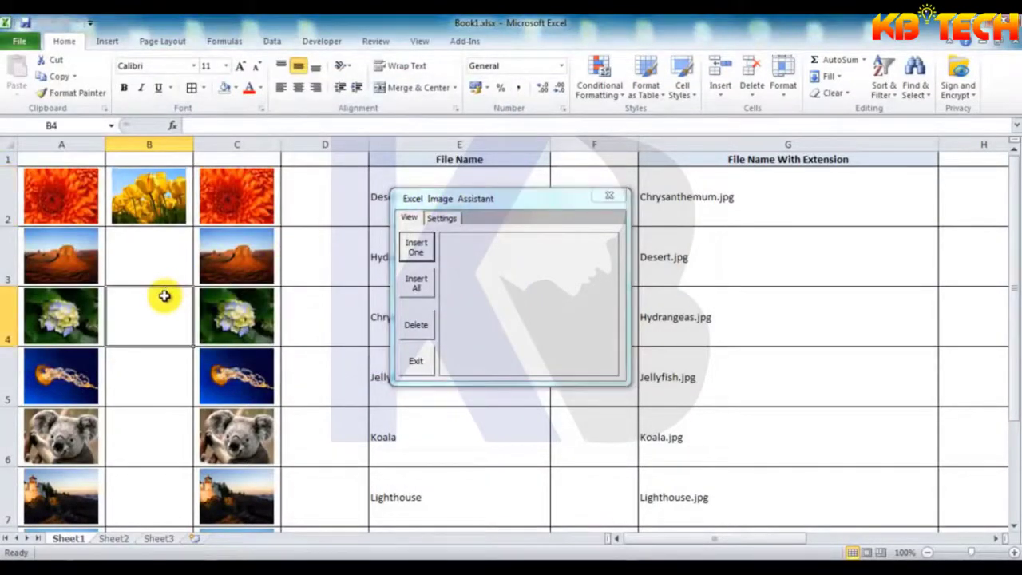
pyautogui.click(416, 252)
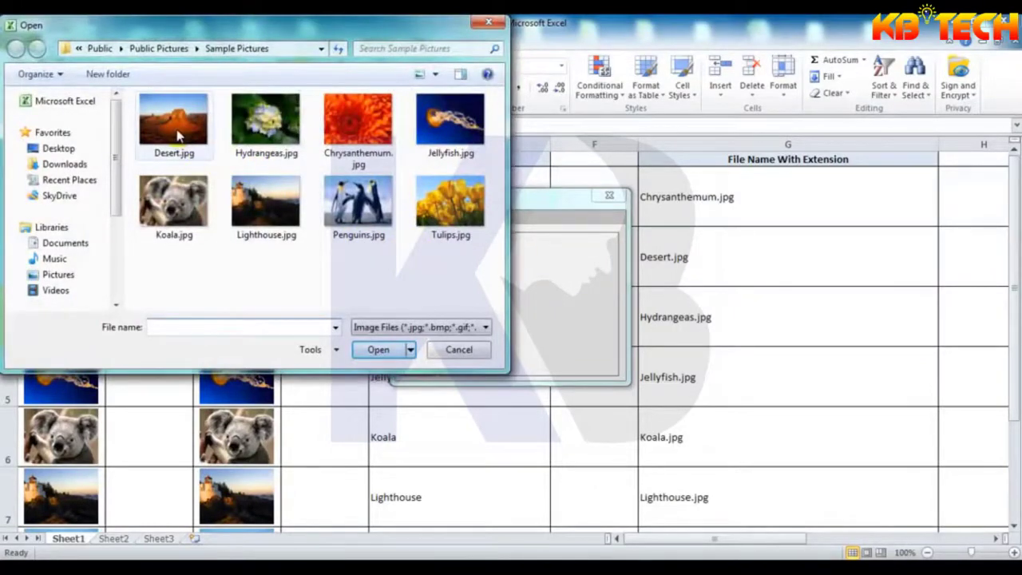
pyautogui.doubleClick(177, 127)
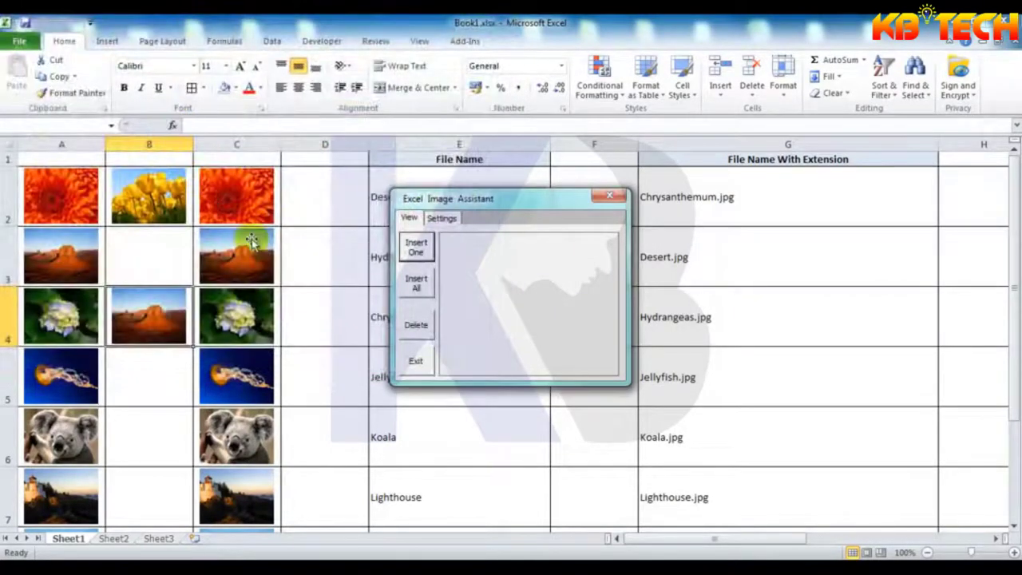
# Insert the single image Hydrangeas.jpg into cell D3.
pyautogui.click(326, 256)
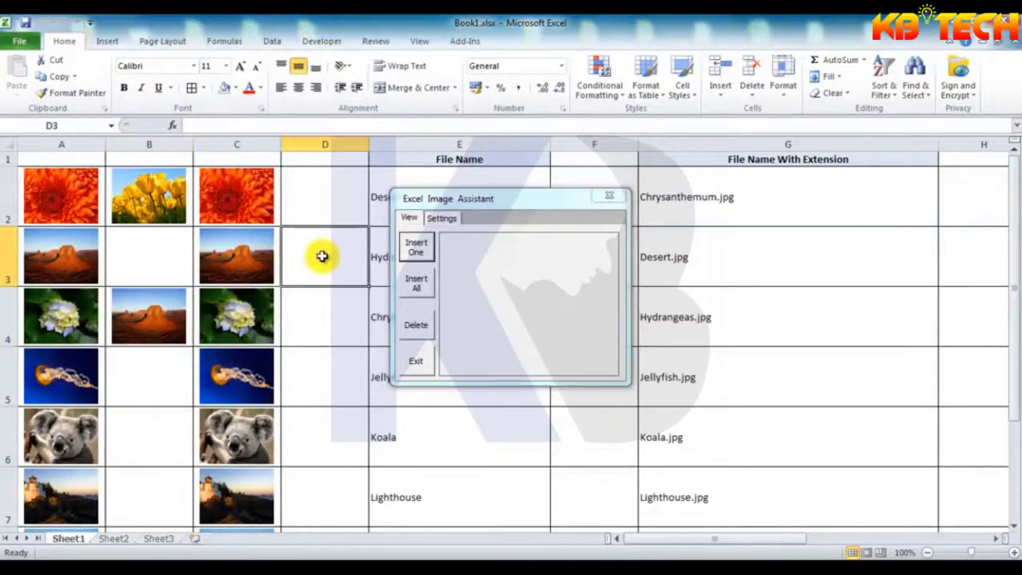
pyautogui.click(419, 248)
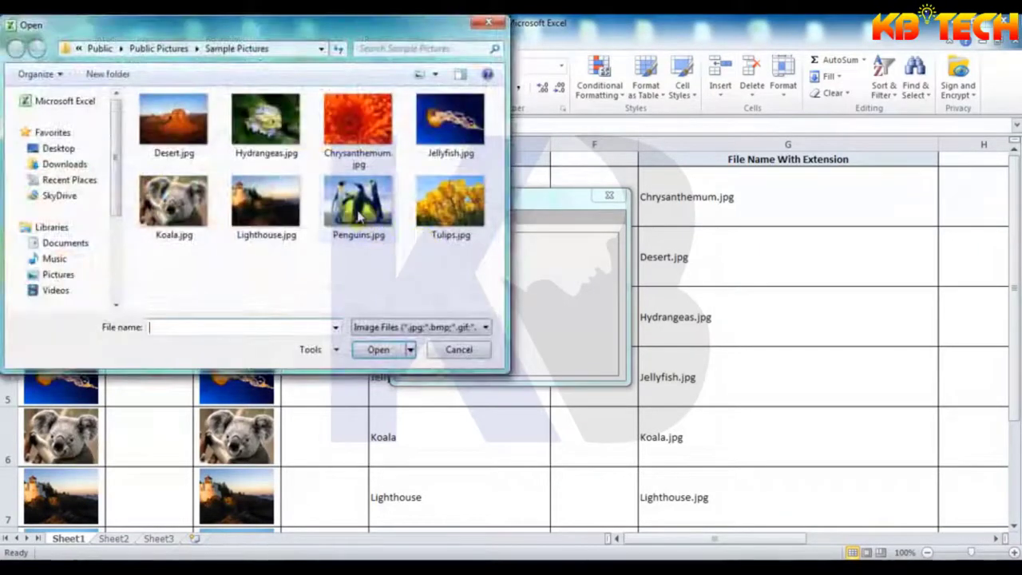
pyautogui.doubleClick(270, 126)
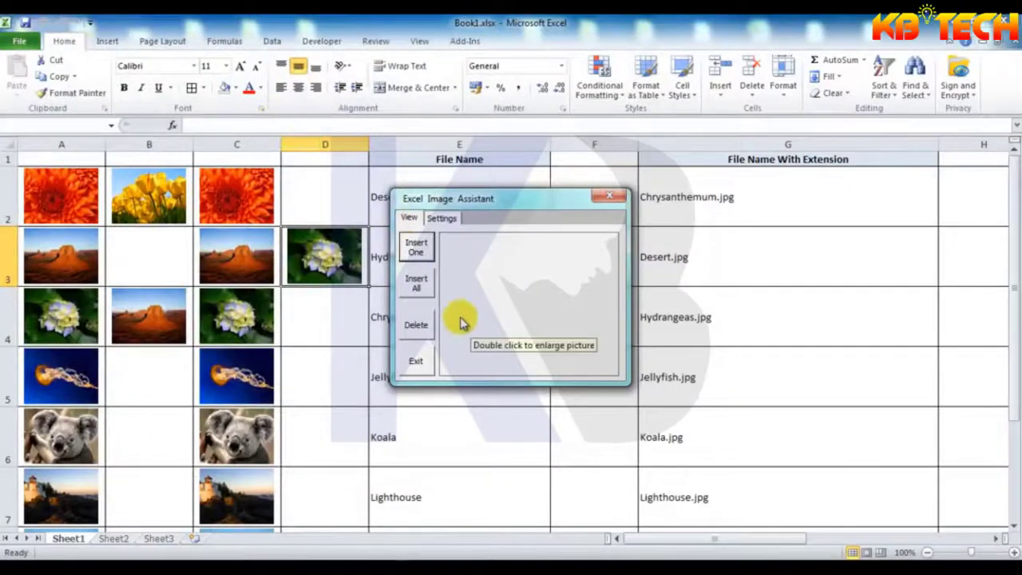
# Delete all inserted images and autofit the row heights of the whole sheet.
pyautogui.click(421, 326)
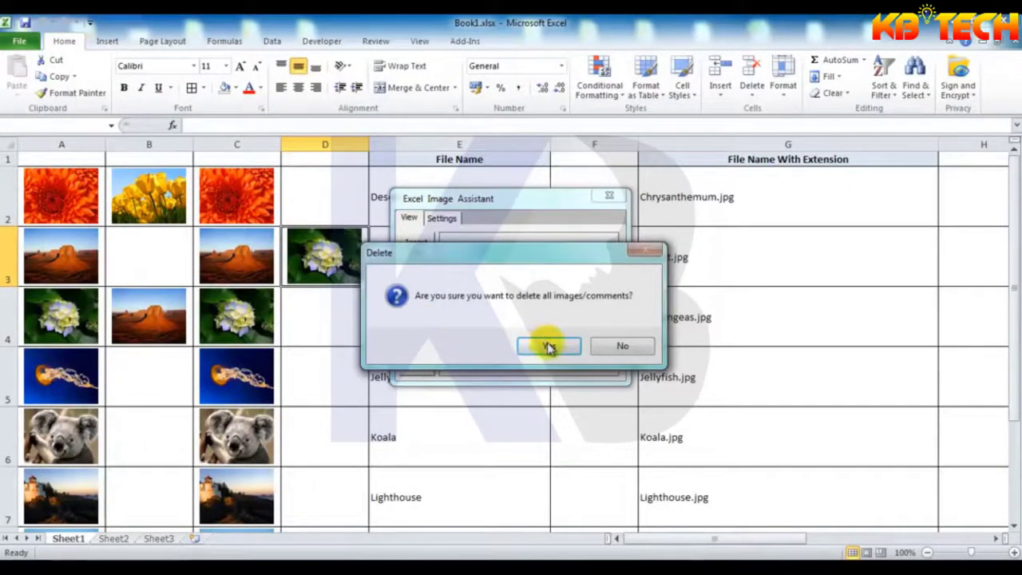
pyautogui.click(549, 347)
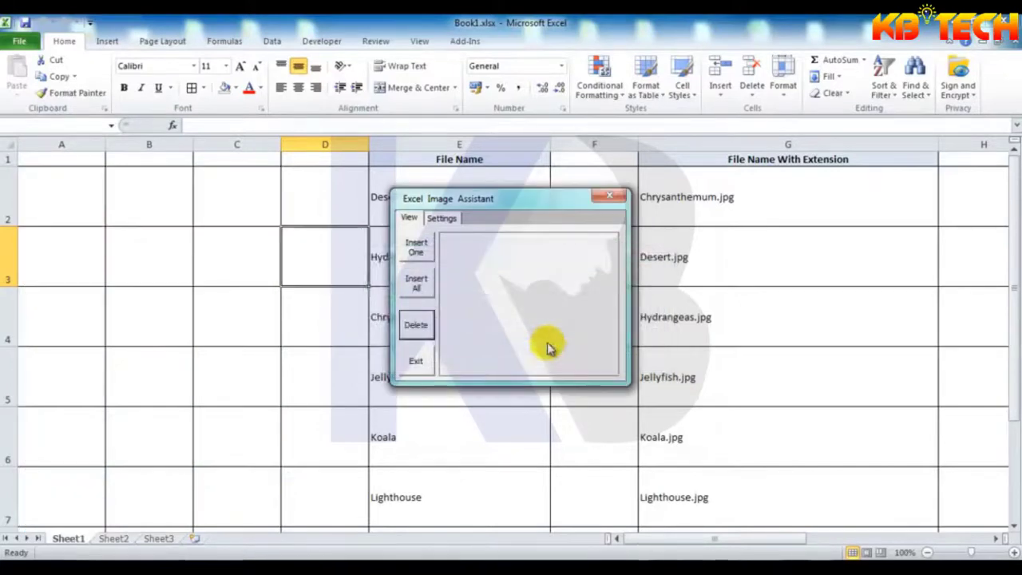
pyautogui.click(8, 144)
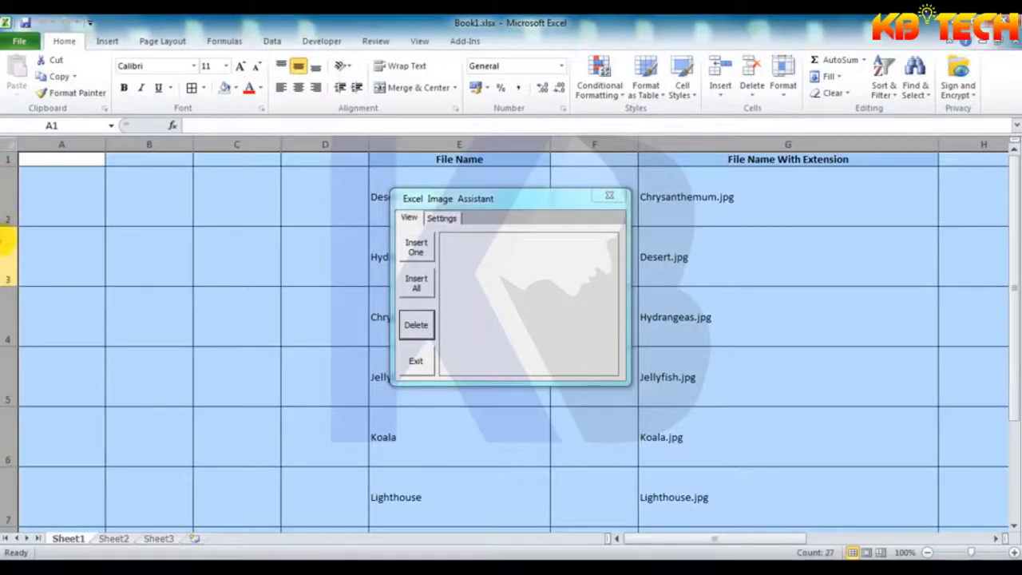
pyautogui.doubleClick(9, 226)
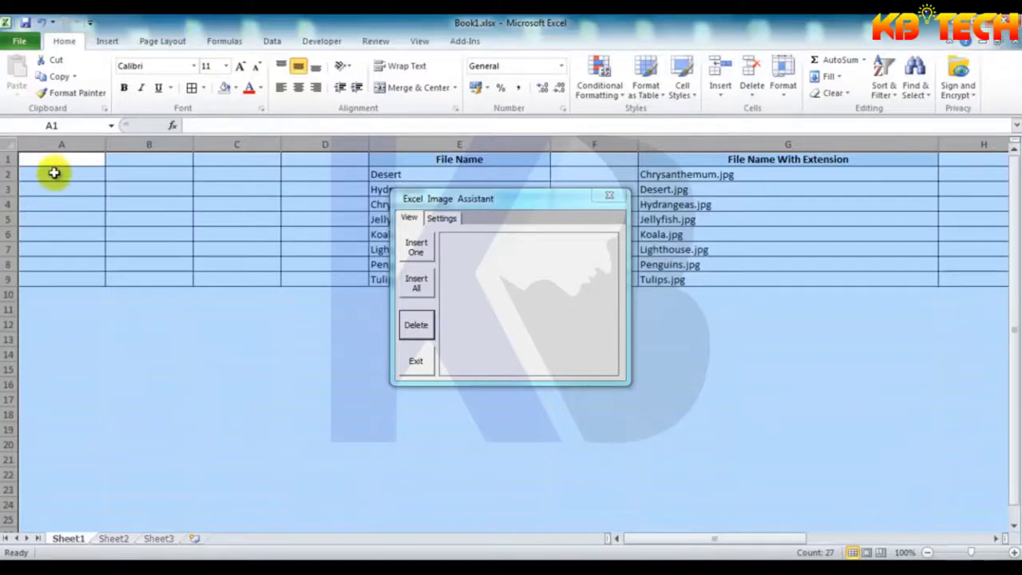
pyautogui.click(53, 173)
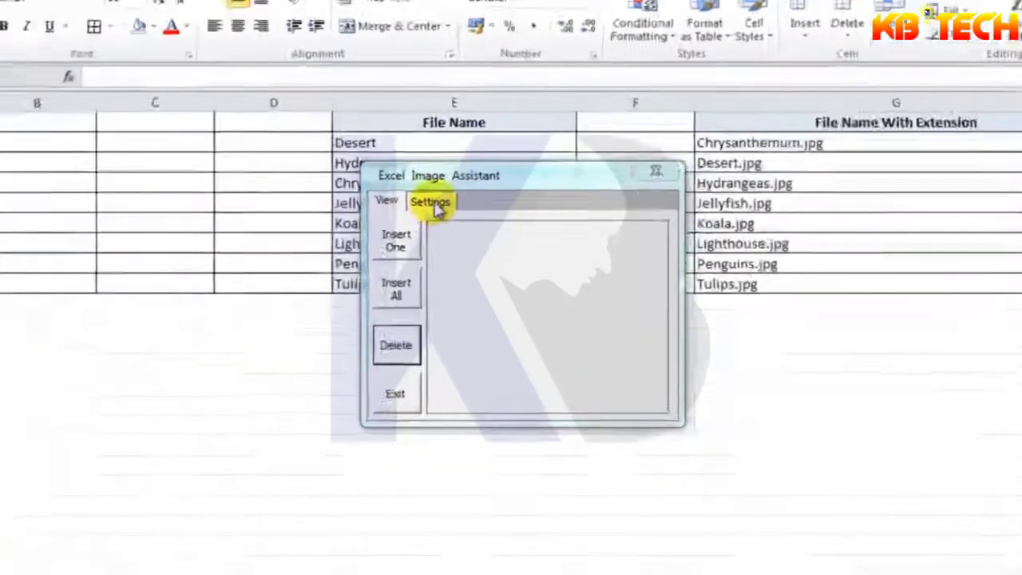
# Change the insertion target to Comment(s) and set the comment image height to 120.
pyautogui.click(444, 220)
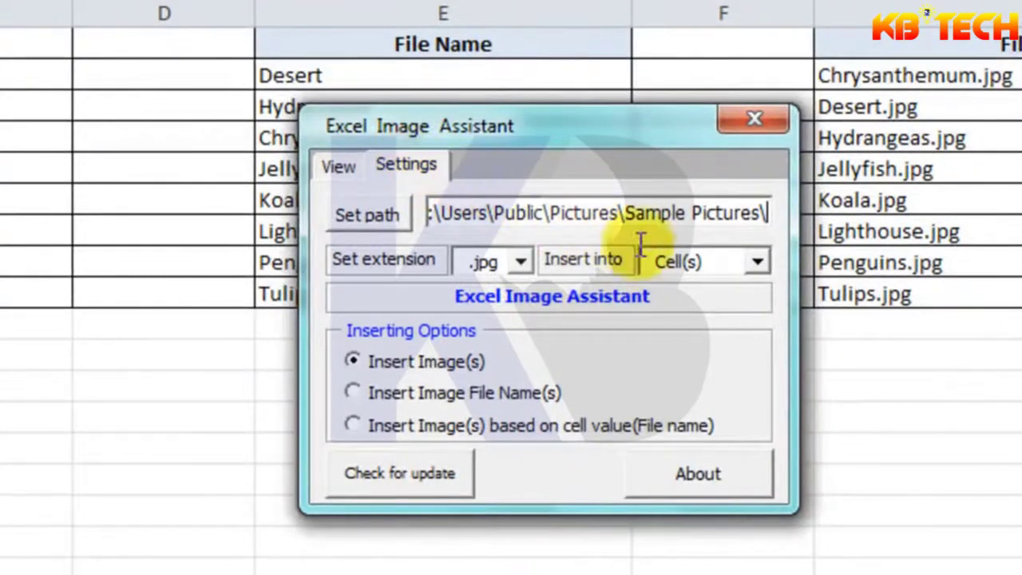
pyautogui.click(755, 262)
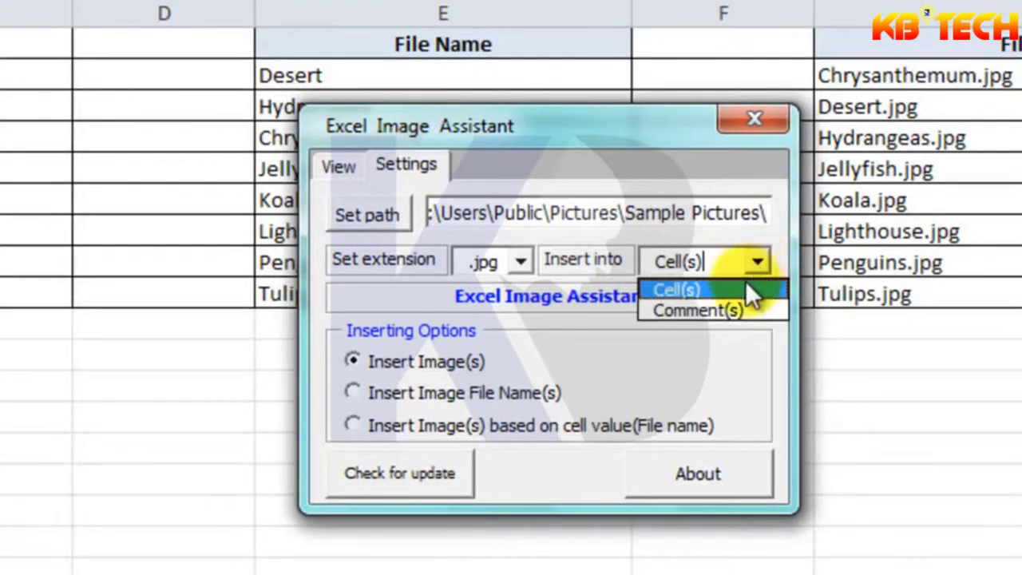
pyautogui.click(746, 308)
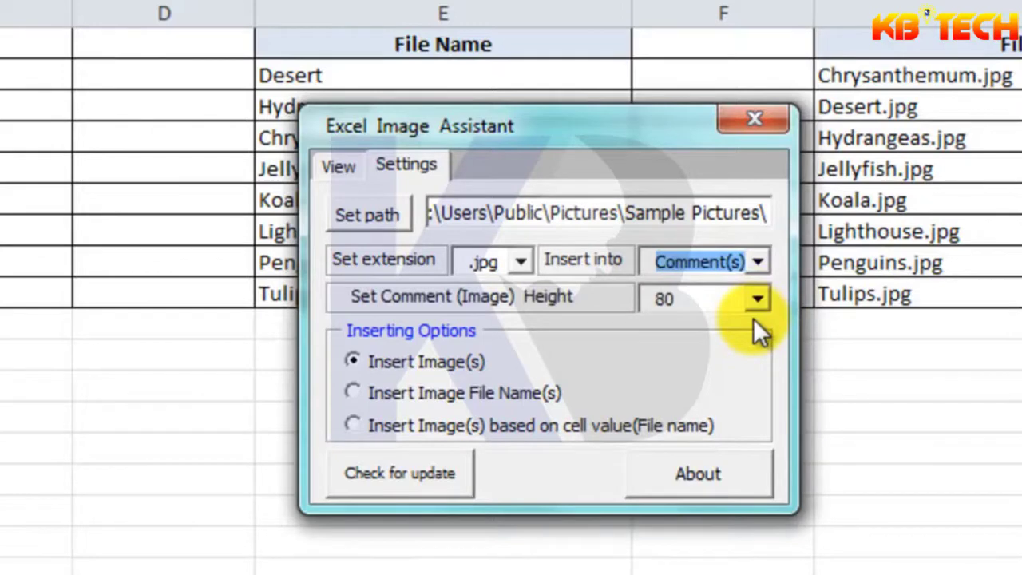
pyautogui.click(759, 304)
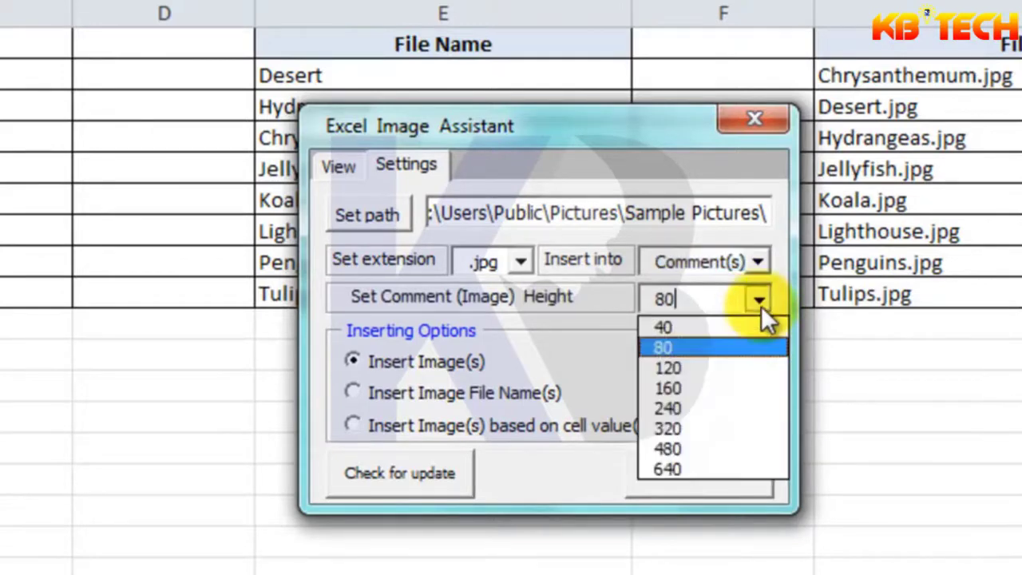
pyautogui.click(741, 368)
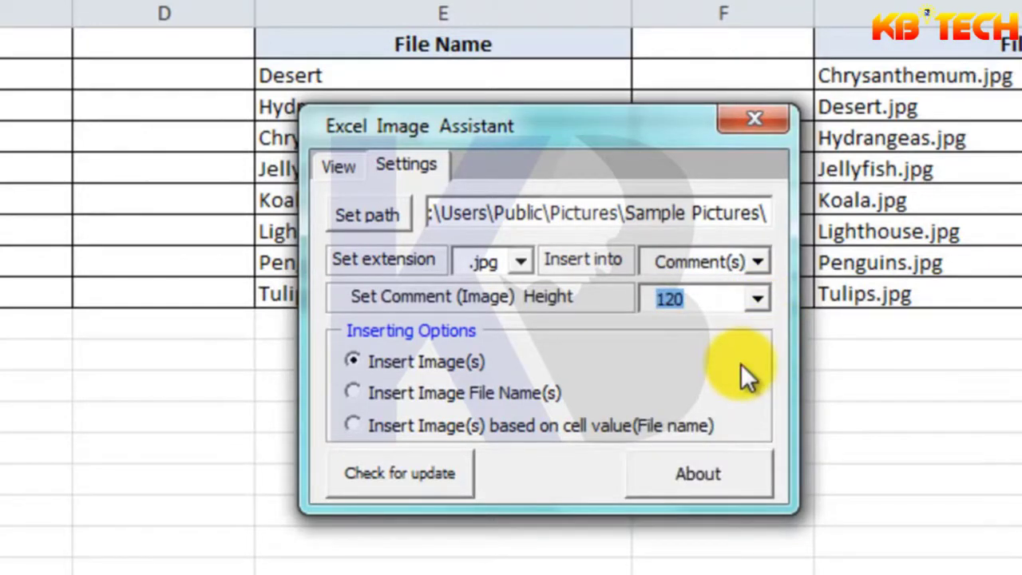
# Insert all folder images as comments down column A starting at A2, and preview the comment images.
pyautogui.click(338, 170)
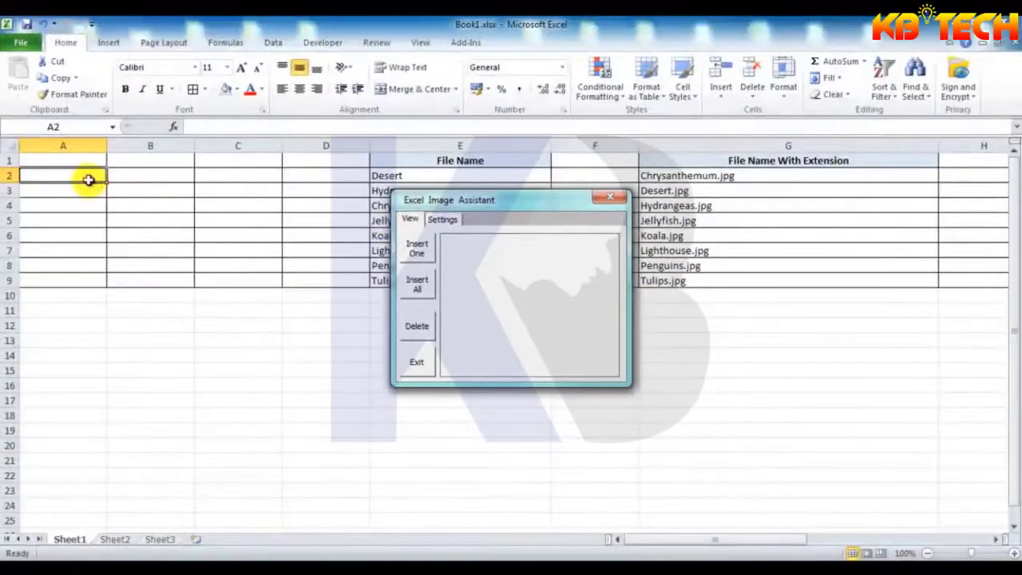
pyautogui.click(60, 174)
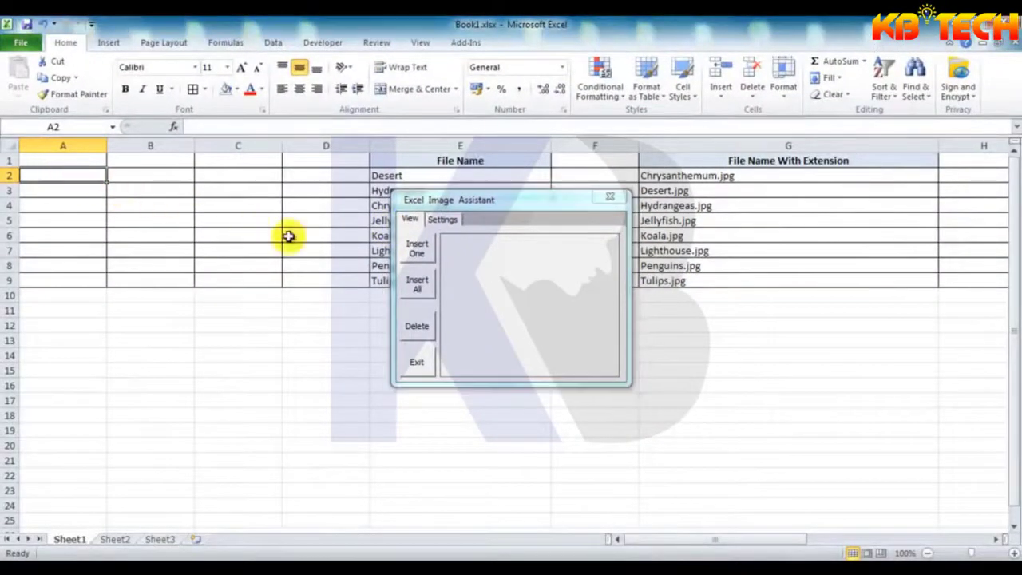
pyautogui.click(422, 287)
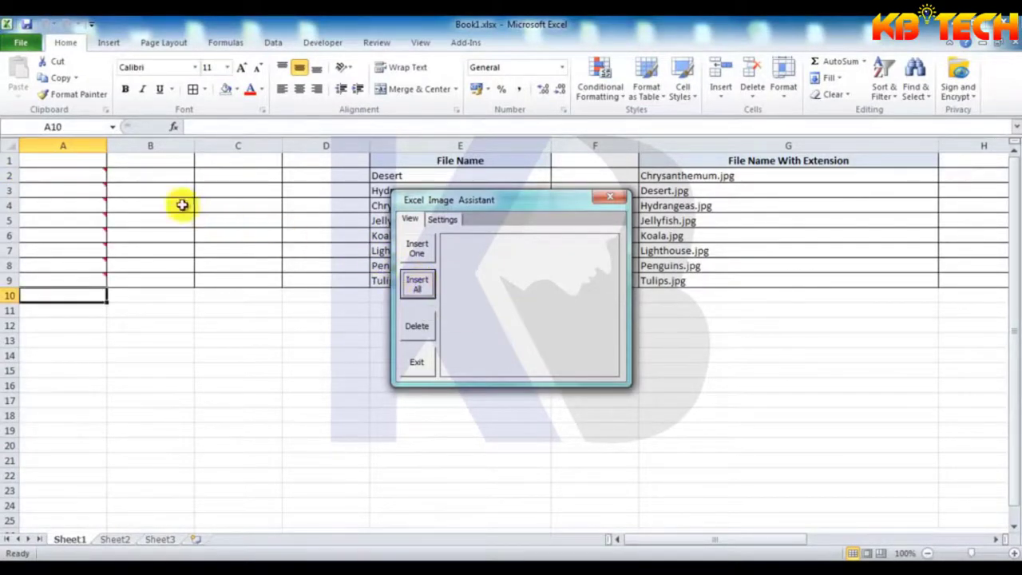
pyautogui.moveTo(91, 176)
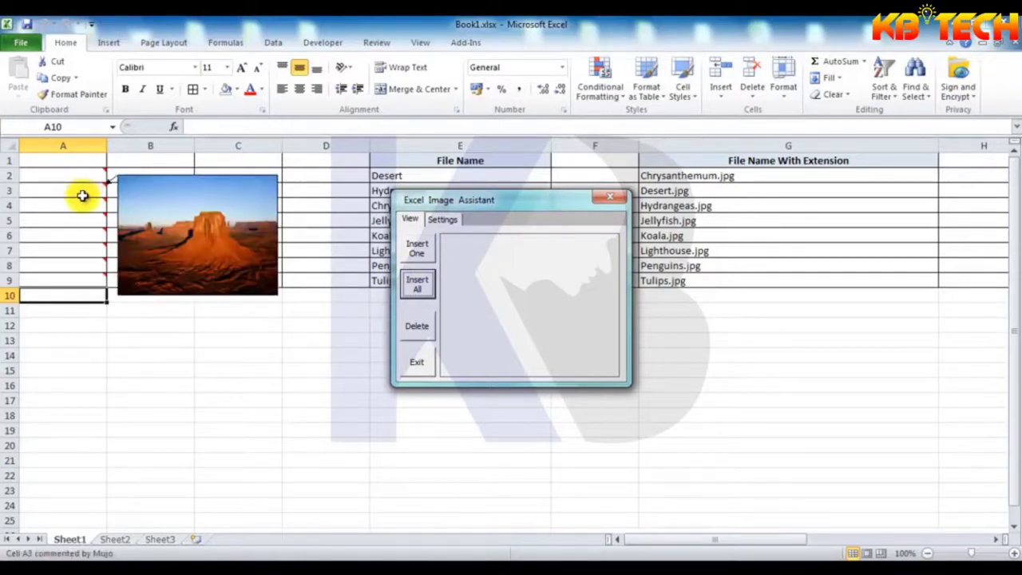
# Preview the image comments in the remaining cells of column A down to A9.
pyautogui.moveTo(82, 215)
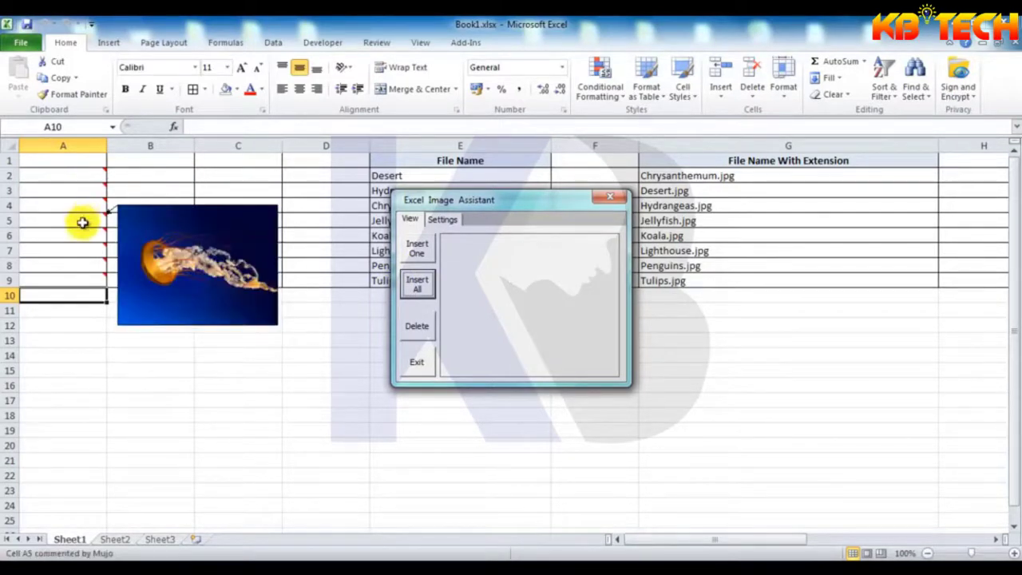
pyautogui.moveTo(82, 234)
pyautogui.moveTo(83, 252)
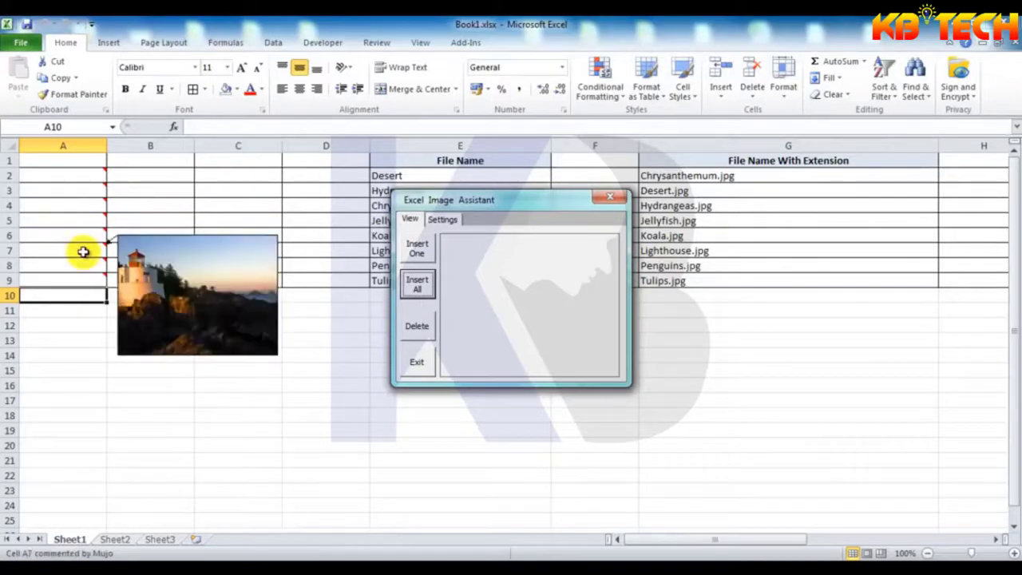
pyautogui.moveTo(83, 269)
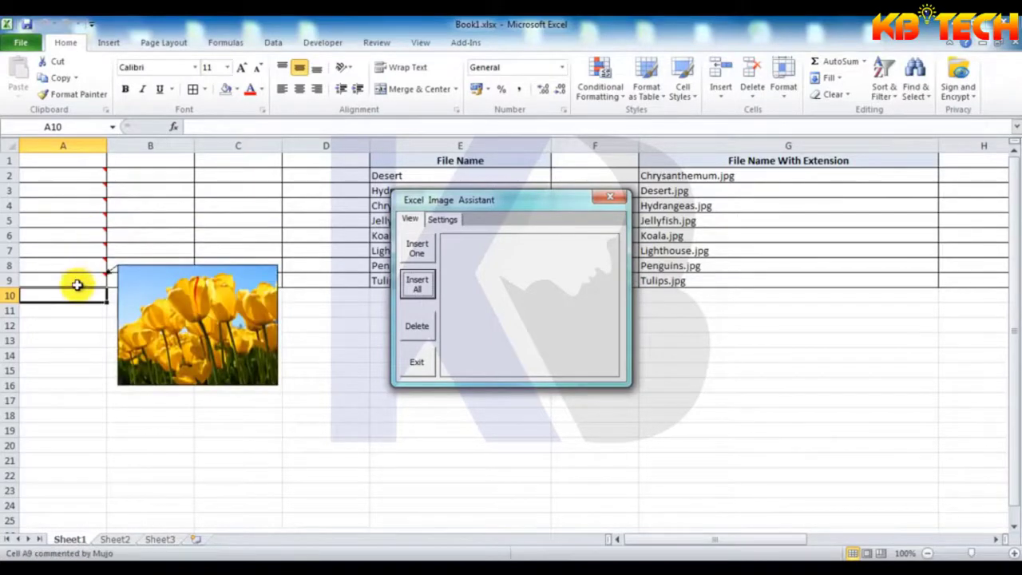
# Insert all folder images as comments down column C starting at C2, and preview several of them.
pyautogui.click(228, 171)
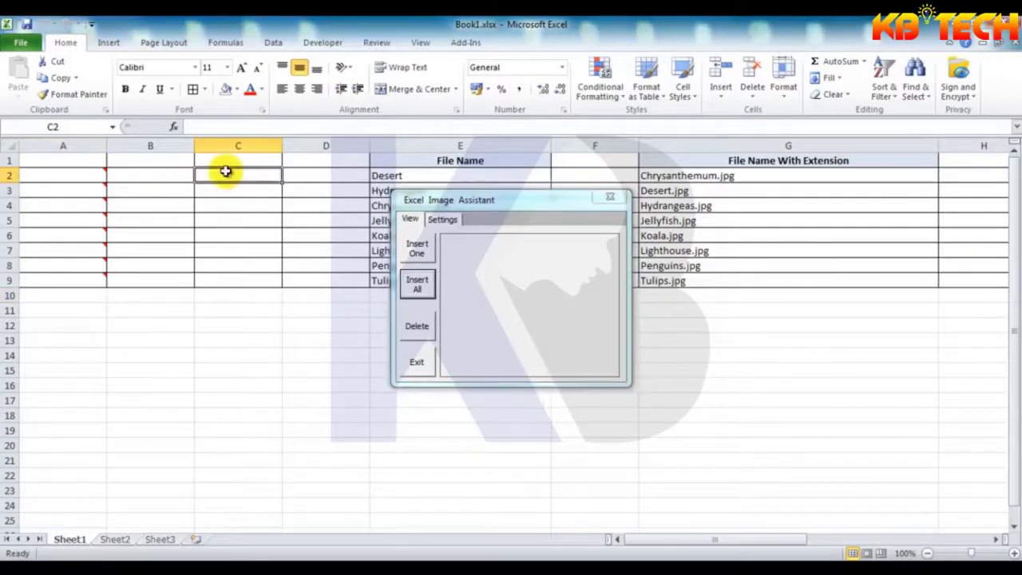
pyautogui.click(428, 289)
pyautogui.moveTo(255, 276)
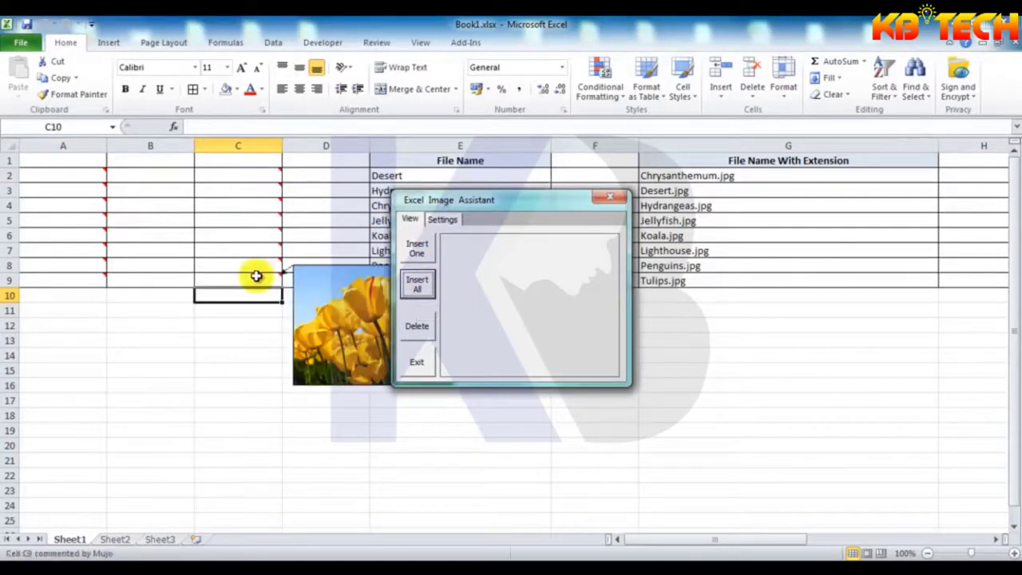
pyautogui.moveTo(485, 201); pyautogui.dragTo(567, 207)
pyautogui.moveTo(230, 169)
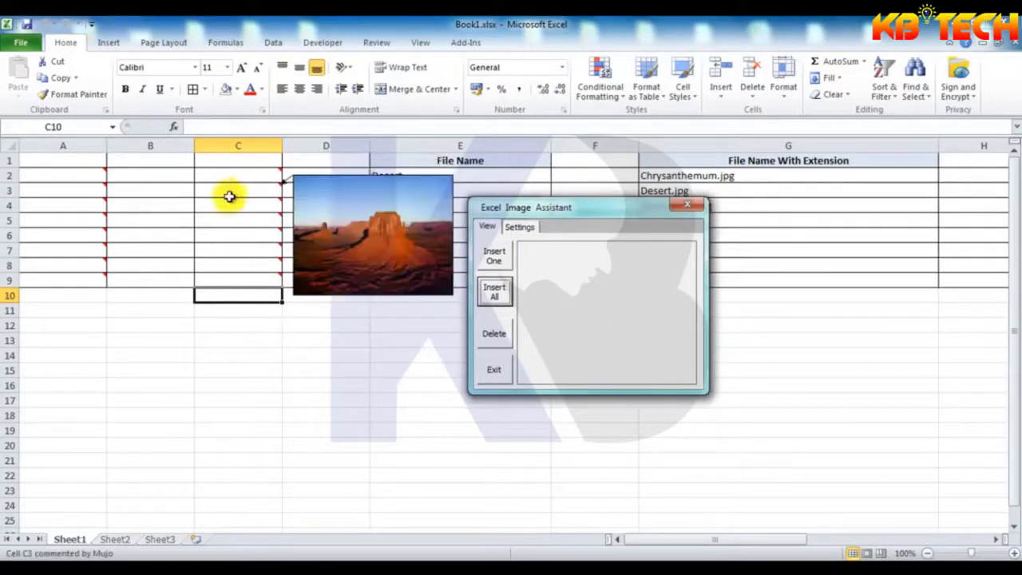
pyautogui.moveTo(233, 244)
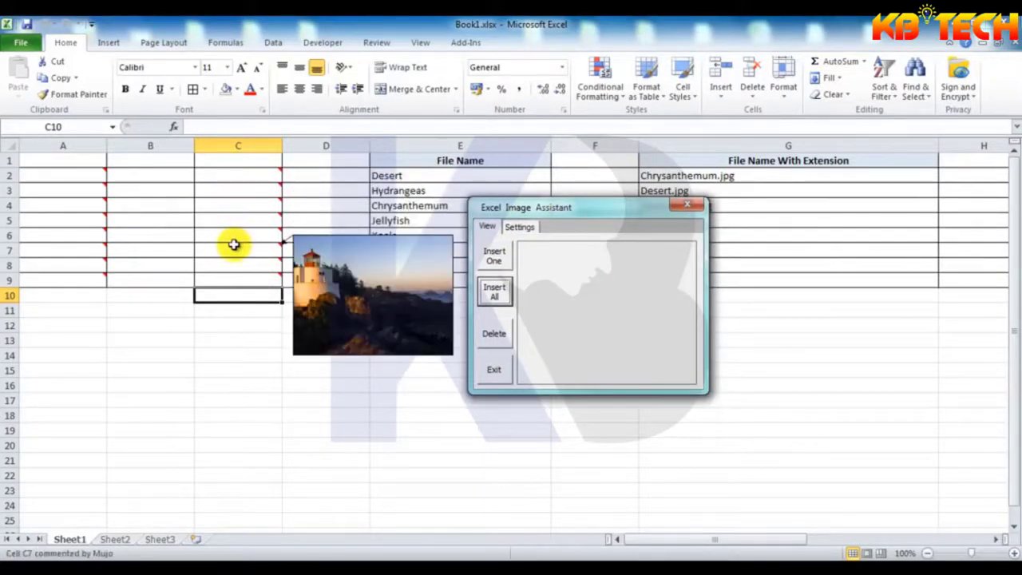
# Insert the single image Tulips.jpg as a comment in cell B2 and preview it.
pyautogui.click(153, 179)
pyautogui.click(495, 256)
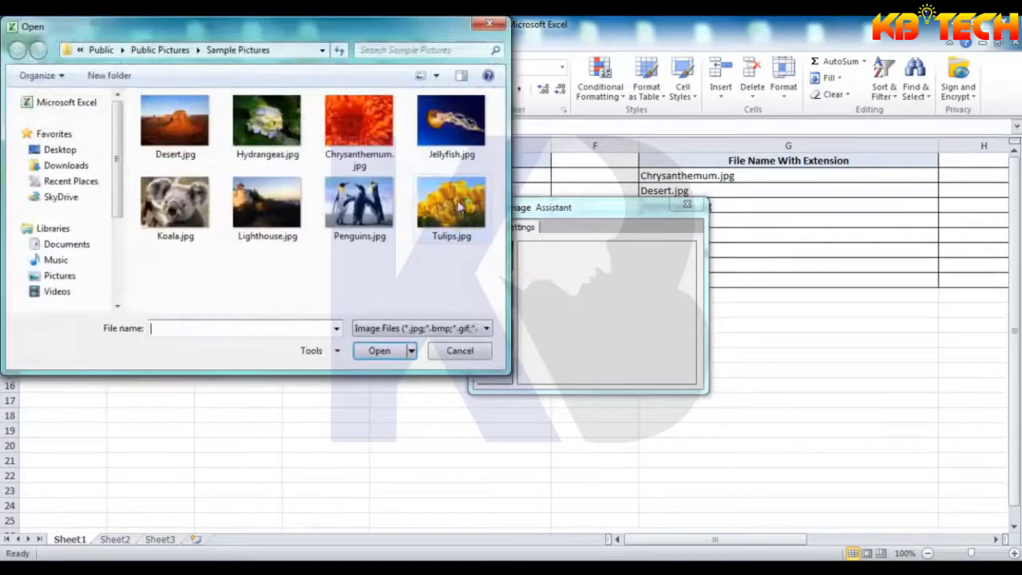
pyautogui.doubleClick(456, 203)
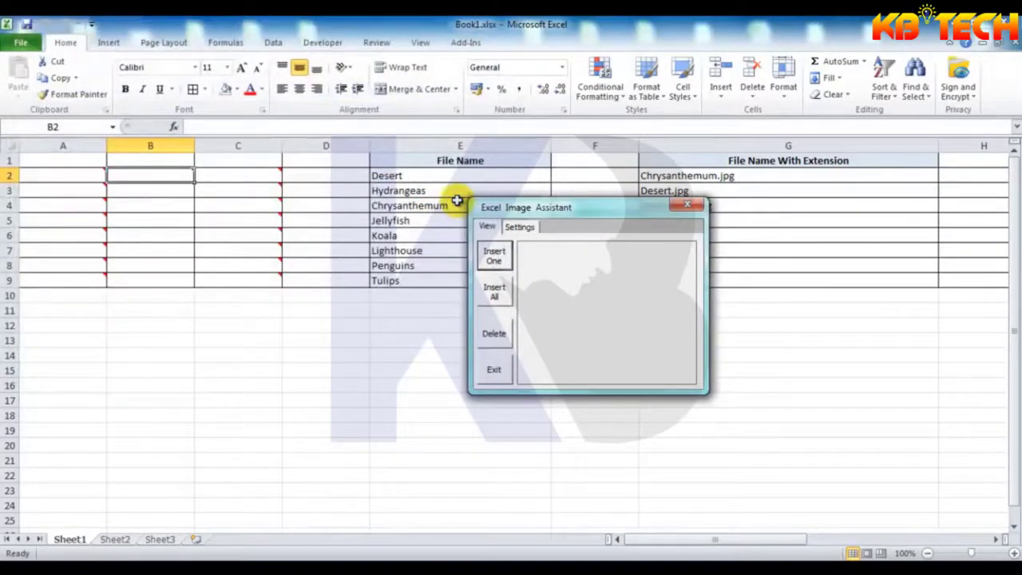
pyautogui.moveTo(170, 174)
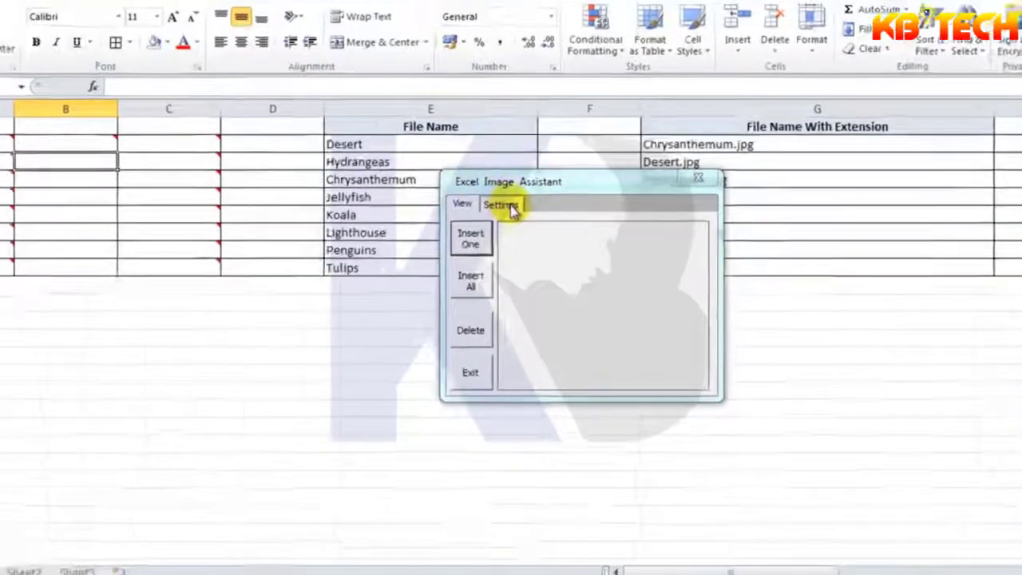
# Set the comment image height to 240 and return to the image insertion view.
pyautogui.click(506, 205)
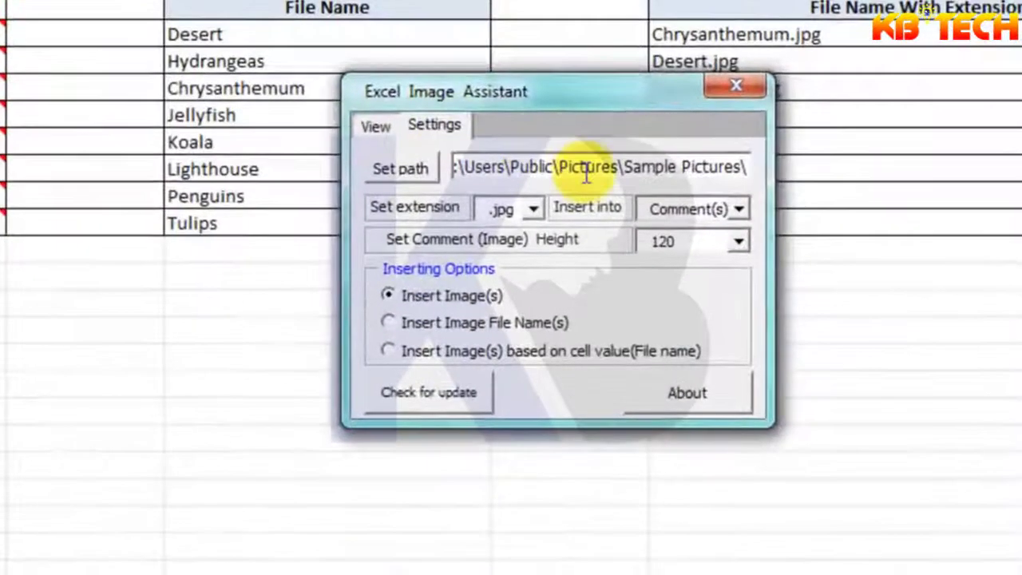
pyautogui.click(739, 243)
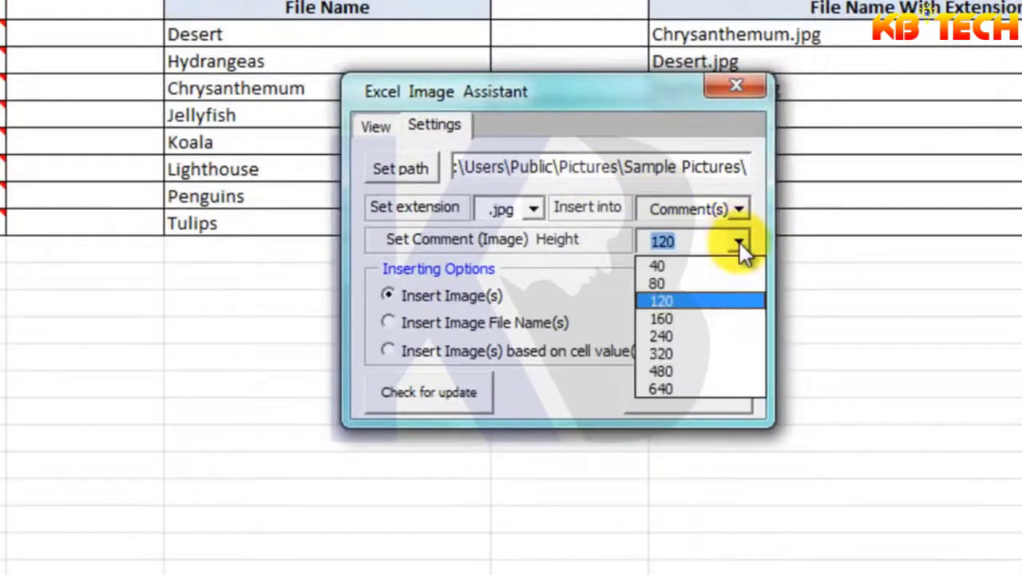
pyautogui.click(724, 336)
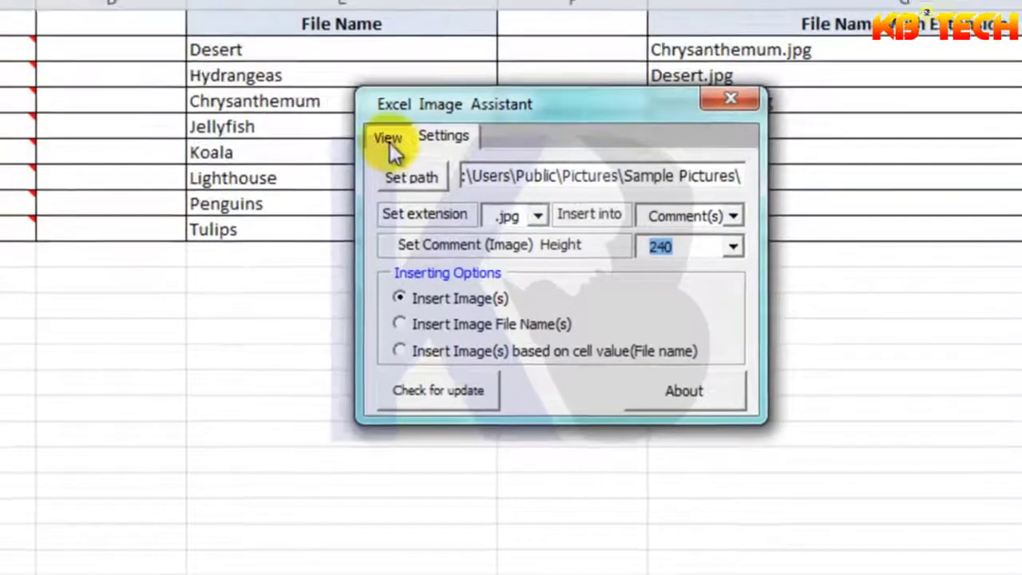
pyautogui.click(376, 127)
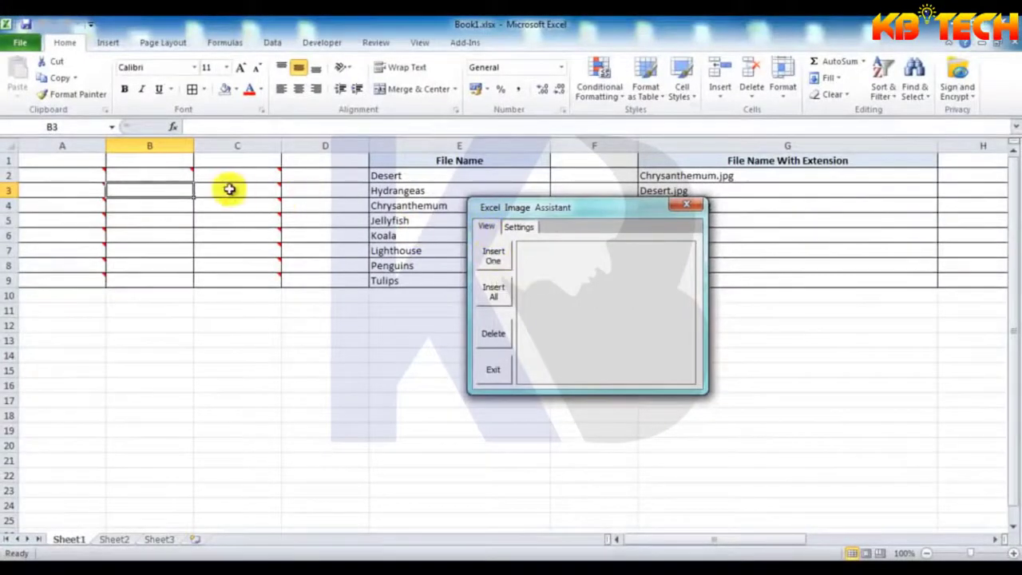
# Insert Tulips.jpg as a comment in cell B3 and preview it with the image assistant window moved clear.
pyautogui.click(162, 188)
pyautogui.click(499, 265)
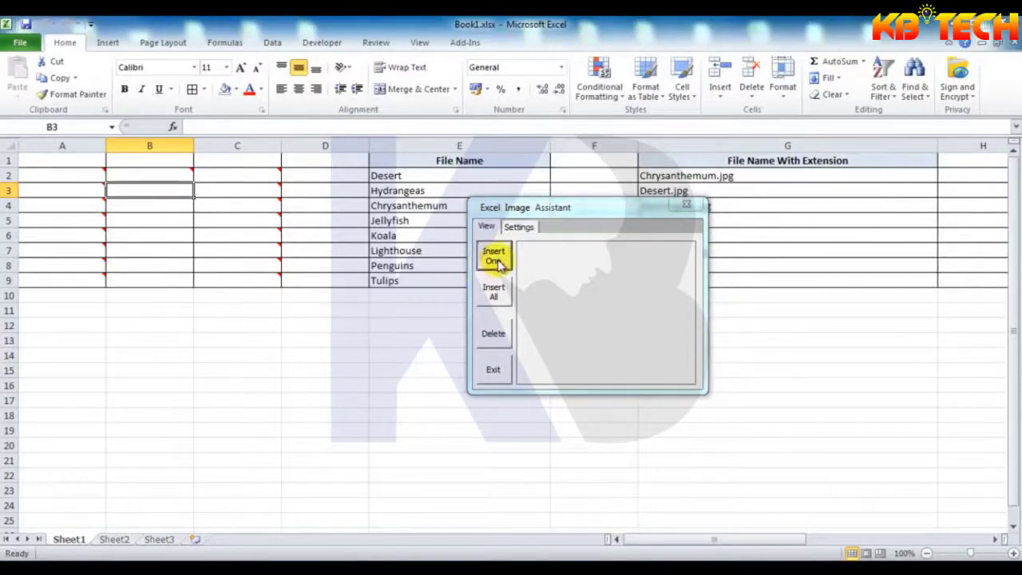
pyautogui.doubleClick(452, 206)
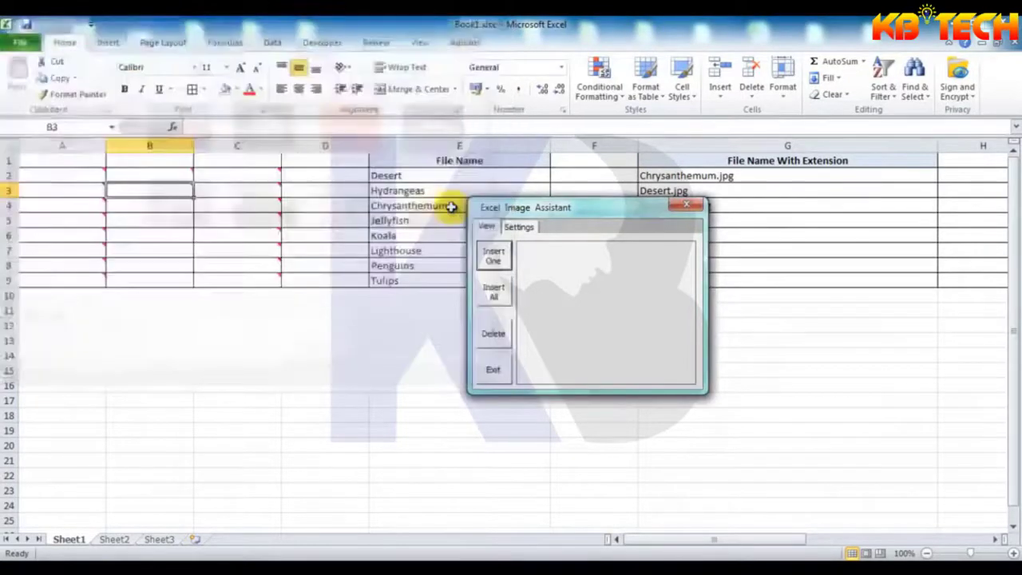
pyautogui.moveTo(171, 194)
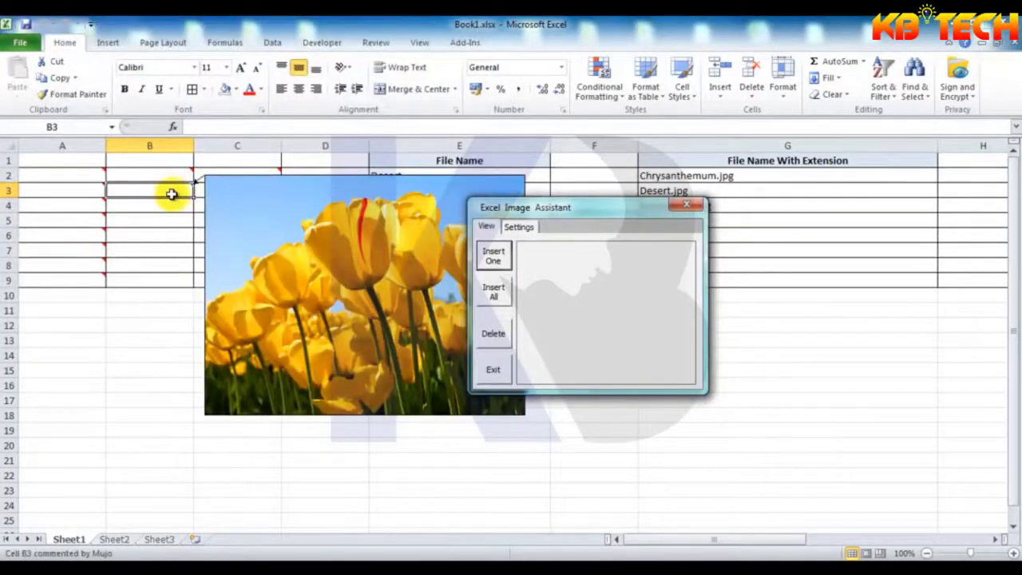
pyautogui.moveTo(537, 207); pyautogui.dragTo(692, 271)
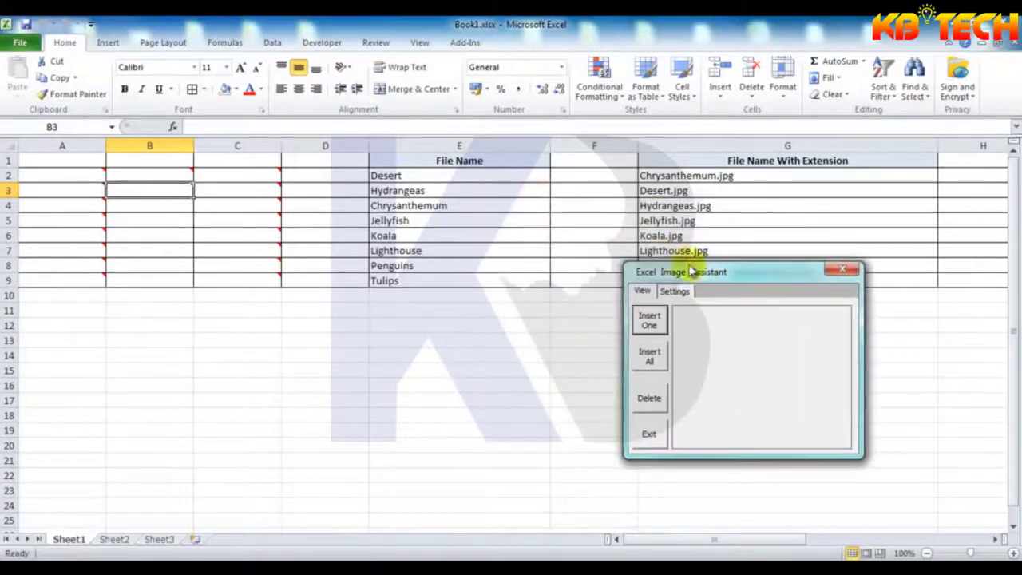
pyautogui.moveTo(171, 187)
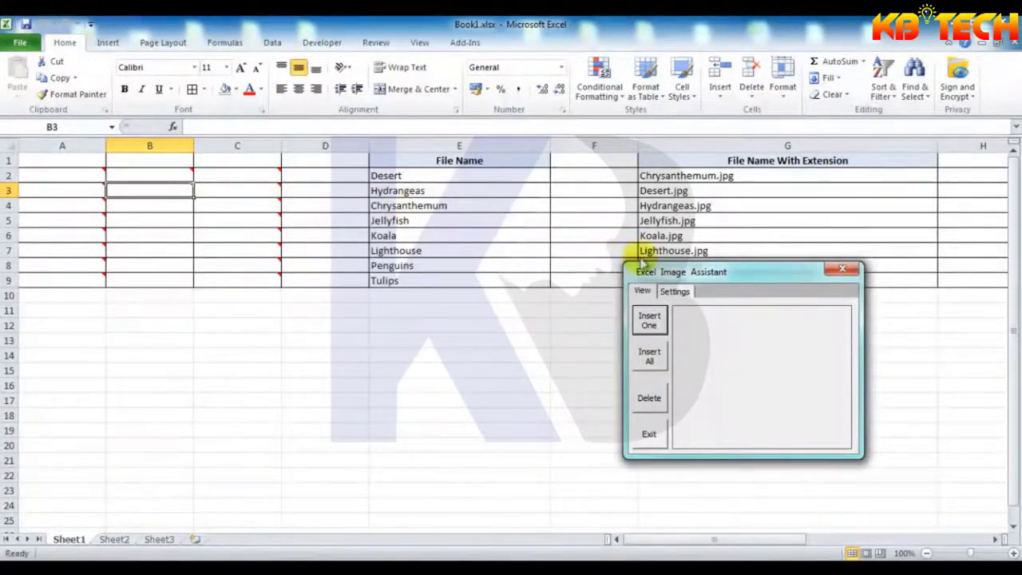
# Delete all image comments from the sheet and confirm the deletion.
pyautogui.moveTo(703, 272); pyautogui.dragTo(605, 165)
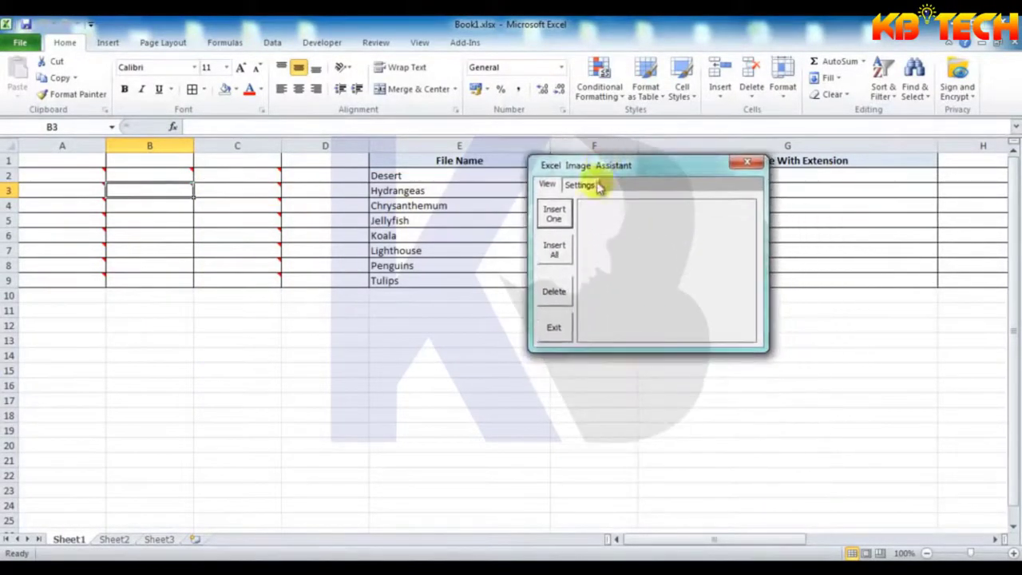
pyautogui.click(557, 292)
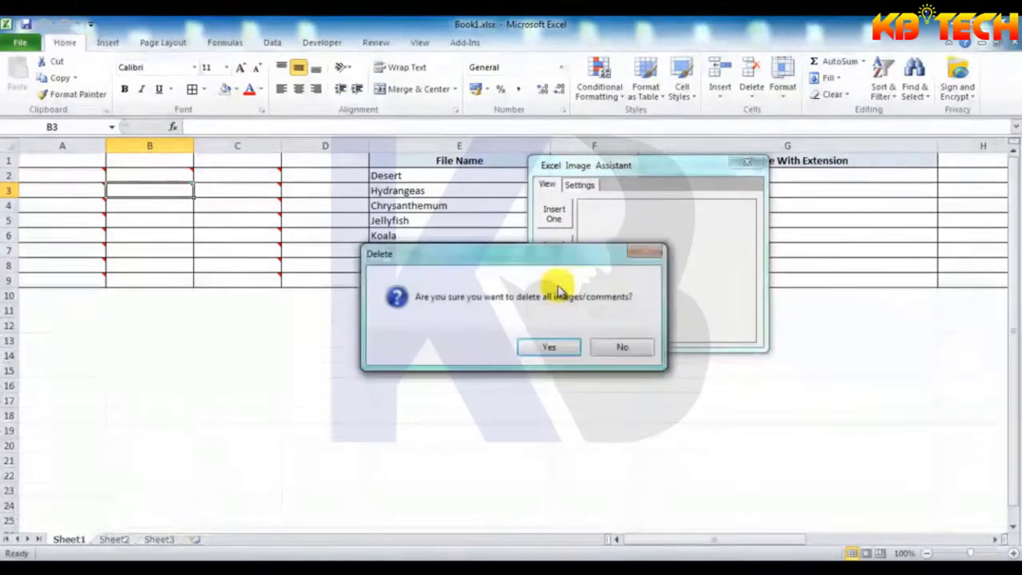
pyautogui.click(546, 348)
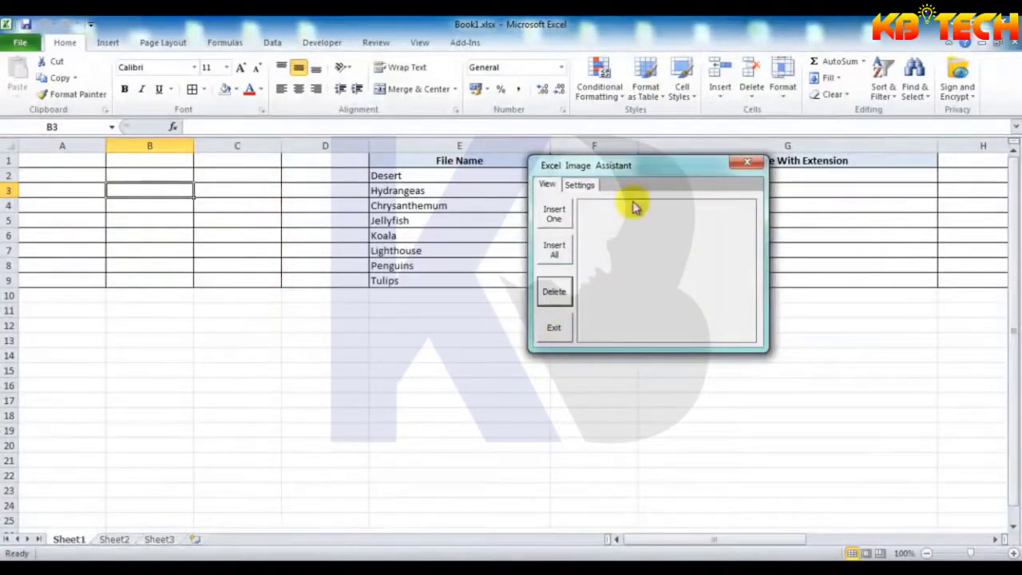
# Preview the image matching each file name from E2 down to E9.
pyautogui.moveTo(594, 171); pyautogui.dragTo(753, 160)
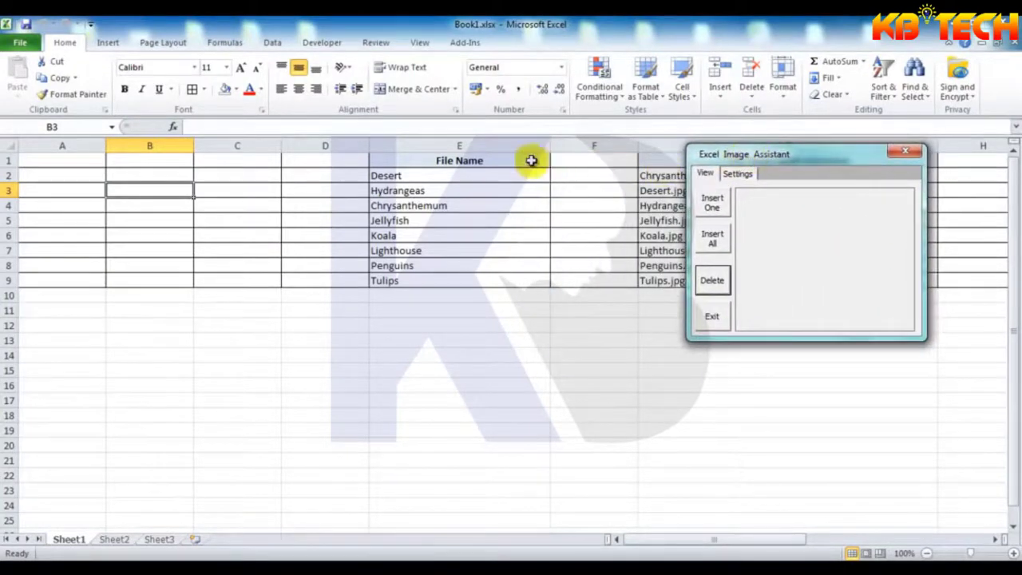
pyautogui.click(504, 160)
pyautogui.click(427, 175)
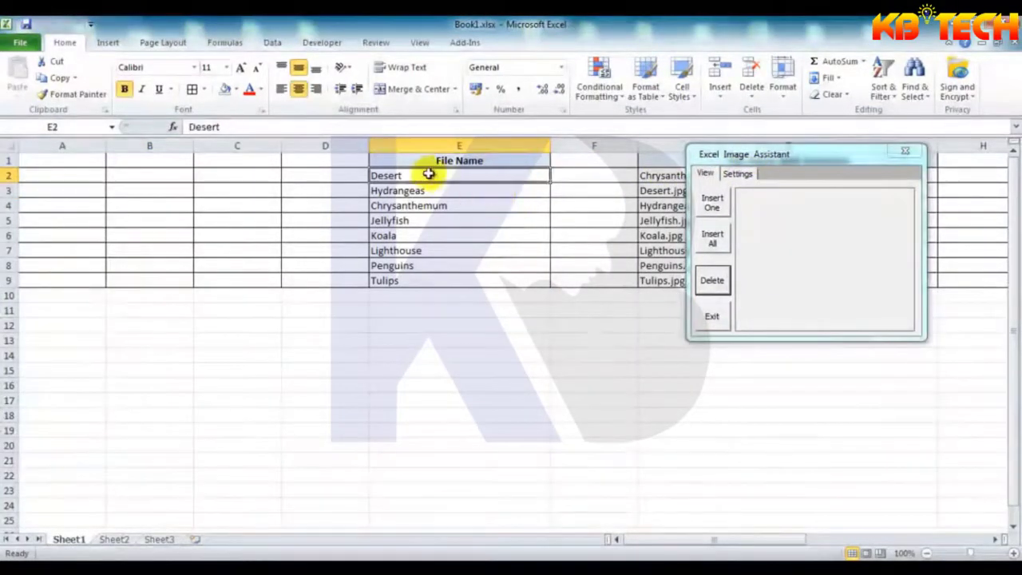
pyautogui.press('Down')
pyautogui.press('Down')
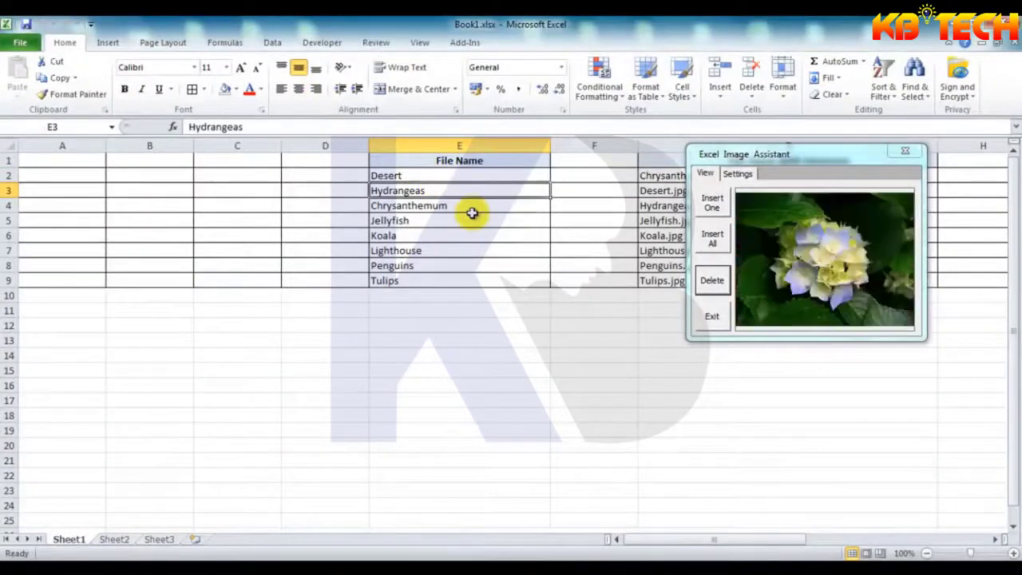
pyautogui.press('Down')
pyautogui.press('Down')
pyautogui.press('Down')
pyautogui.press('Down')
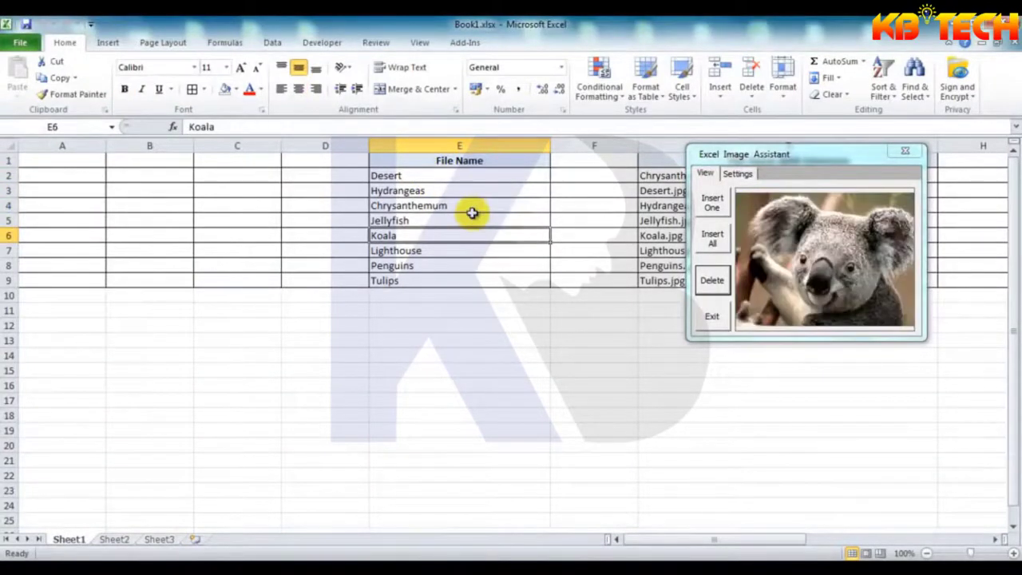
pyautogui.press('Down')
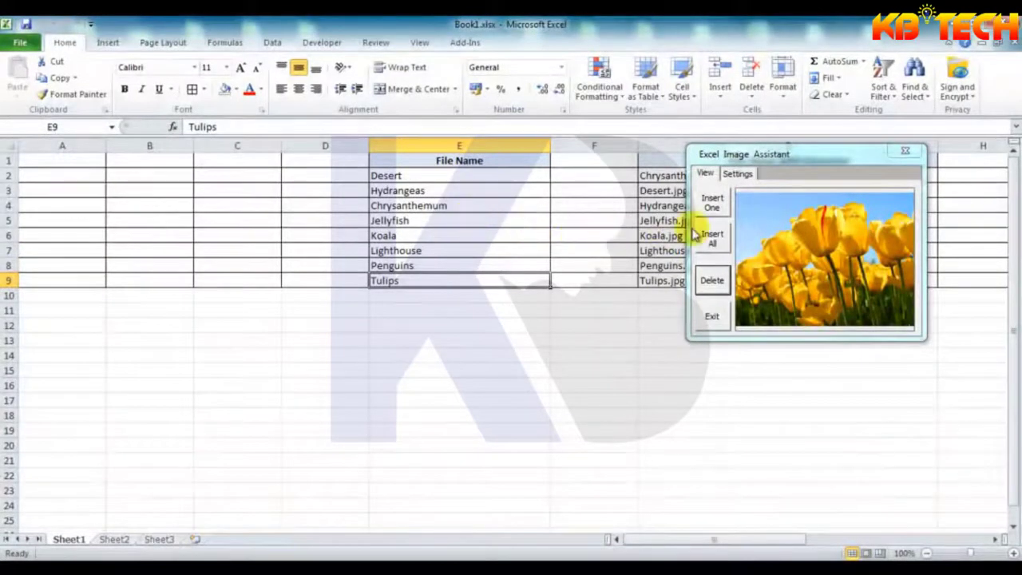
pyautogui.click(819, 244)
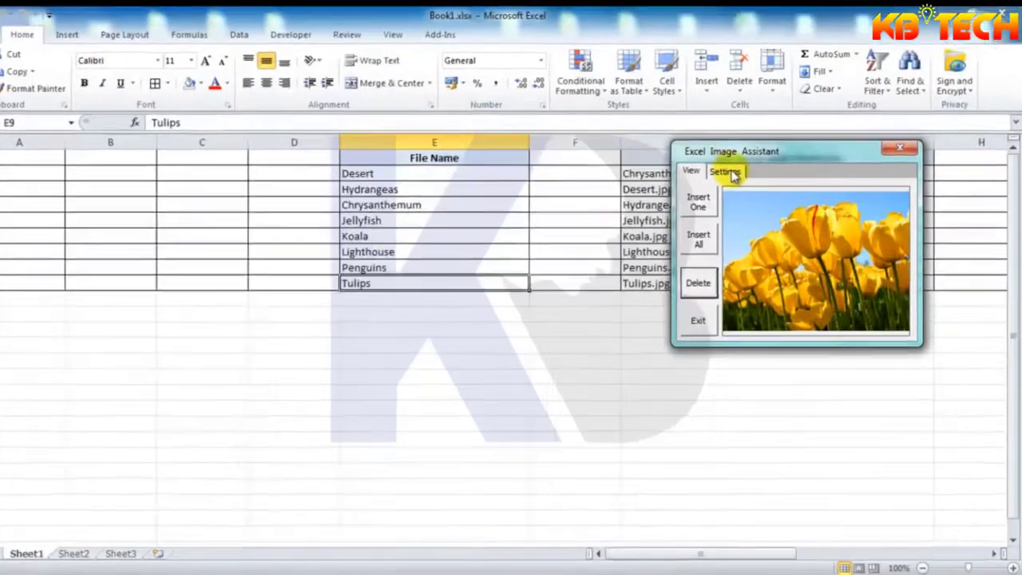
# Change the insertion target to Cell(s) and choose inserting images based on cell value (file name).
pyautogui.click(742, 175)
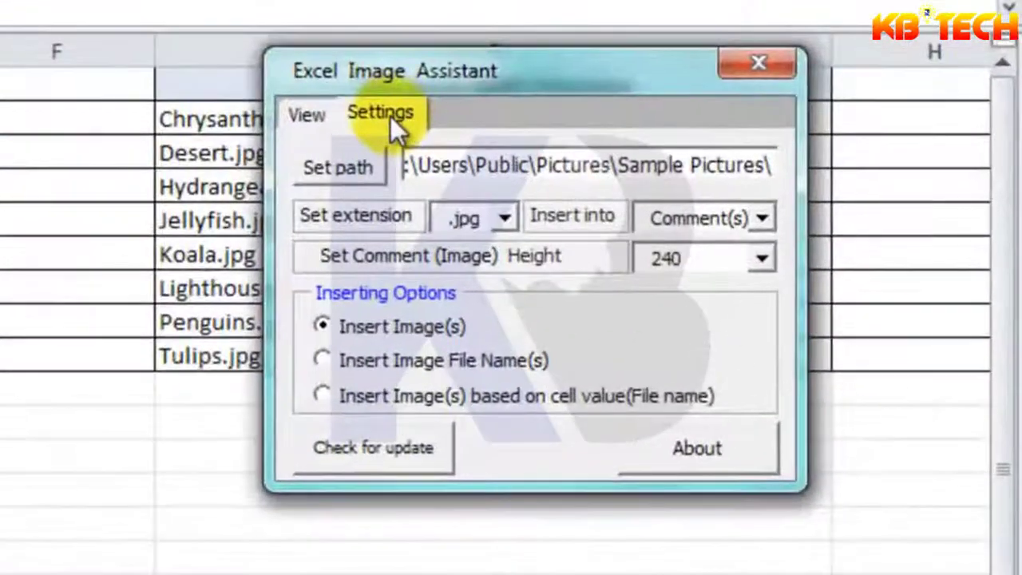
pyautogui.click(763, 219)
pyautogui.click(743, 252)
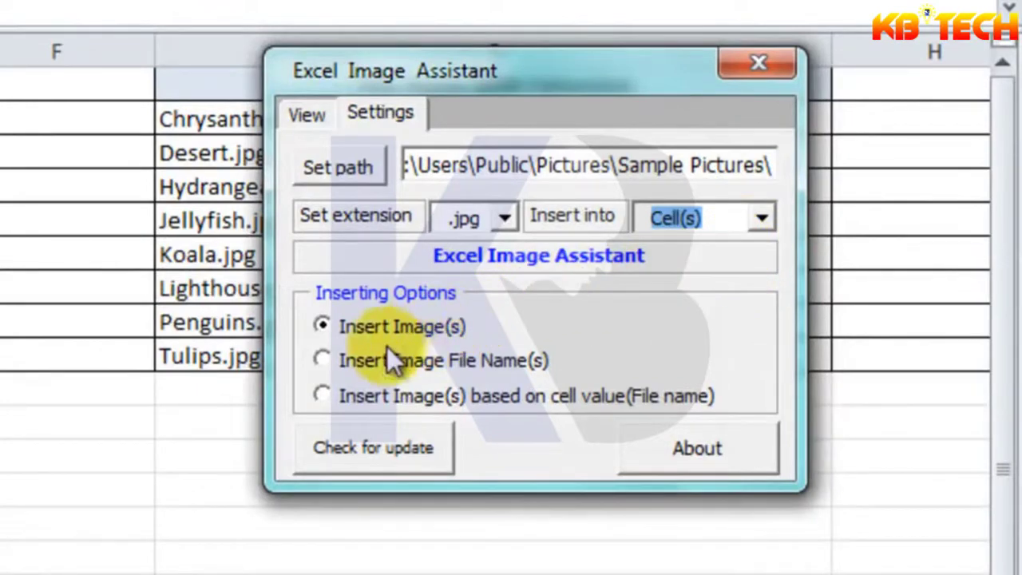
pyautogui.click(334, 398)
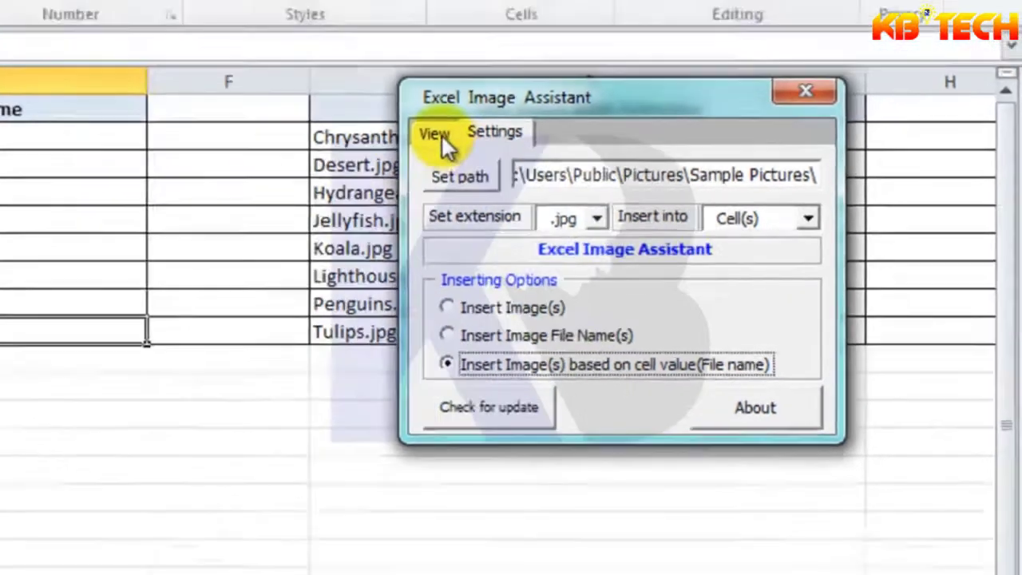
pyautogui.click(435, 133)
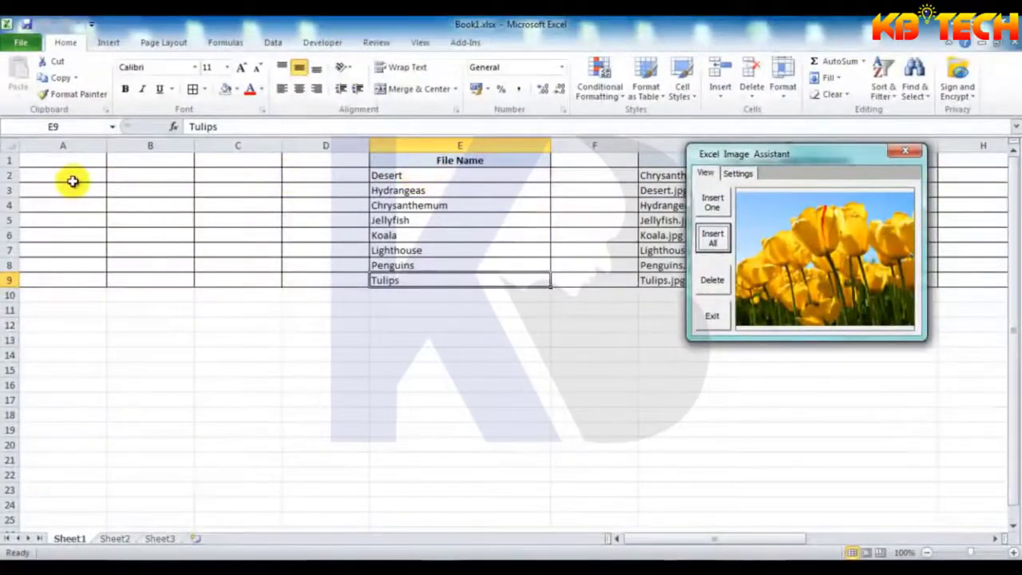
# Make the file name rows from row 2 down taller and insert all images matching the names starting at E2.
pyautogui.moveTo(8, 174); pyautogui.dragTo(8, 339)
pyautogui.click(414, 207)
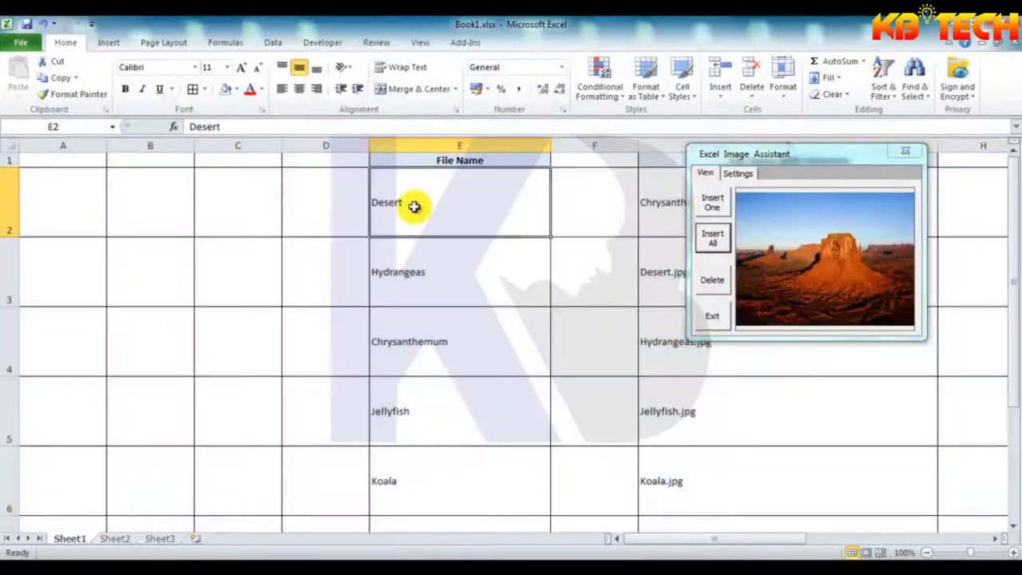
pyautogui.click(413, 250)
pyautogui.click(461, 206)
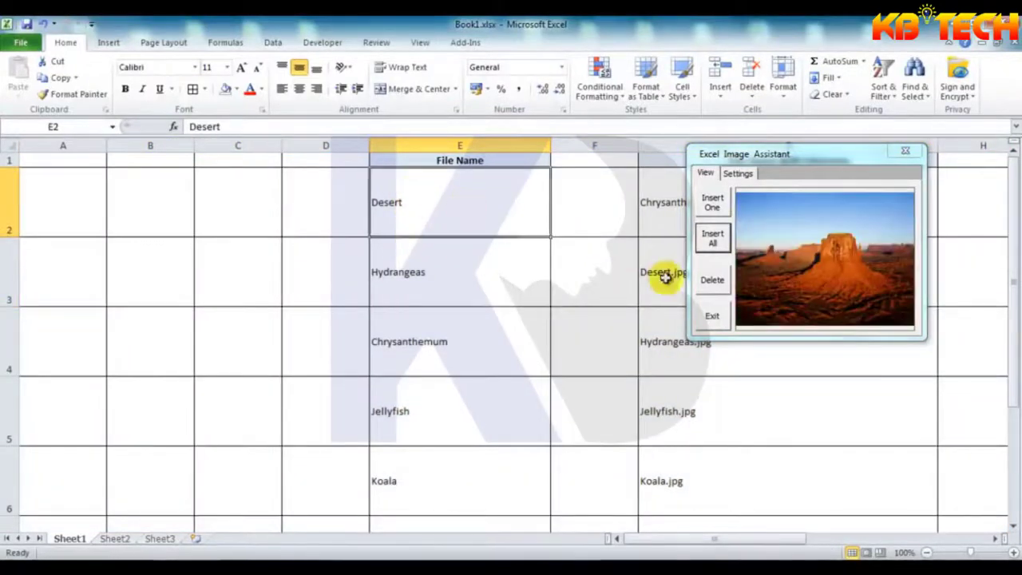
pyautogui.click(713, 239)
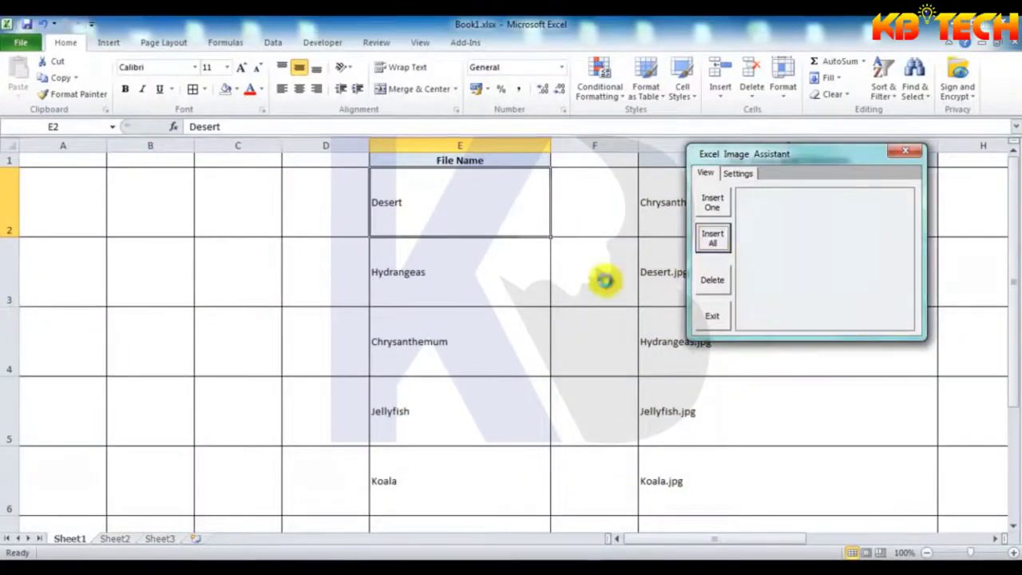
# Look through the inserted images beside the file names in column E from row 2 down to row 9.
pyautogui.click(458, 232)
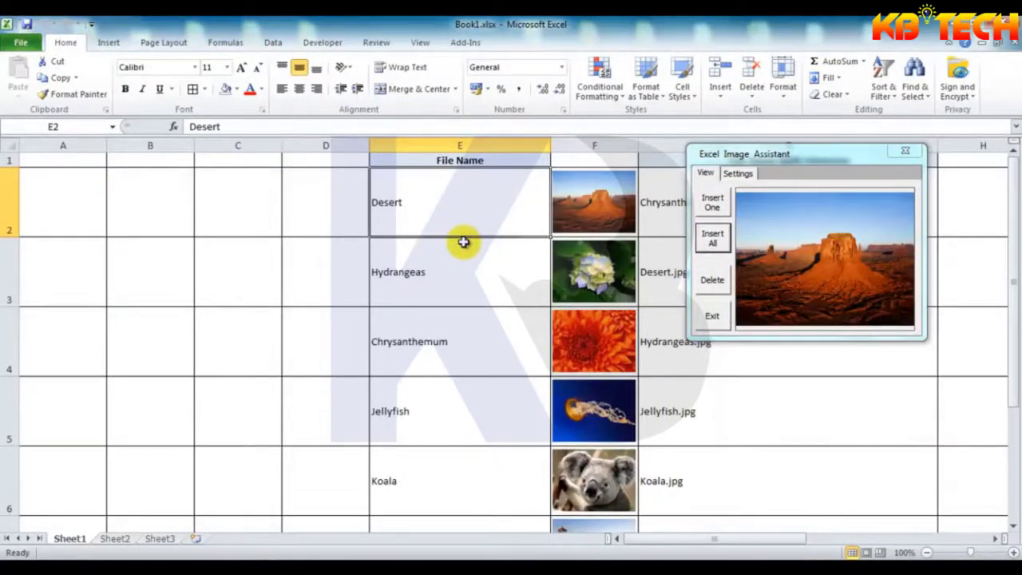
pyautogui.press('Down')
pyautogui.press('Down')
pyautogui.press('Down')
pyautogui.press('Down')
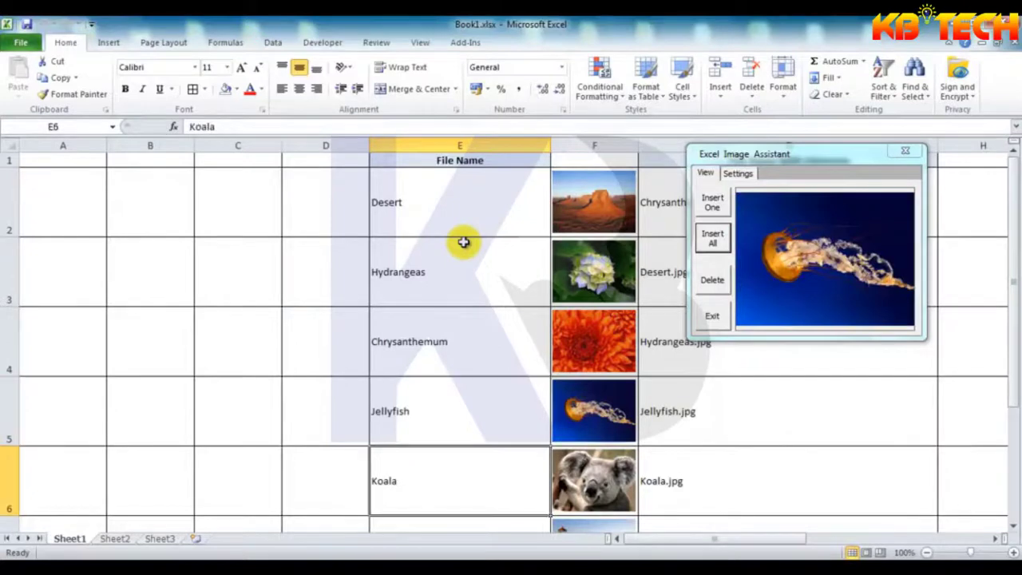
pyautogui.press('Down')
pyautogui.press('Down')
pyautogui.press('Down')
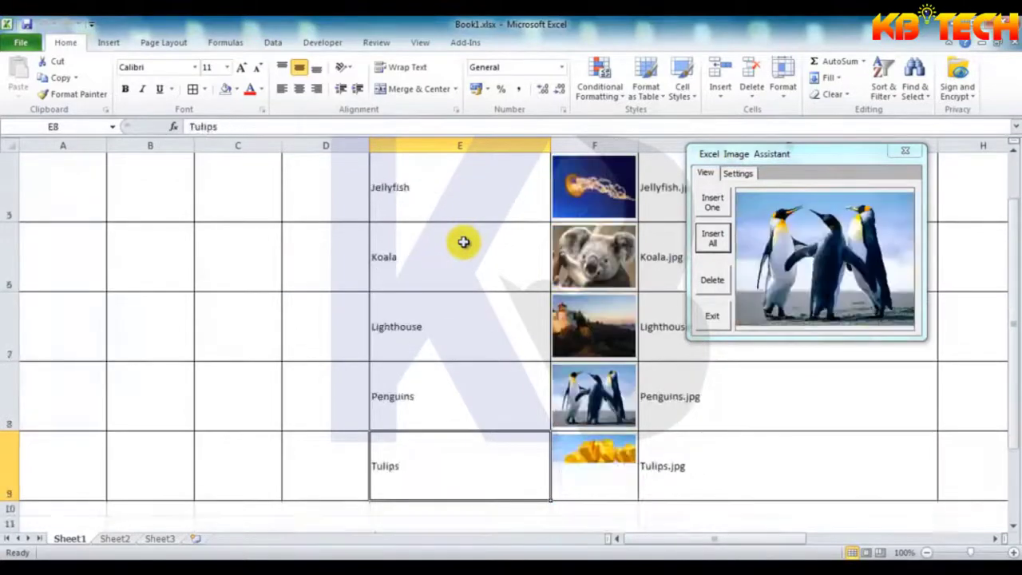
# Copy the file names Koala, Lighthouse, Penguins and Tulips from E6:E9 and paste them starting at A2.
pyautogui.press('Up')
pyautogui.press('Up')
pyautogui.press('Up')
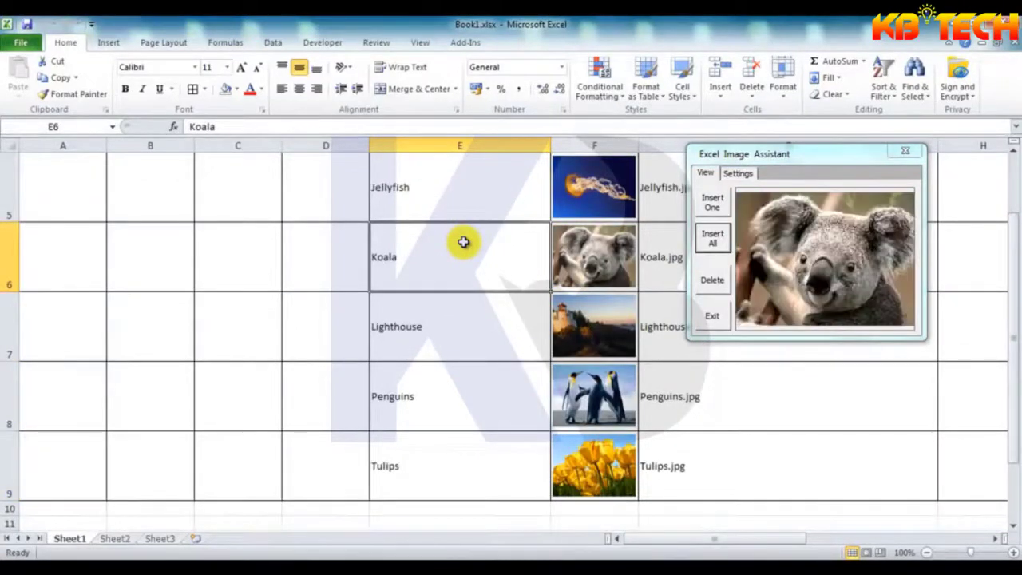
pyautogui.hotkey('shift', 'Down')
pyautogui.hotkey('shift', 'Down')
pyautogui.hotkey('shift', 'Down')
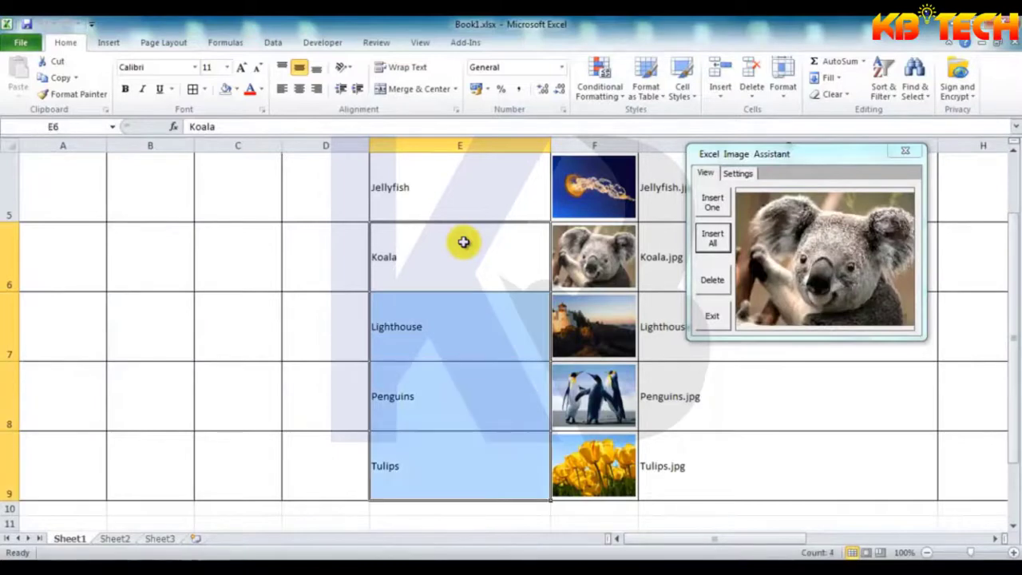
pyautogui.hotkey('ctrl', 'c')
pyautogui.press('Left')
pyautogui.press('Left')
pyautogui.press('Left')
pyautogui.press('Left')
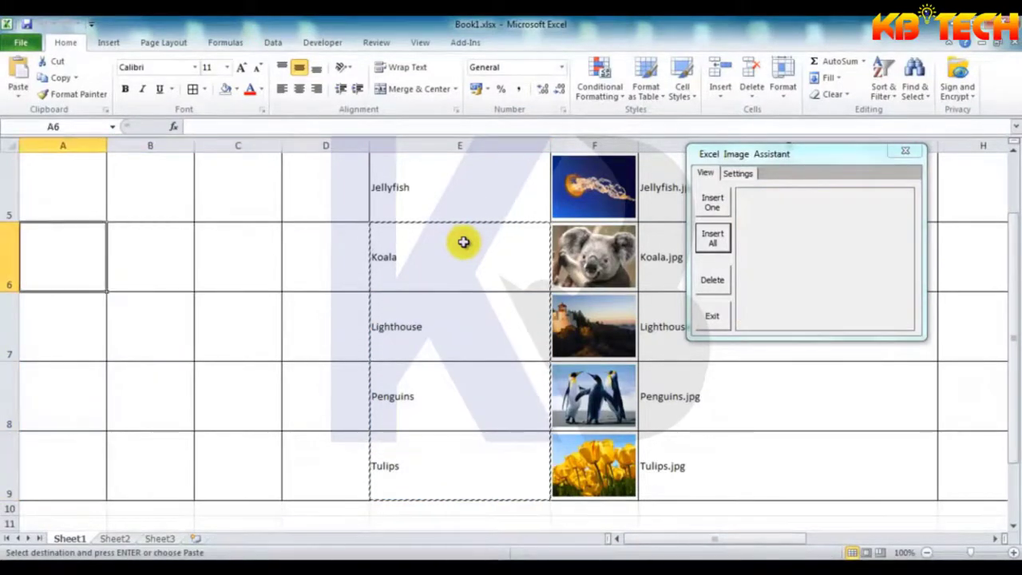
pyautogui.press('Up')
pyautogui.press('Up')
pyautogui.press('Up')
pyautogui.press('Up')
pyautogui.scroll(1, 464, 241)
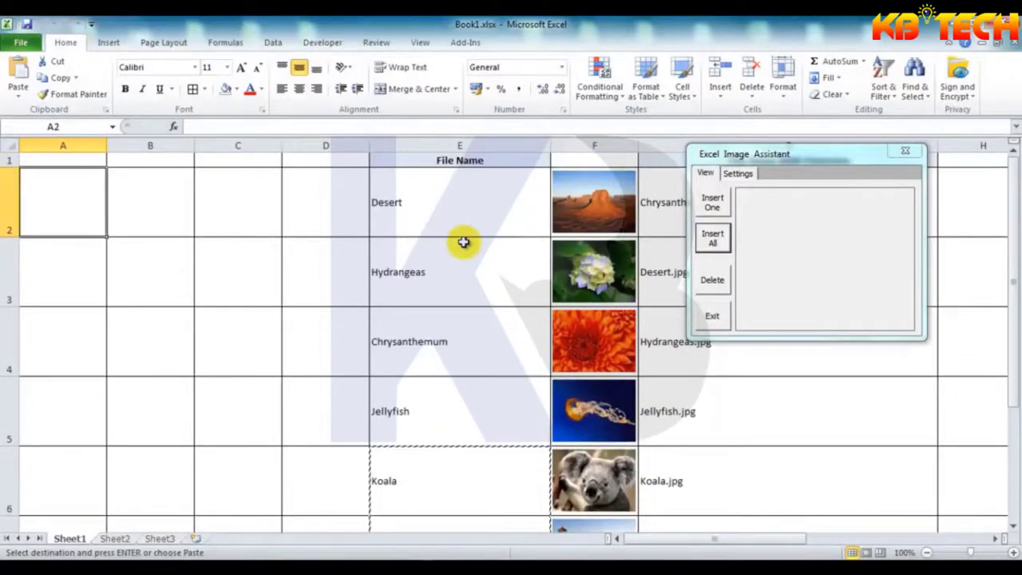
pyautogui.press('Return')
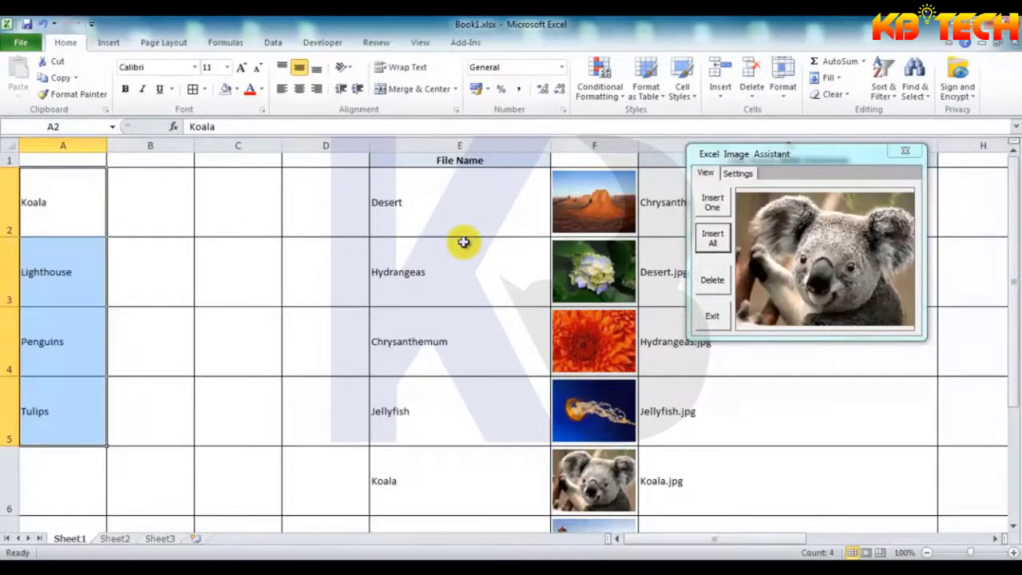
# Insert all images matching the file names in column A, starting at A2.
pyautogui.click(87, 200)
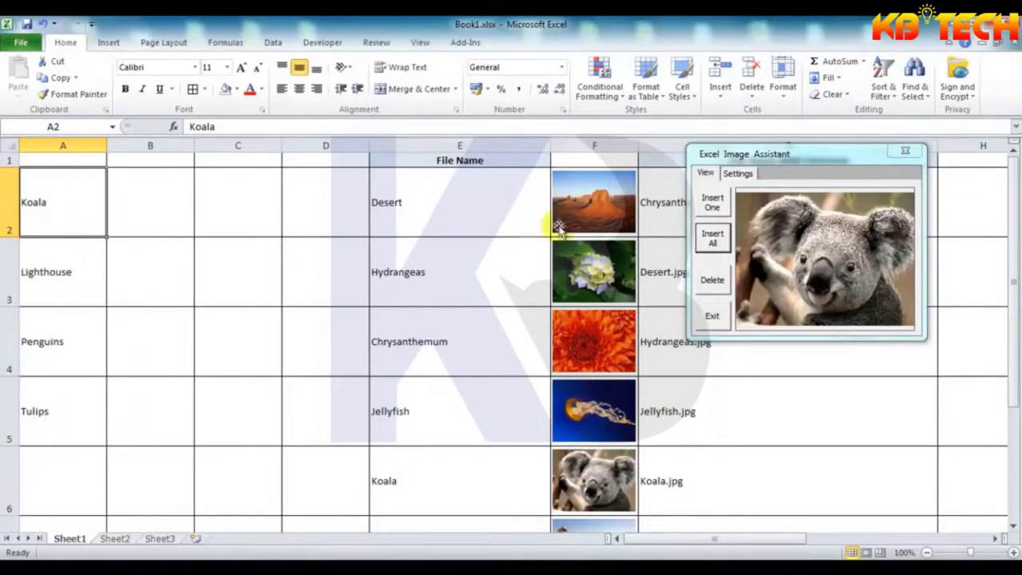
pyautogui.click(714, 240)
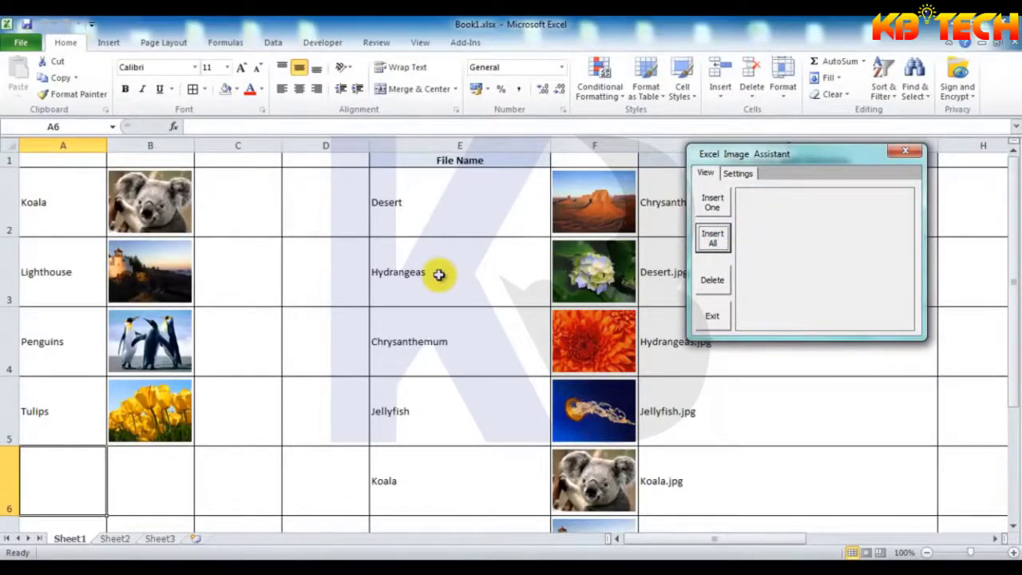
# Delete all inserted images from the sheet and autofit the height of all rows.
pyautogui.click(713, 282)
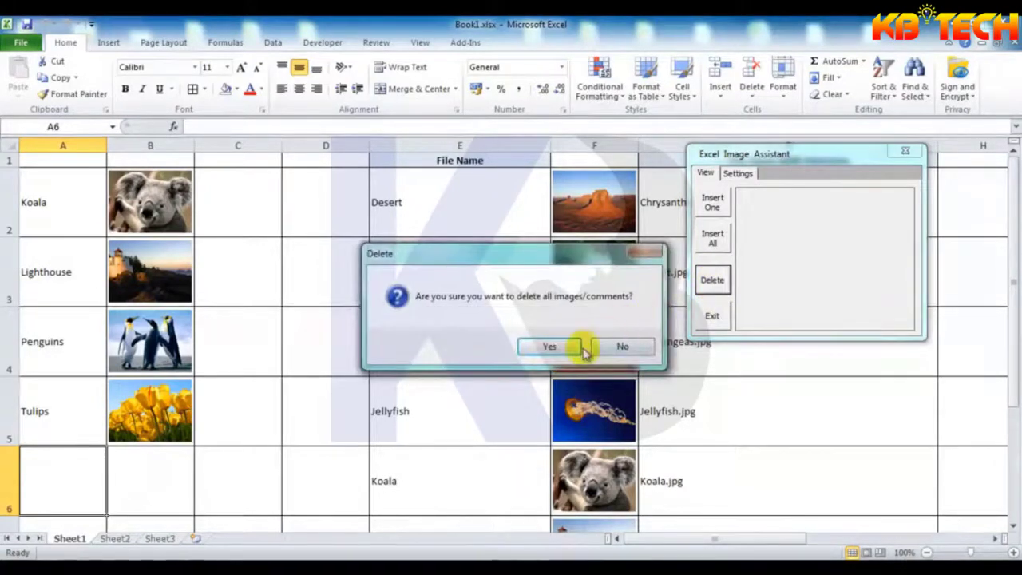
pyautogui.click(547, 347)
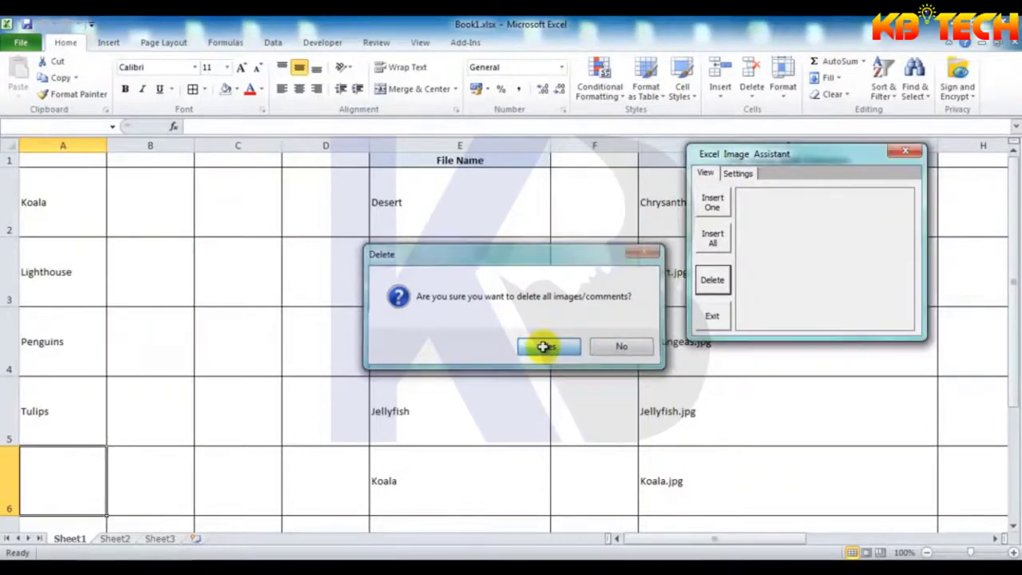
pyautogui.click(4, 145)
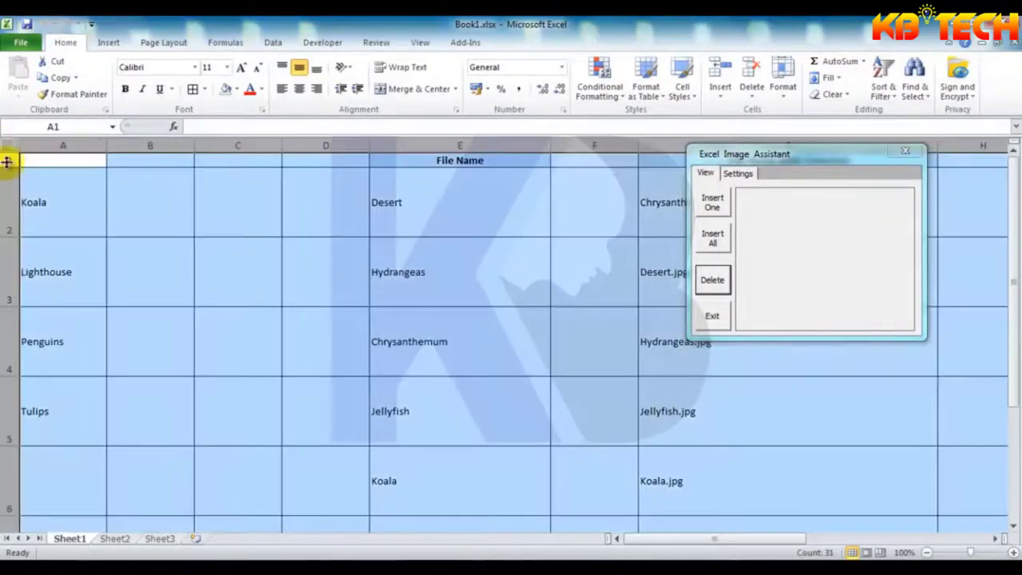
pyautogui.doubleClick(10, 235)
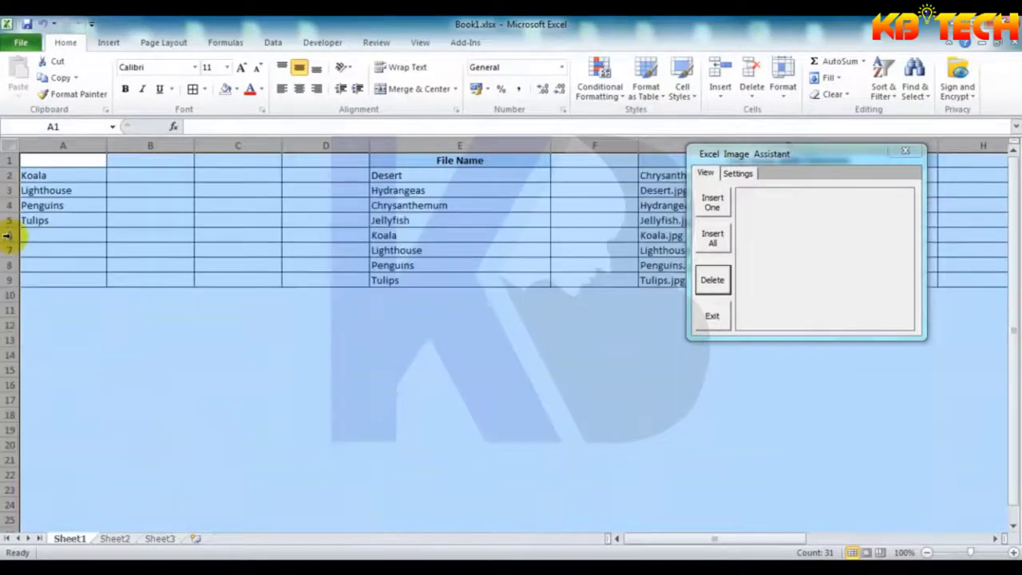
# Set the insertion target to Comment(s) with a comment image height of 80, then return to the image preview.
pyautogui.click(60, 177)
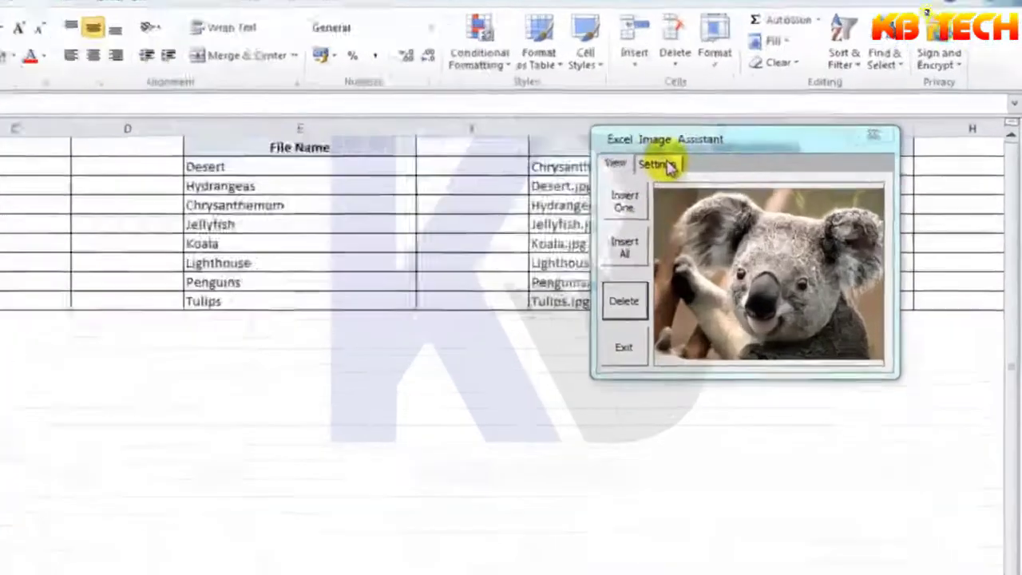
pyautogui.click(742, 174)
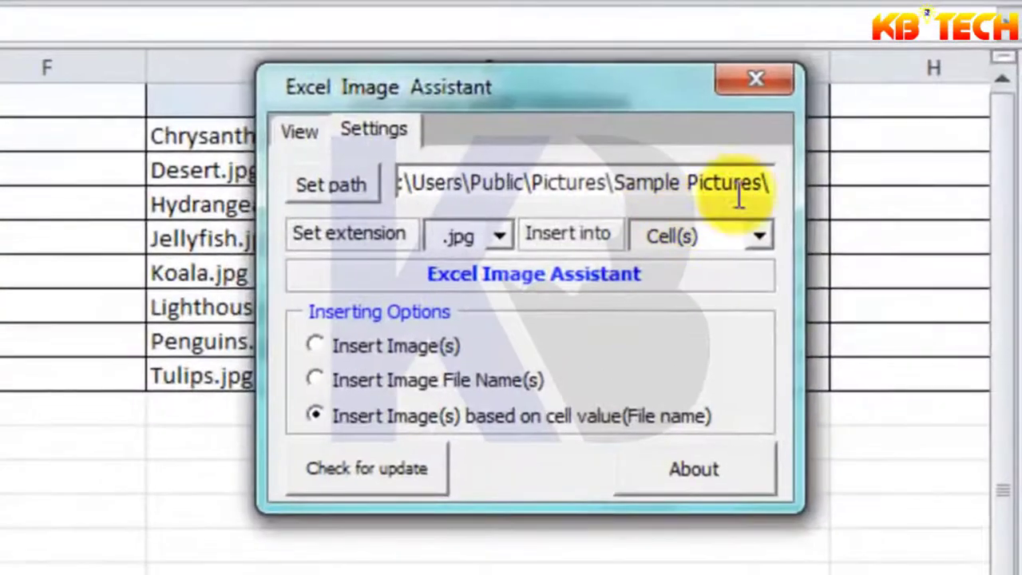
pyautogui.click(757, 238)
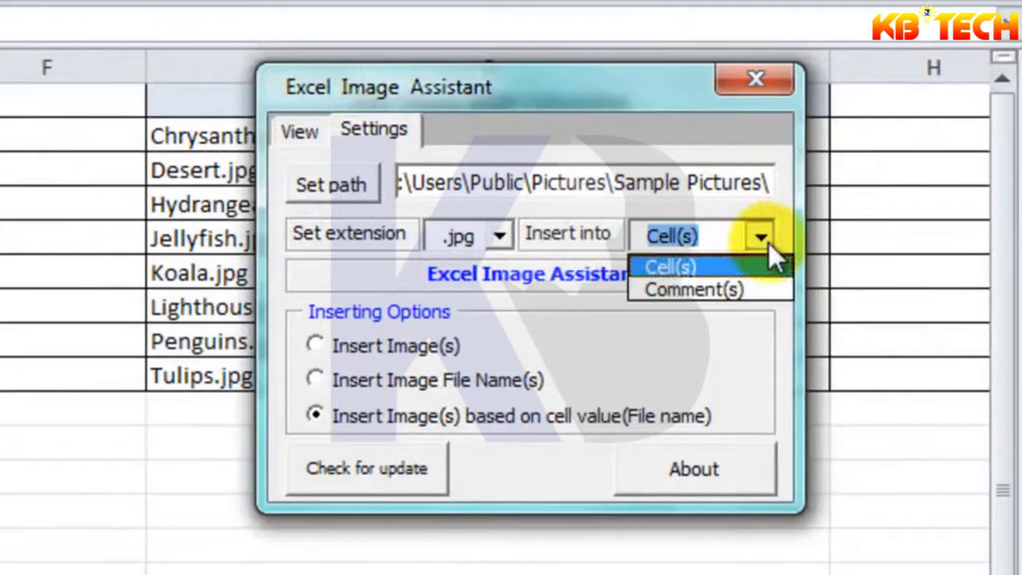
pyautogui.click(749, 289)
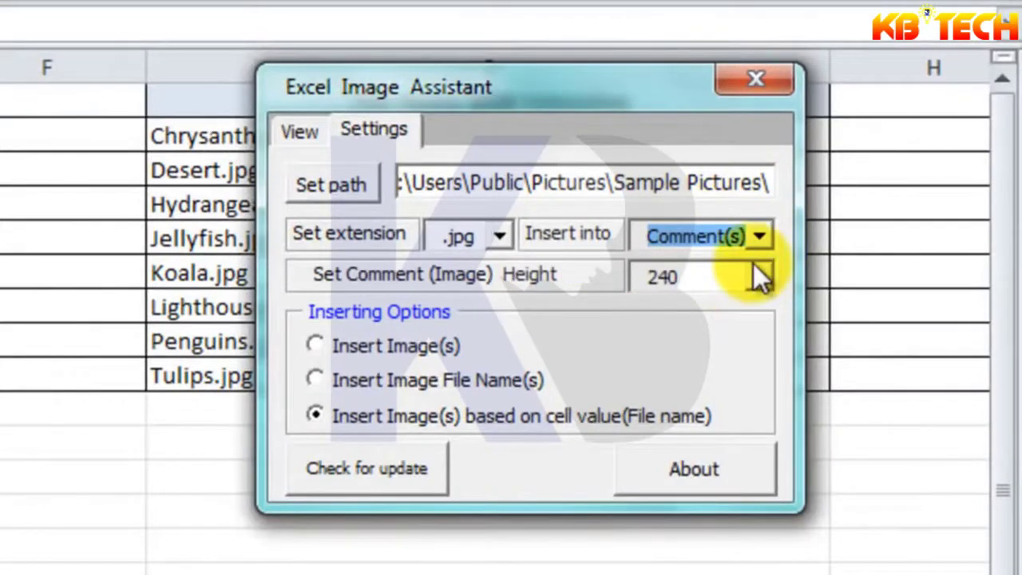
pyautogui.click(760, 277)
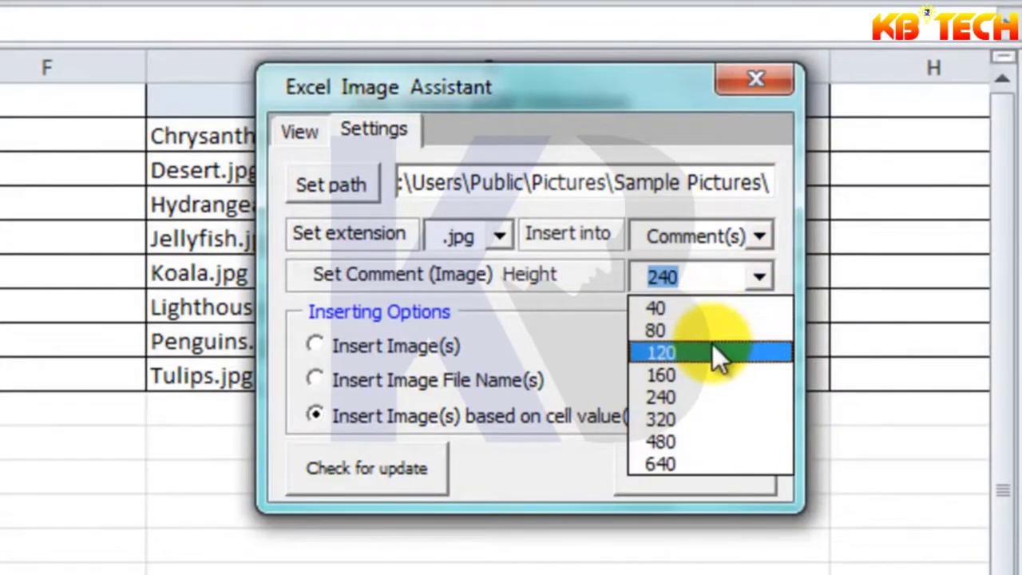
pyautogui.click(713, 328)
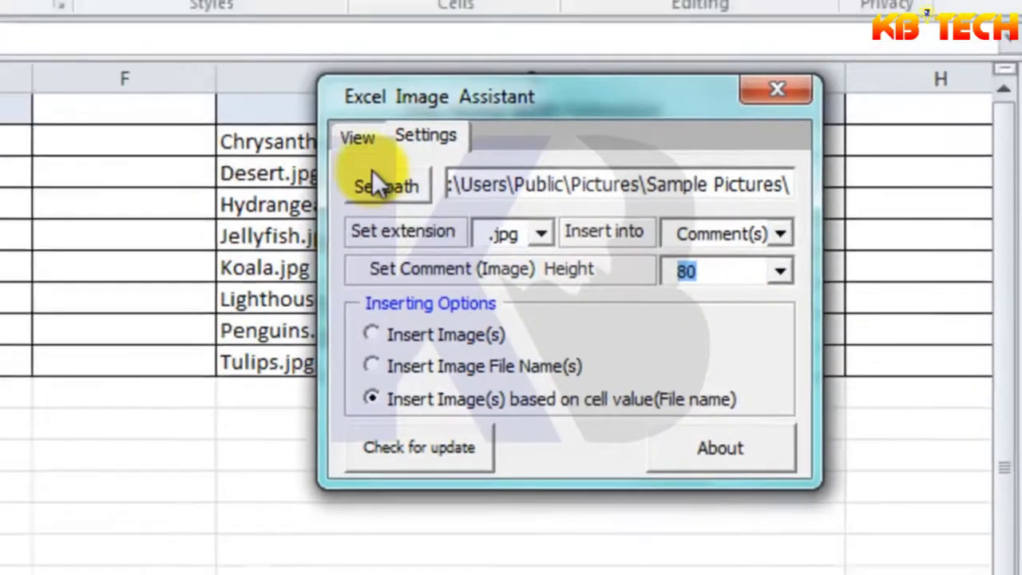
pyautogui.click(300, 130)
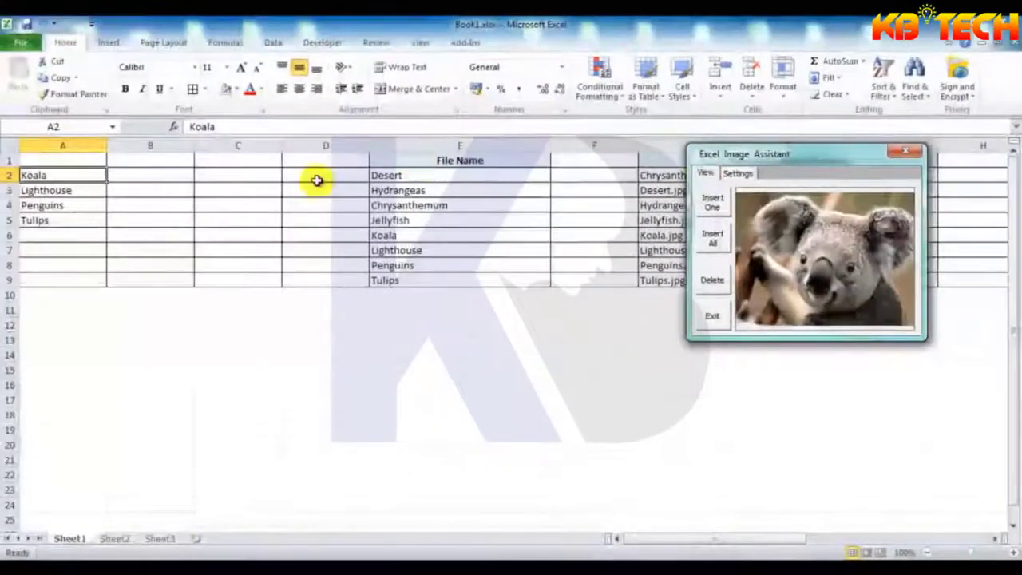
# Insert all matching images as comments on the file names starting at A2 and check them down to A5.
pyautogui.click(60, 191)
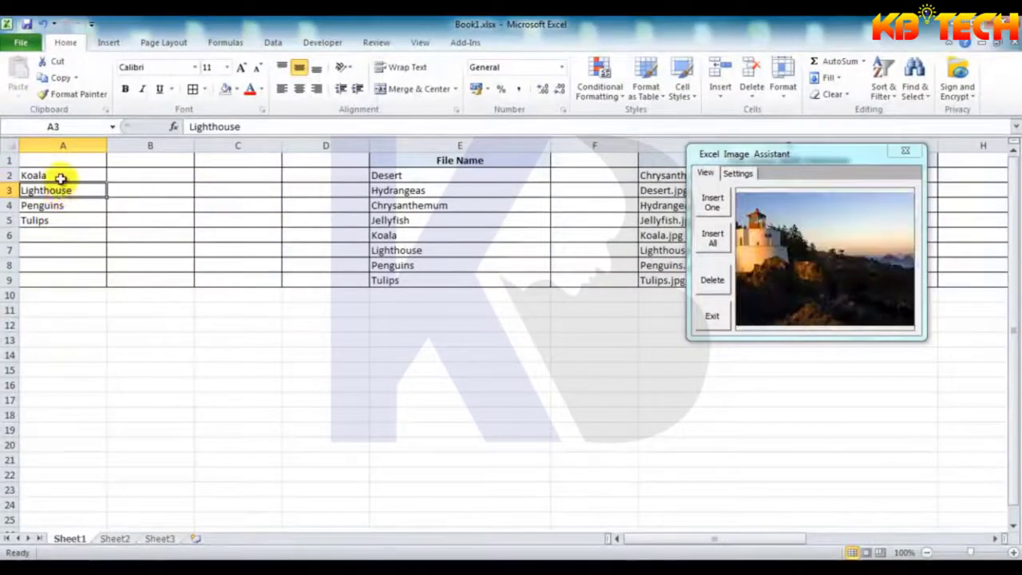
pyautogui.click(62, 177)
pyautogui.click(723, 248)
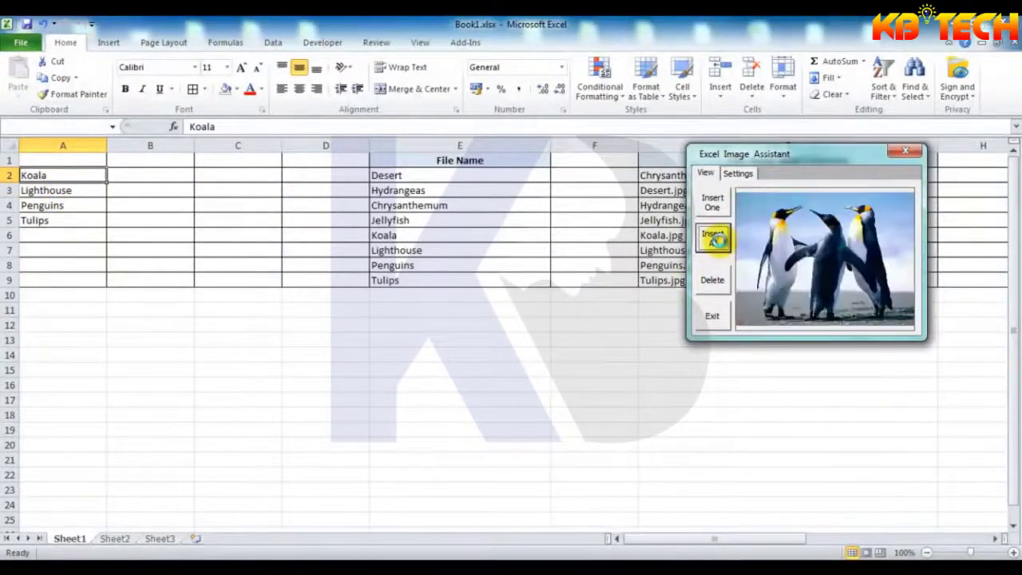
pyautogui.click(73, 178)
pyautogui.click(66, 192)
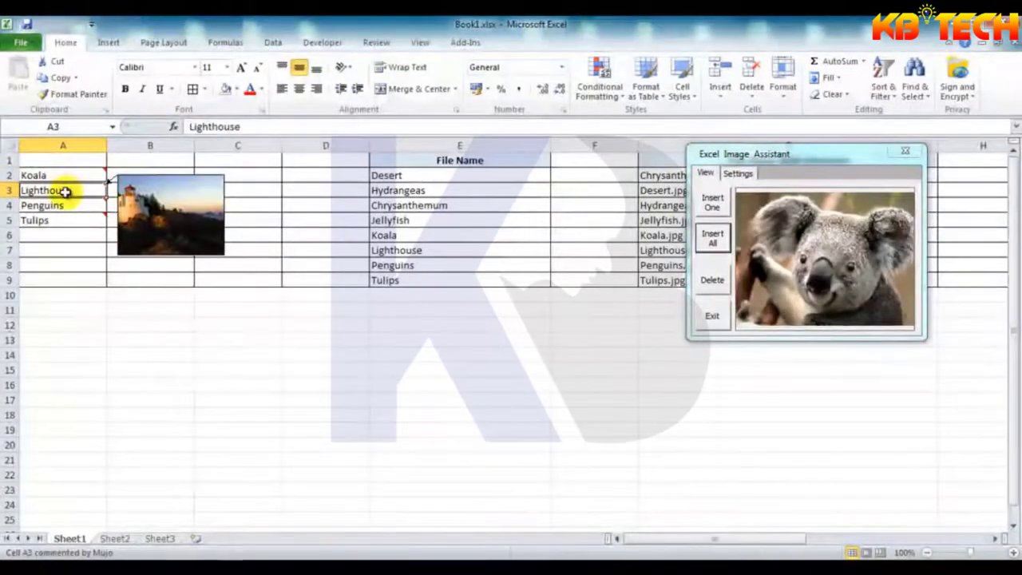
pyautogui.click(66, 206)
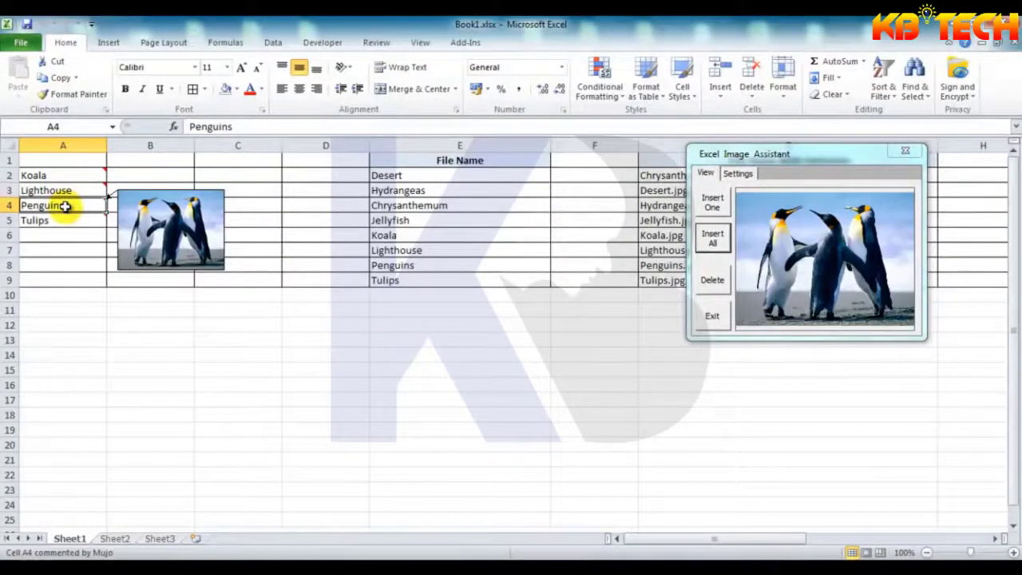
pyautogui.click(64, 218)
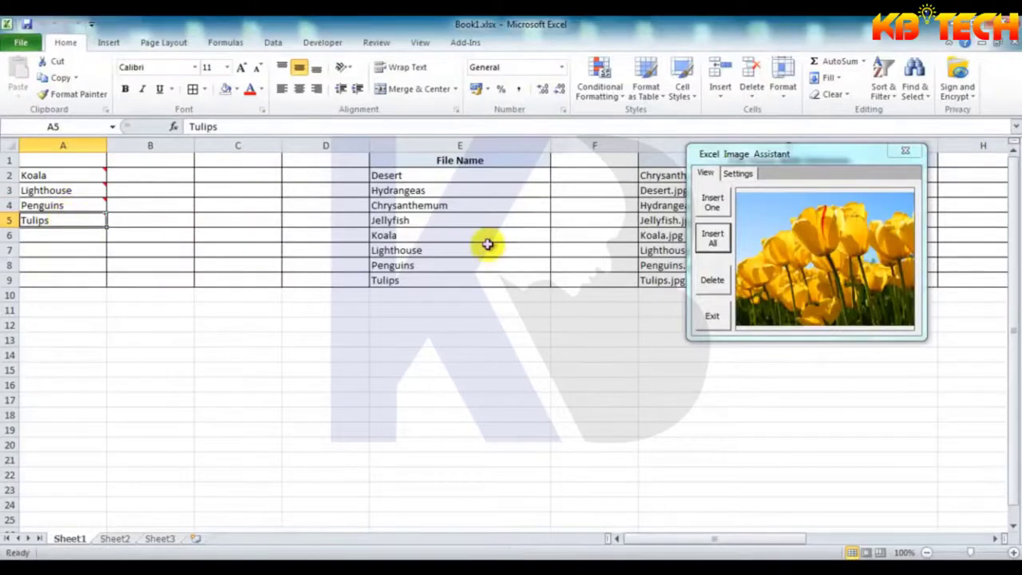
# Insert all matching images as comments on the file names starting at E2 and check several of them down to E9.
pyautogui.click(428, 175)
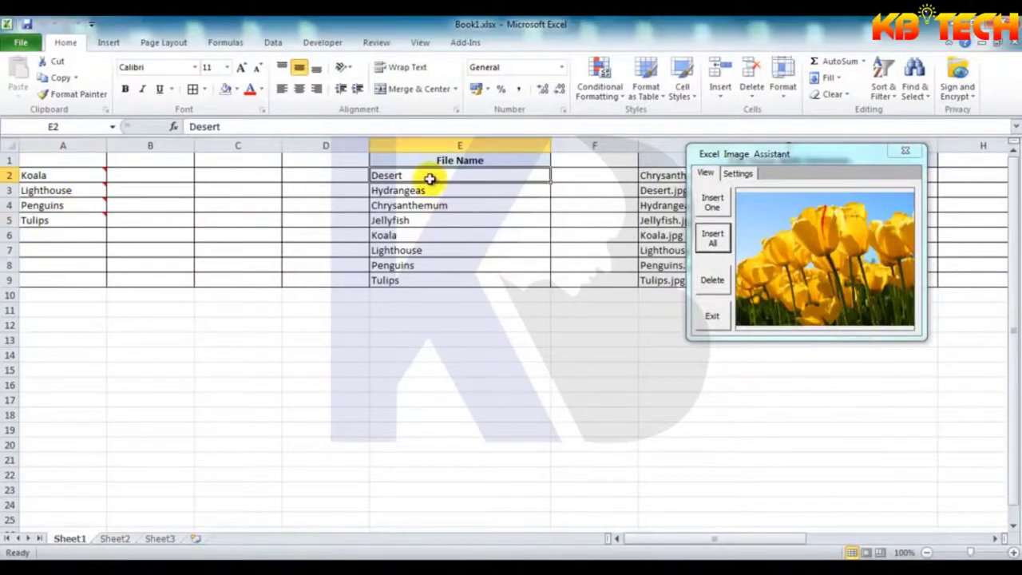
pyautogui.click(713, 238)
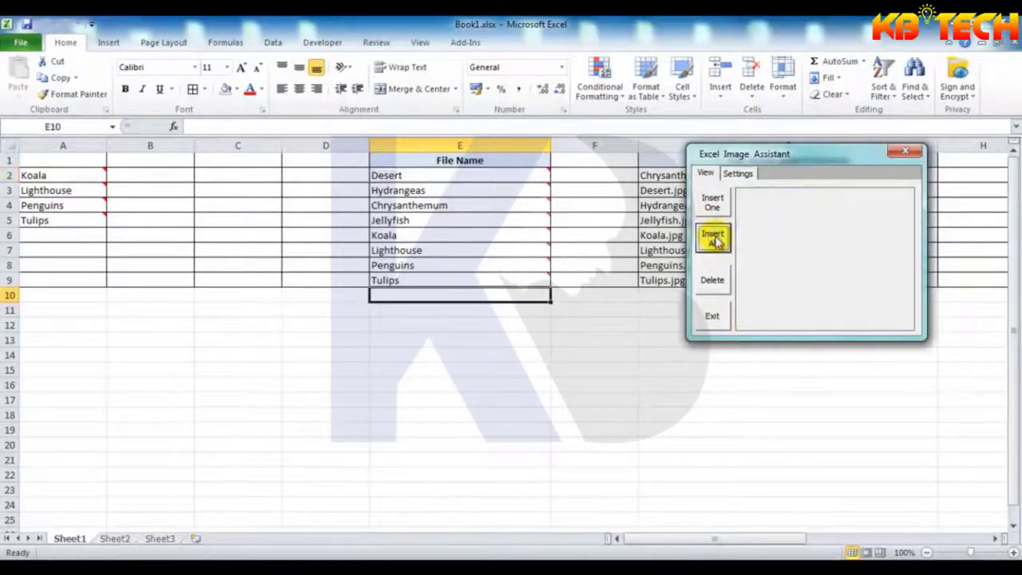
pyautogui.moveTo(471, 180)
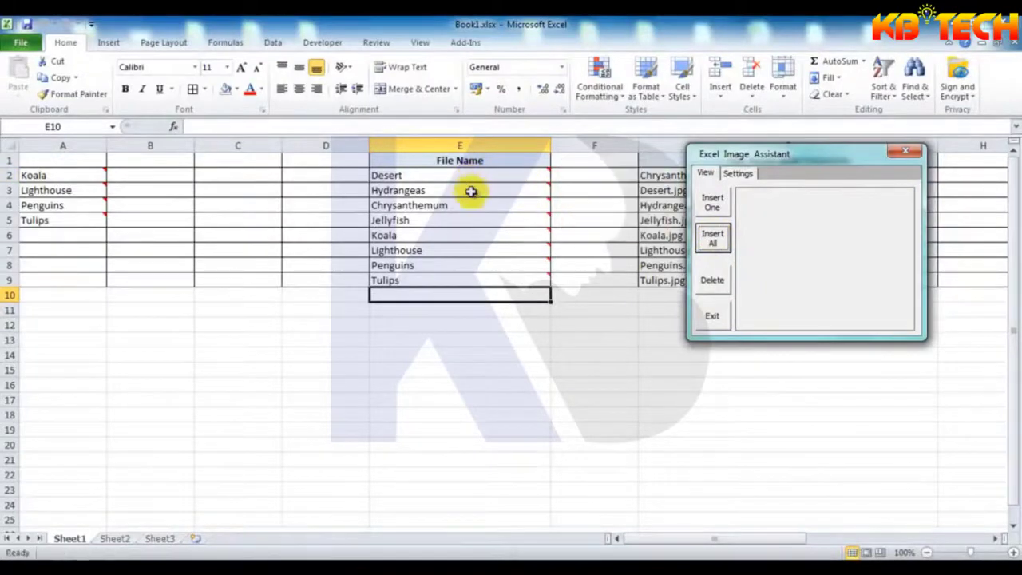
pyautogui.click(467, 200)
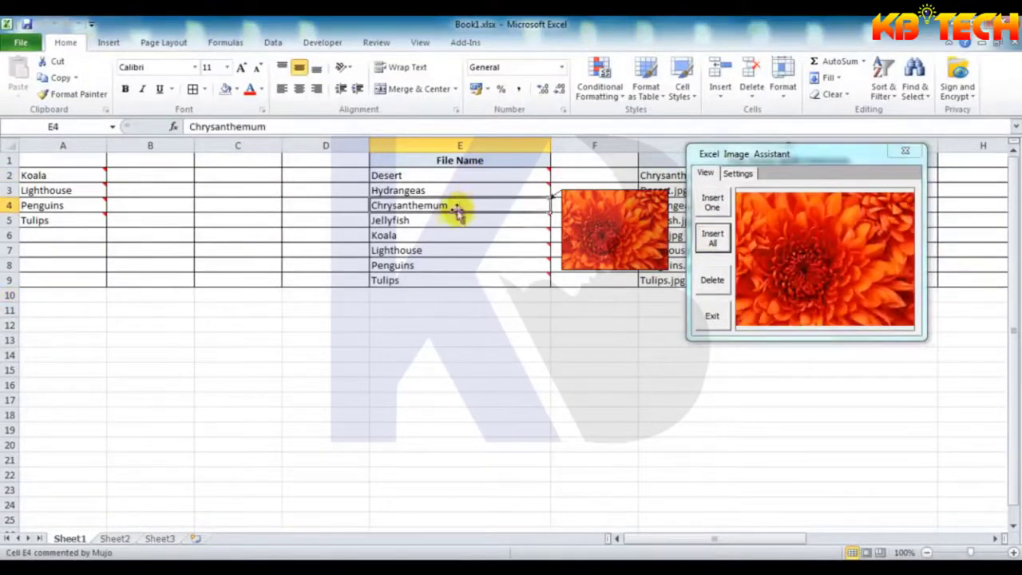
pyautogui.click(446, 254)
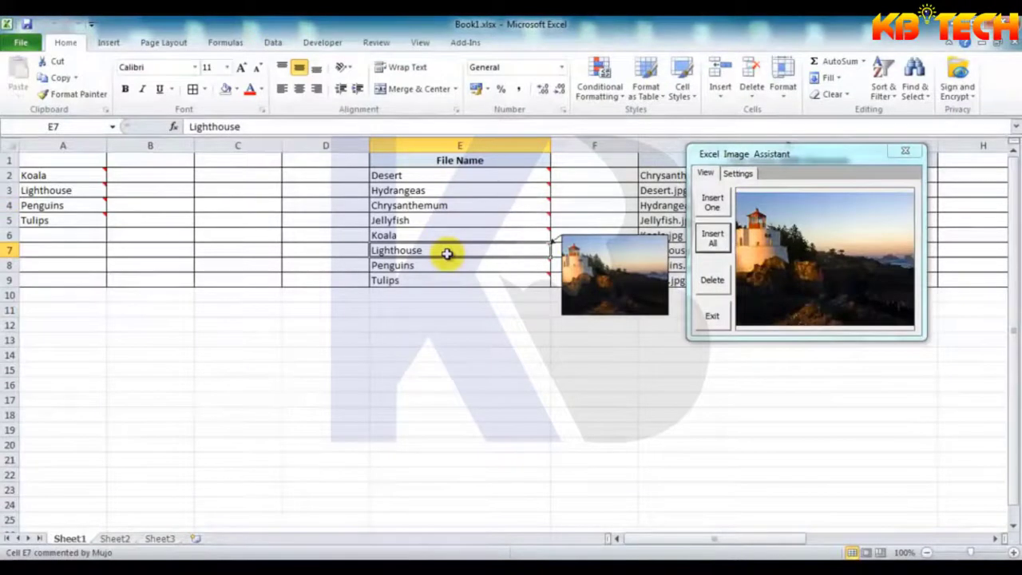
pyautogui.click(447, 280)
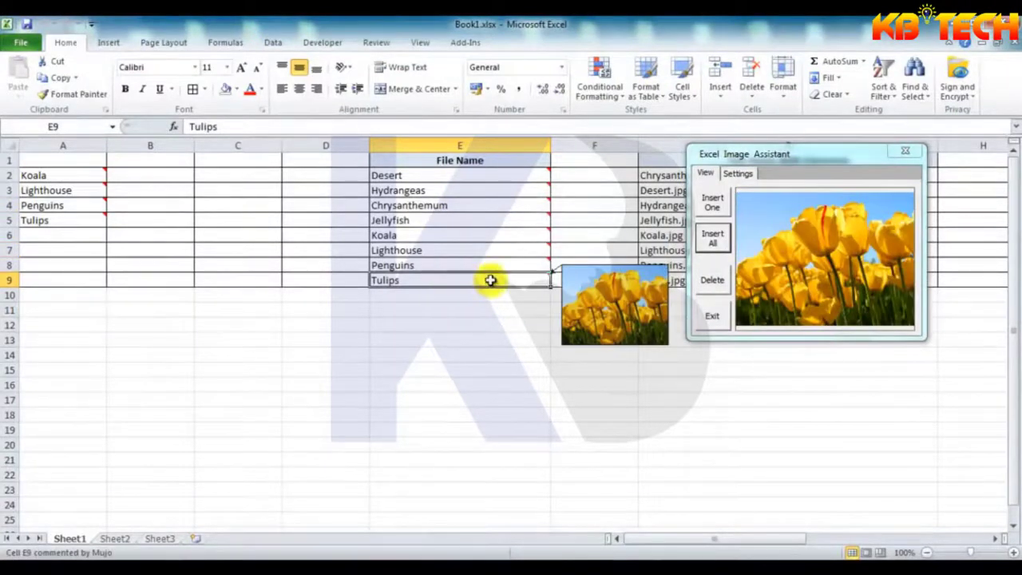
# Delete all image comments from columns A and E and confirm the deletion.
pyautogui.click(714, 282)
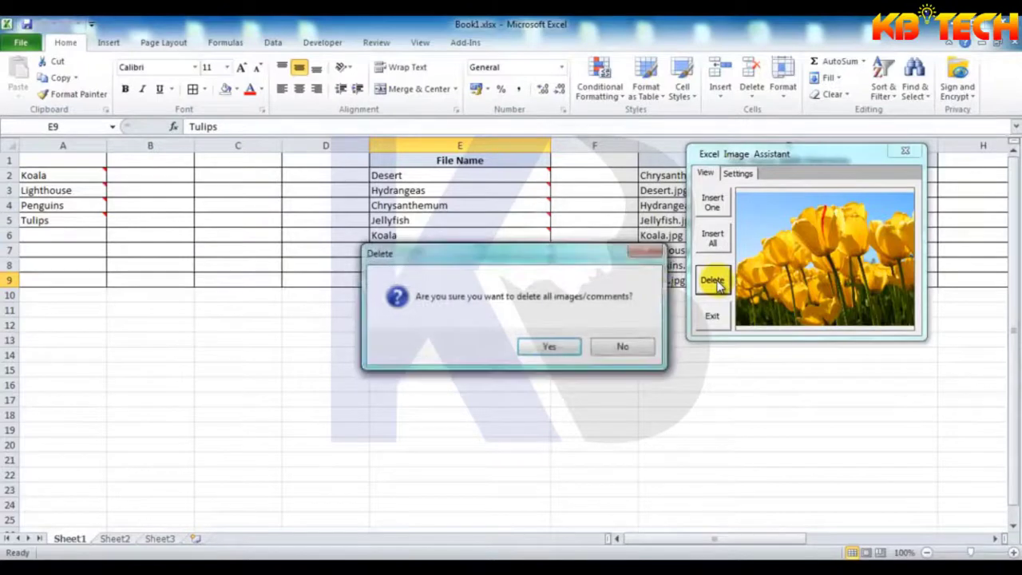
pyautogui.click(553, 347)
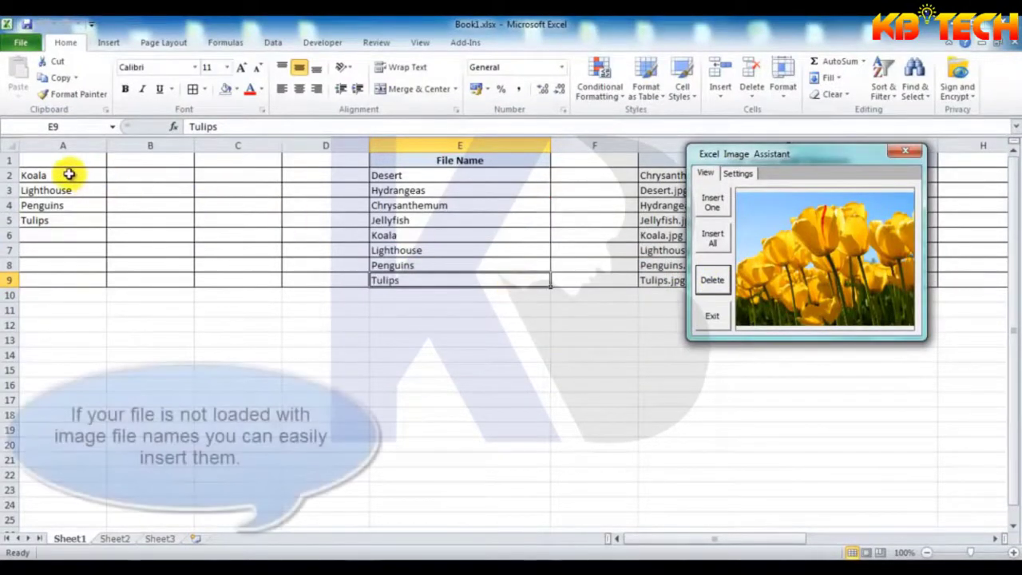
# Clear the file names from cells A2:A6 and make A2 the active cell.
pyautogui.moveTo(70, 175); pyautogui.dragTo(76, 235)
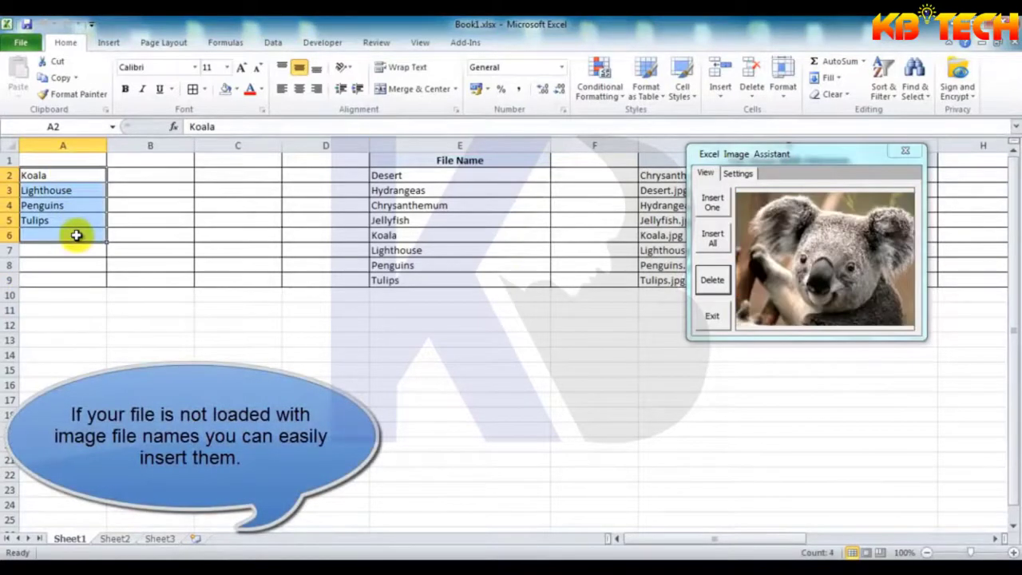
pyautogui.press('Delete')
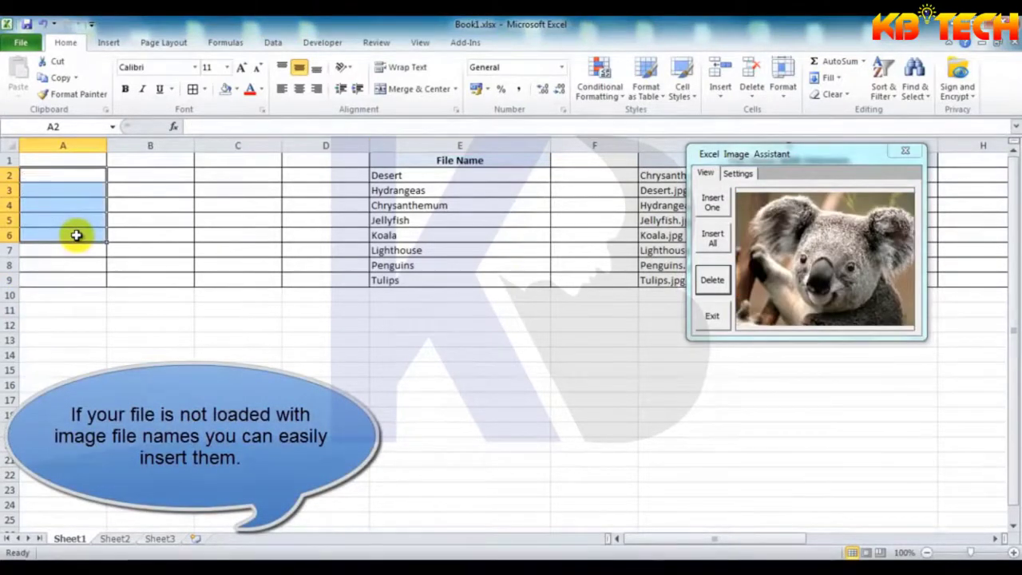
pyautogui.click(126, 177)
pyautogui.click(83, 176)
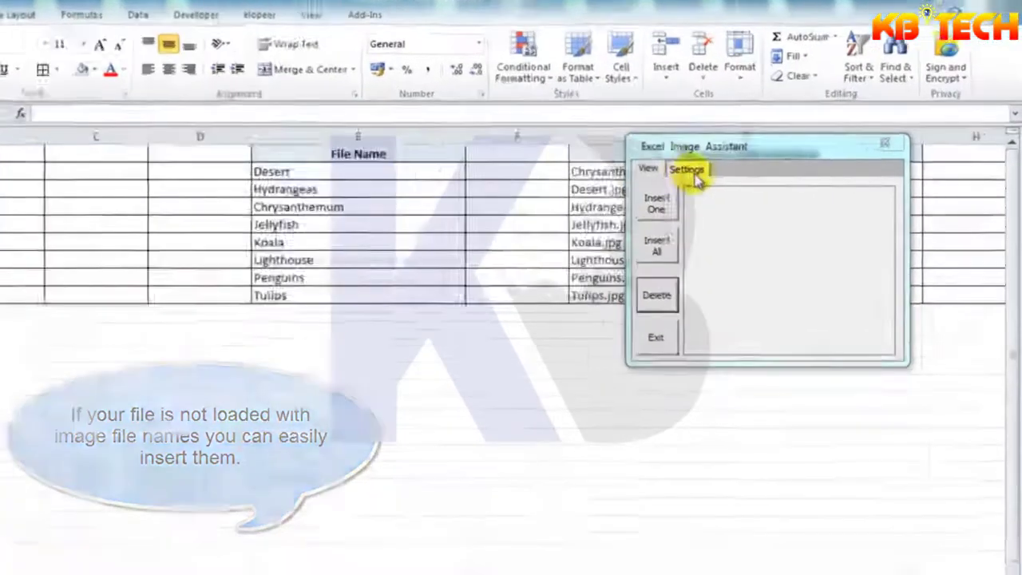
# Set the inserting option to Insert Image File Name(s) and return to the image preview.
pyautogui.click(738, 175)
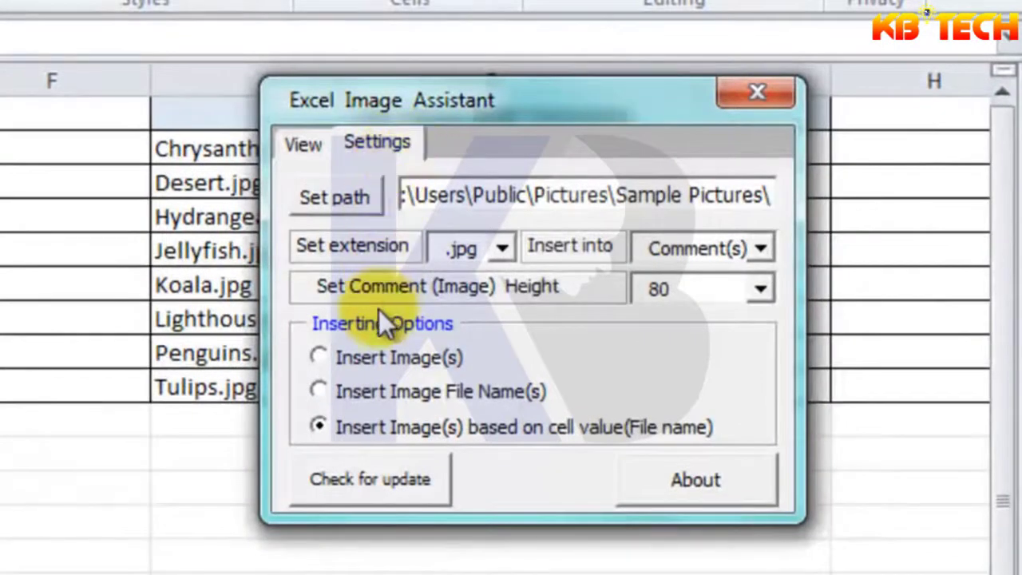
pyautogui.click(318, 392)
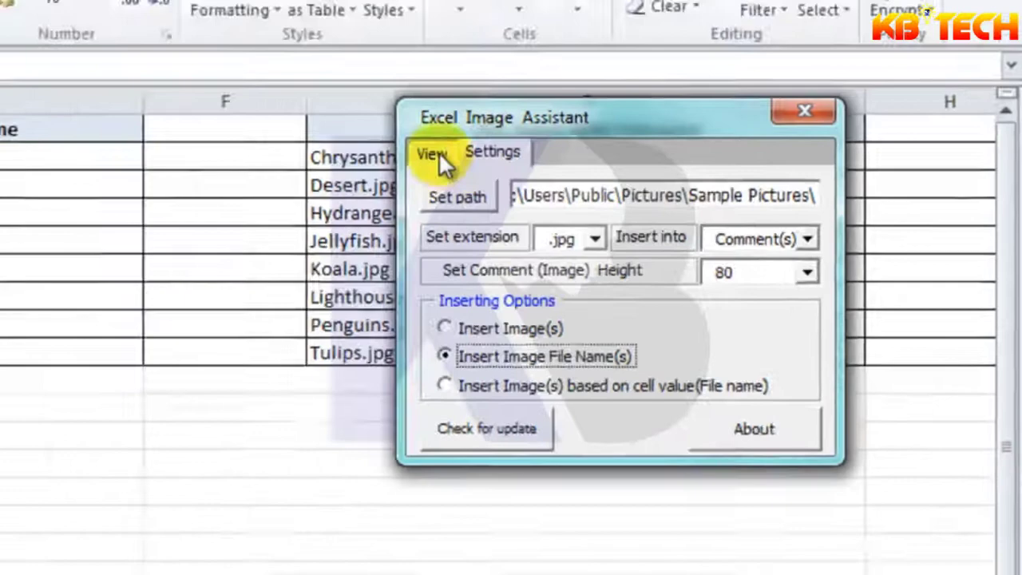
pyautogui.click(309, 146)
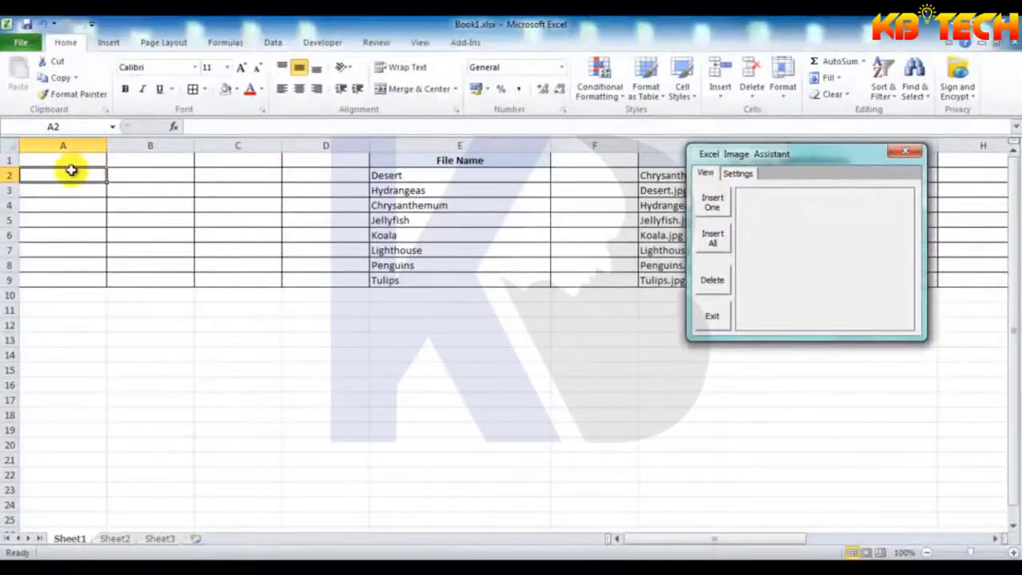
# Insert all image file names as lists starting at cells A2, C2 and B12.
pyautogui.click(71, 170)
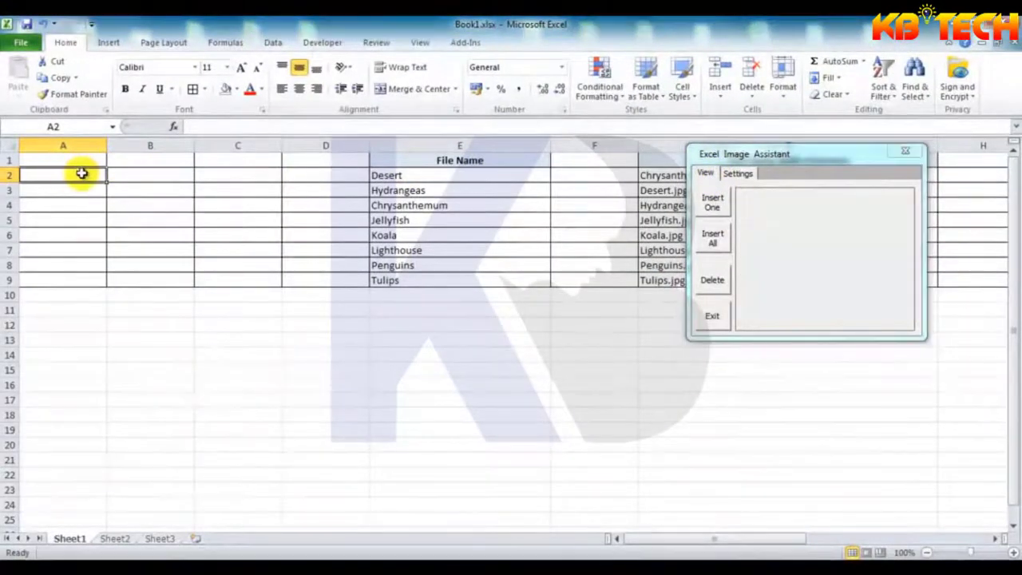
pyautogui.click(713, 240)
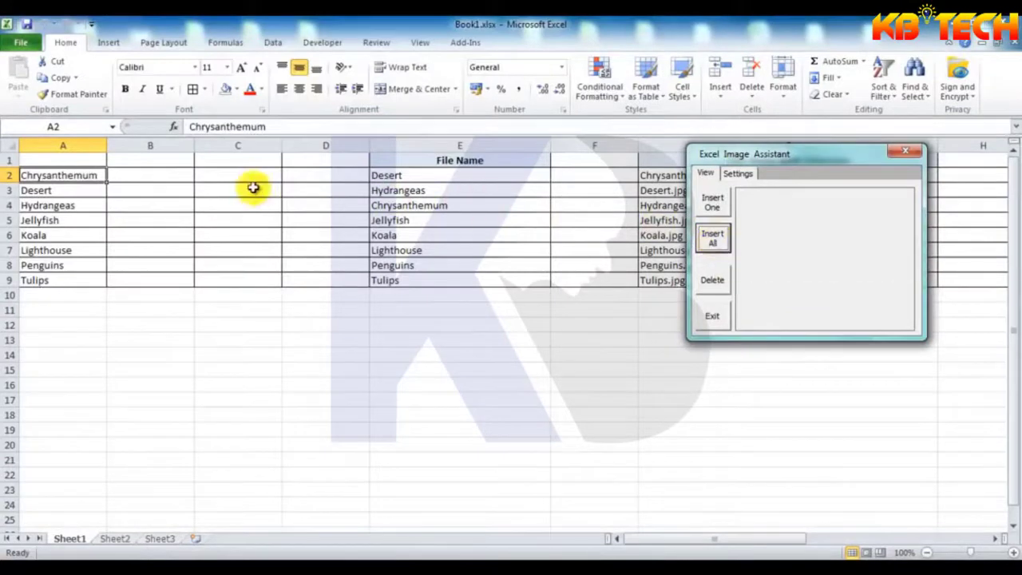
pyautogui.click(226, 175)
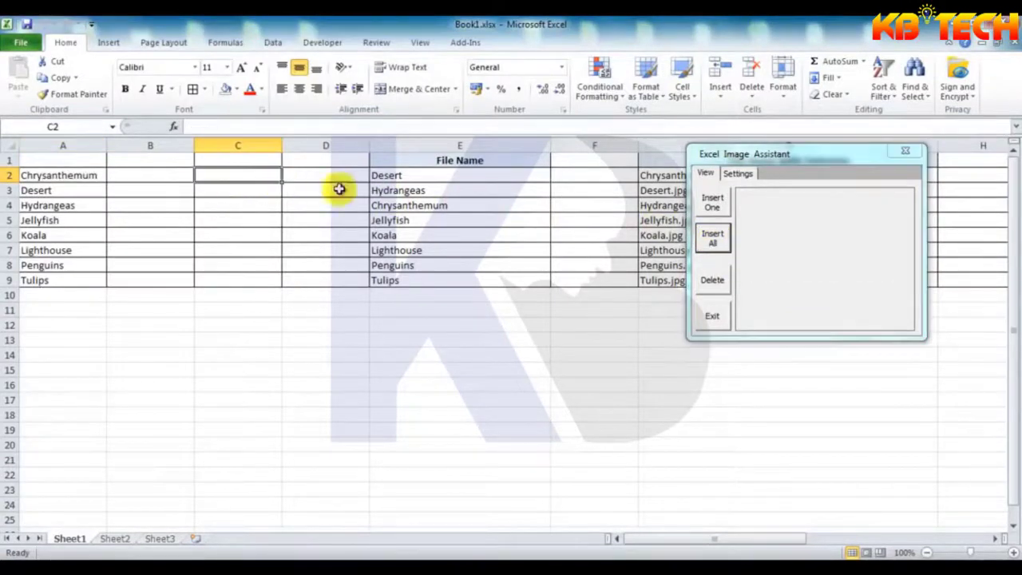
pyautogui.click(713, 238)
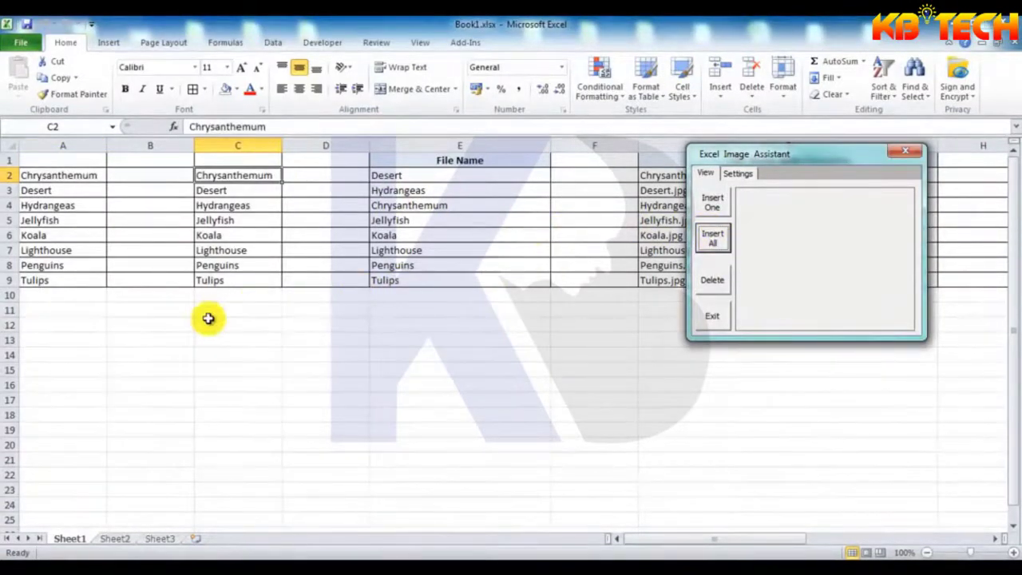
pyautogui.click(144, 323)
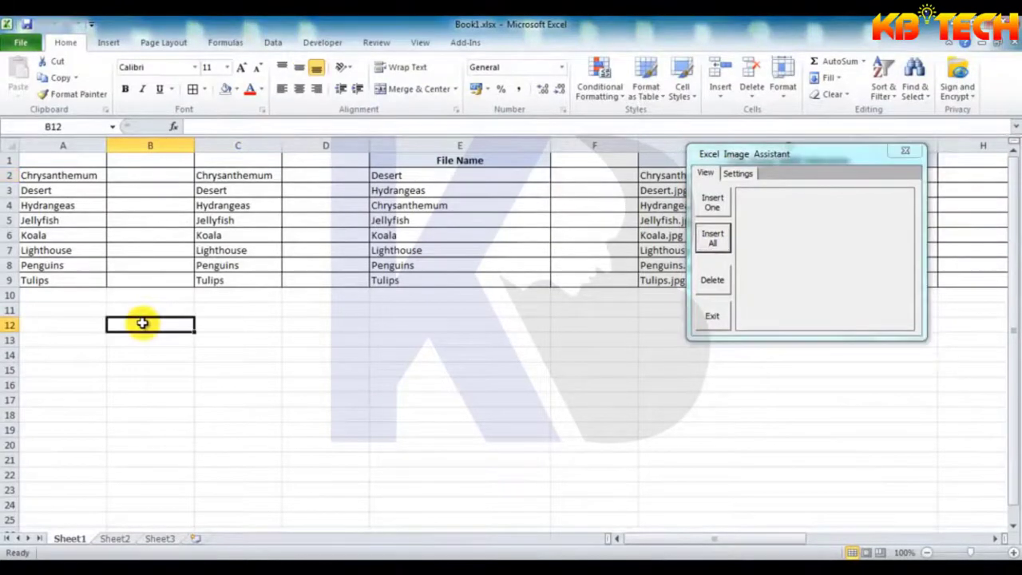
pyautogui.click(713, 239)
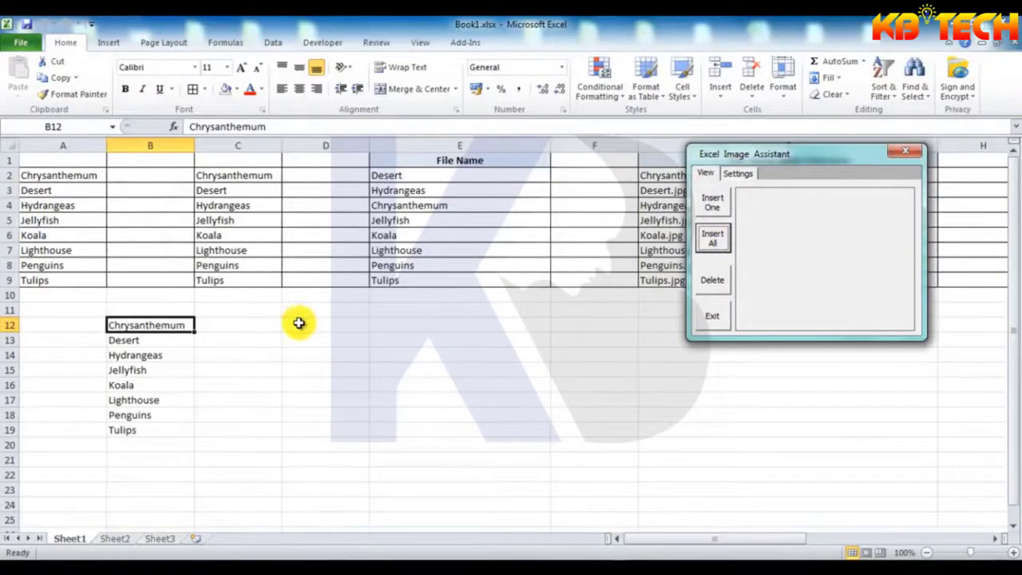
# With A2 selected, set the insertion target to Cell(s) and the option to Insert Image(s) based on cell value(File name), then return to the preview.
pyautogui.click(88, 176)
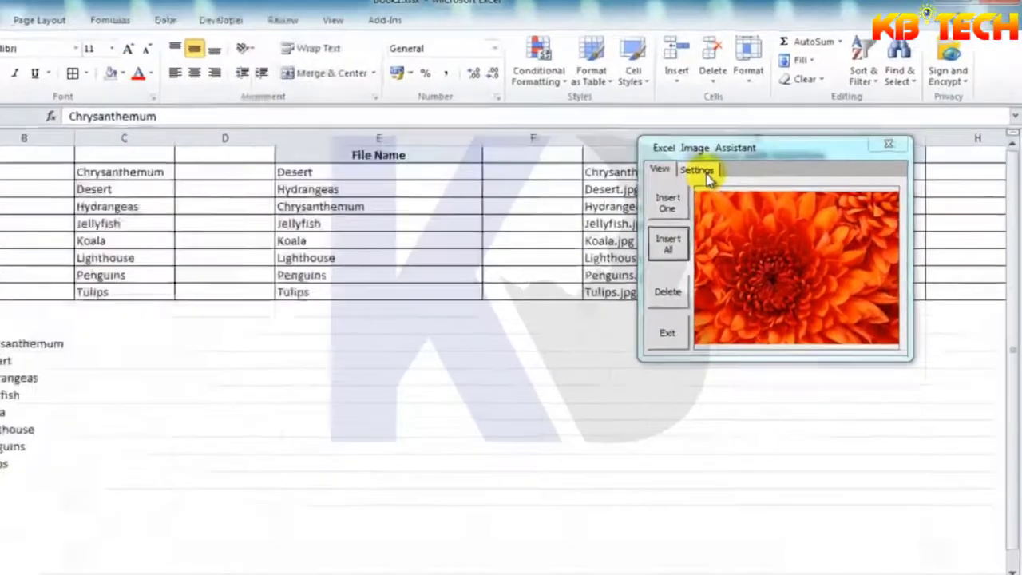
pyautogui.click(740, 175)
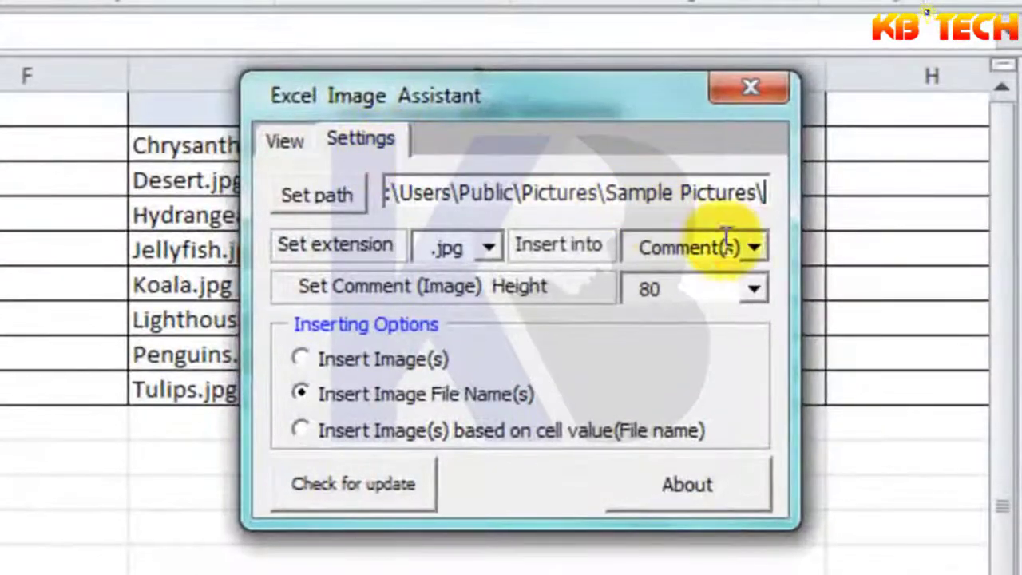
pyautogui.click(757, 248)
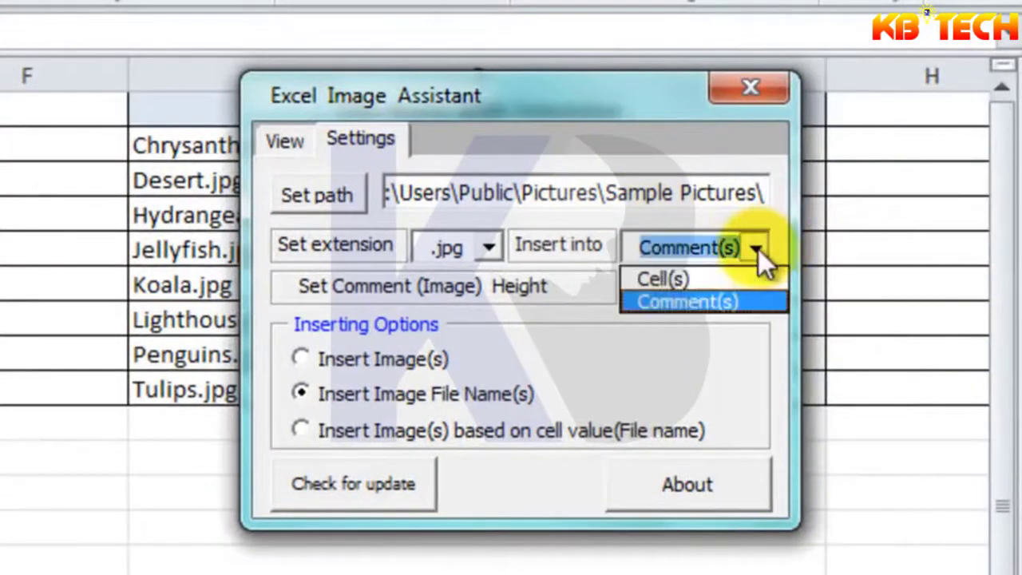
pyautogui.click(696, 278)
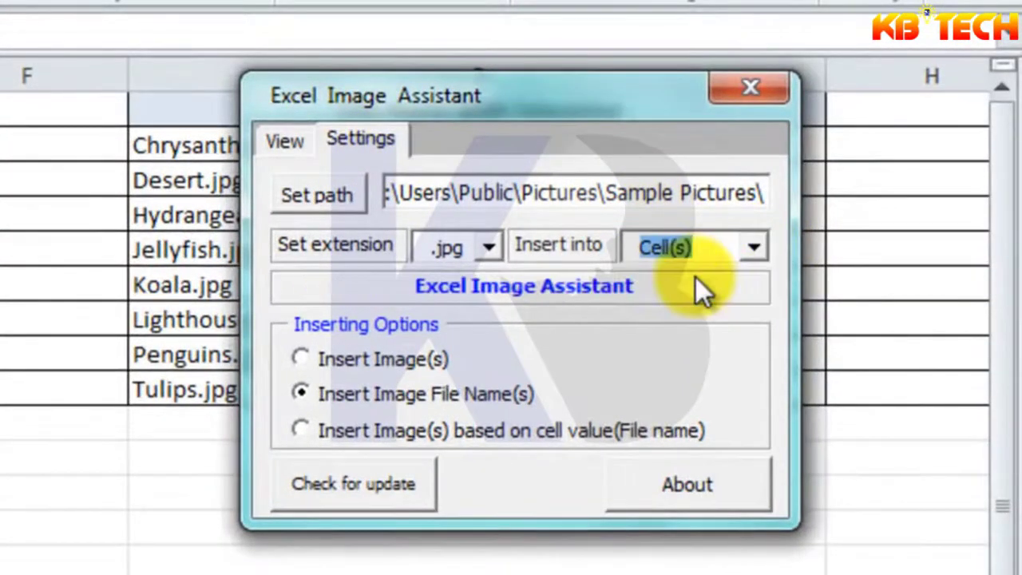
pyautogui.click(301, 430)
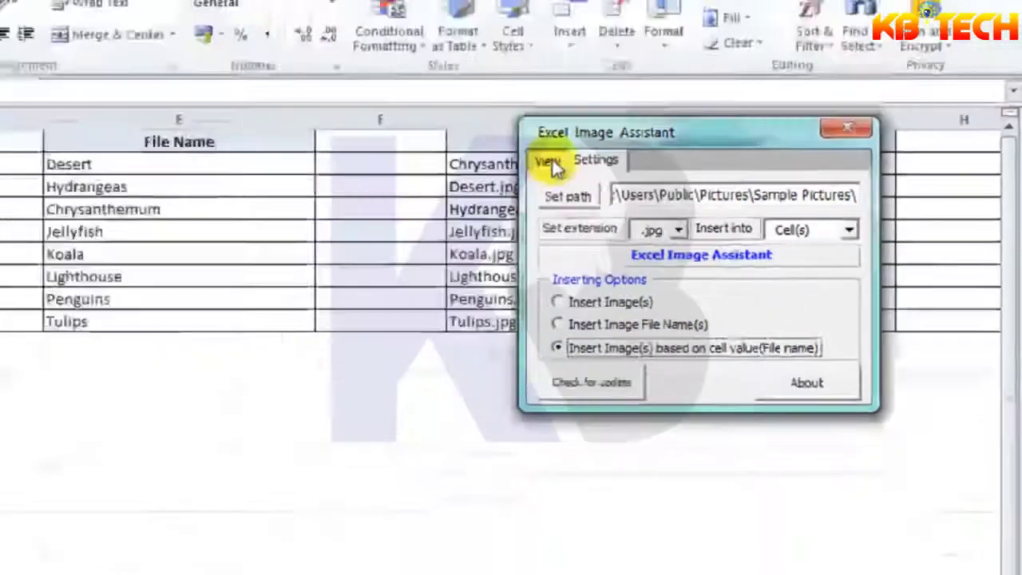
pyautogui.click(310, 144)
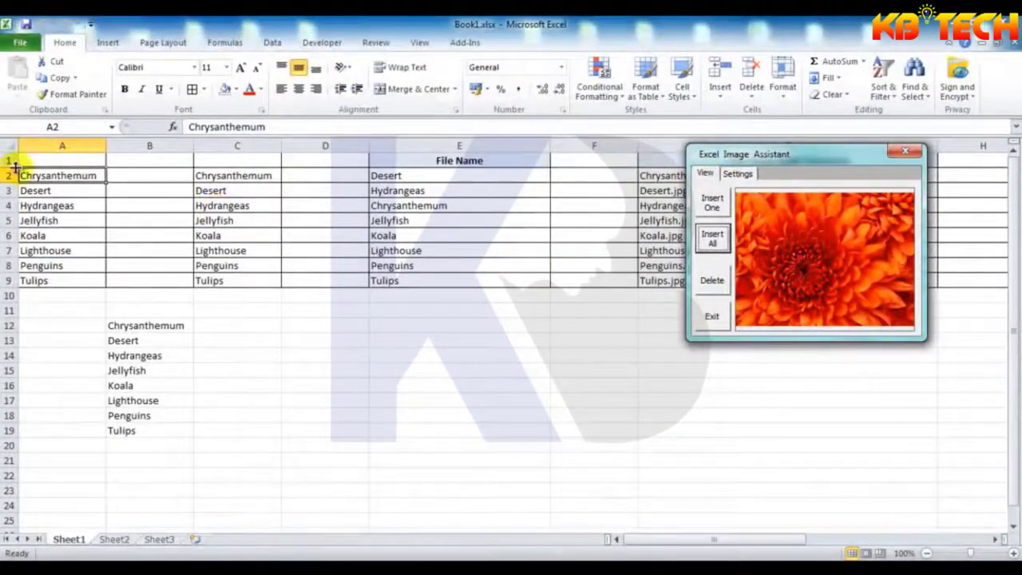
# Increase the height of rows 2 to 9 and insert all images matching the file names from A2 down into column B.
pyautogui.moveTo(6, 175); pyautogui.dragTo(9, 336)
pyautogui.click(77, 200)
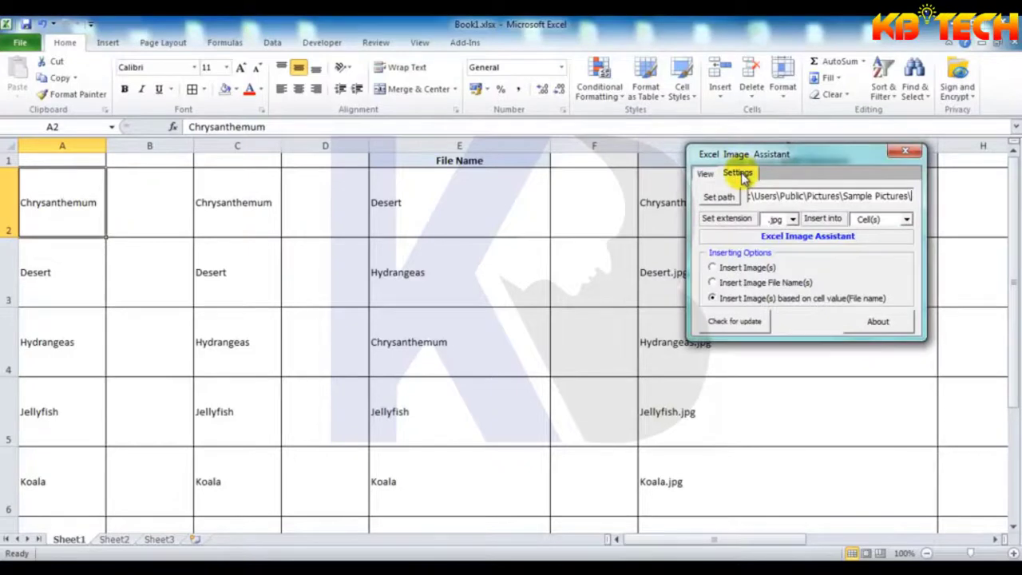
pyautogui.click(706, 175)
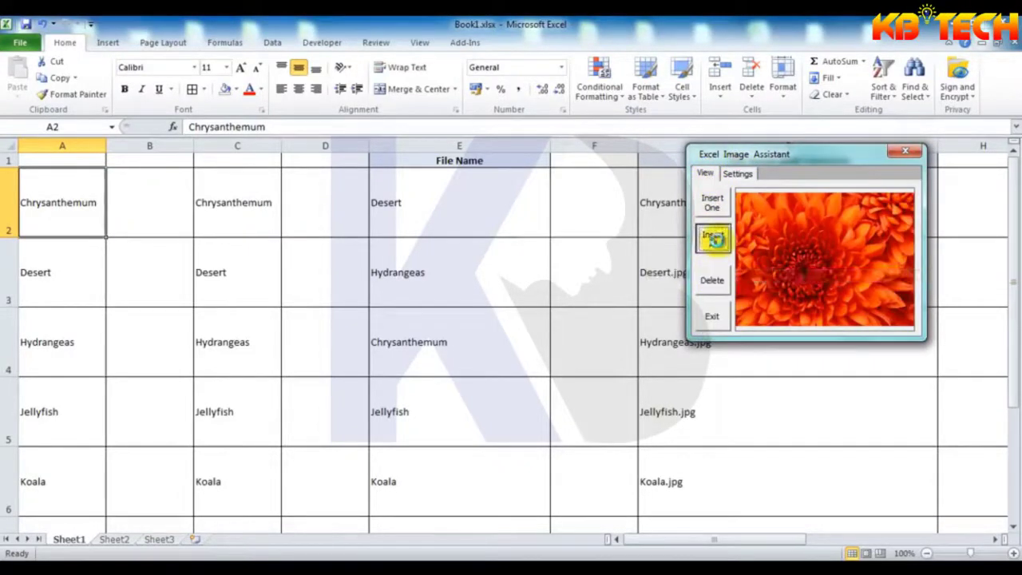
pyautogui.click(715, 240)
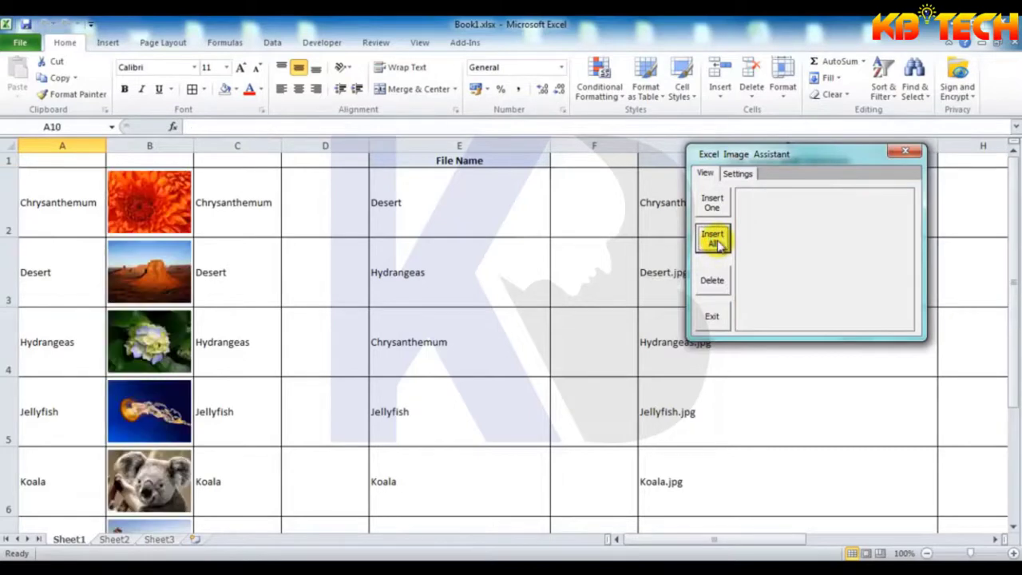
# Insert all images matching the file names from C3 down into column D.
pyautogui.click(251, 203)
pyautogui.click(243, 264)
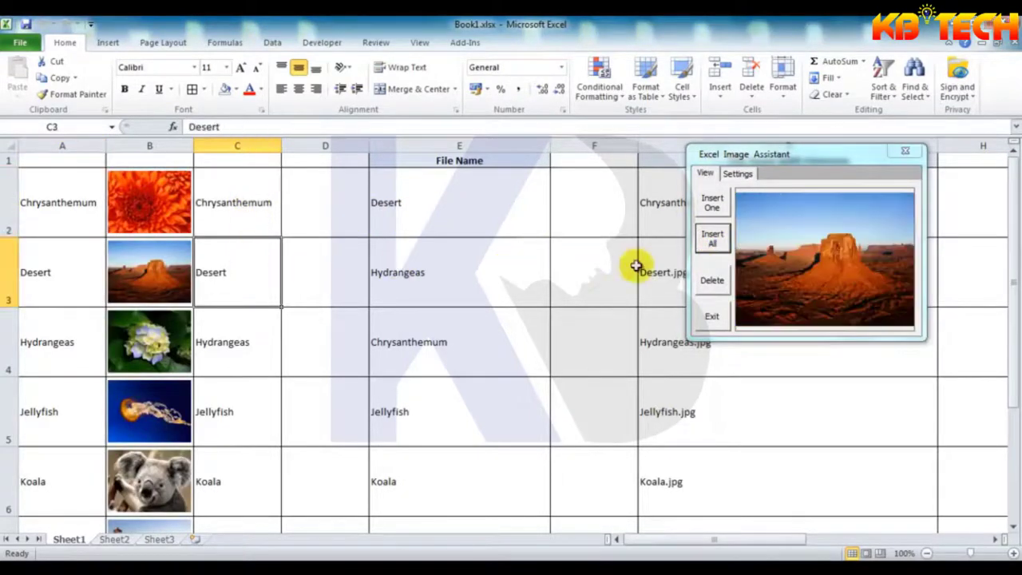
pyautogui.click(713, 240)
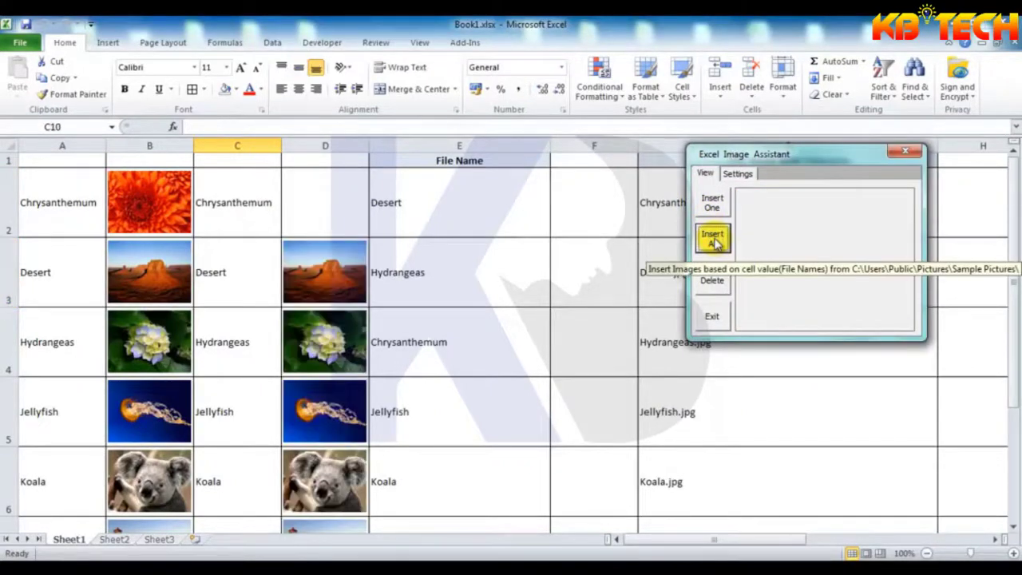
# Select B12 in the lower file name list and set the insertion target to Comment(s), then return to the image preview.
pyautogui.click(469, 273)
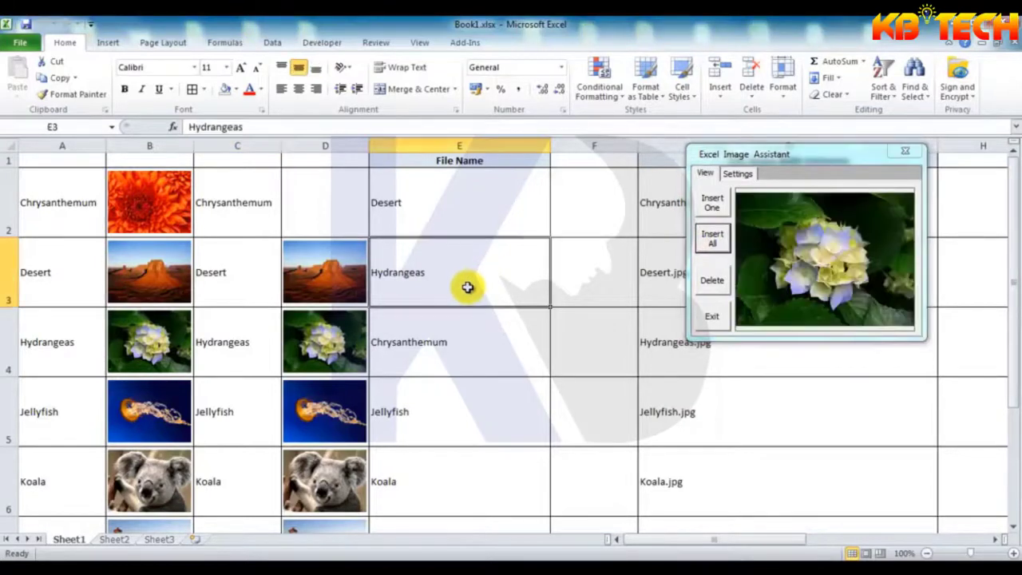
pyautogui.scroll(-2, 468, 285)
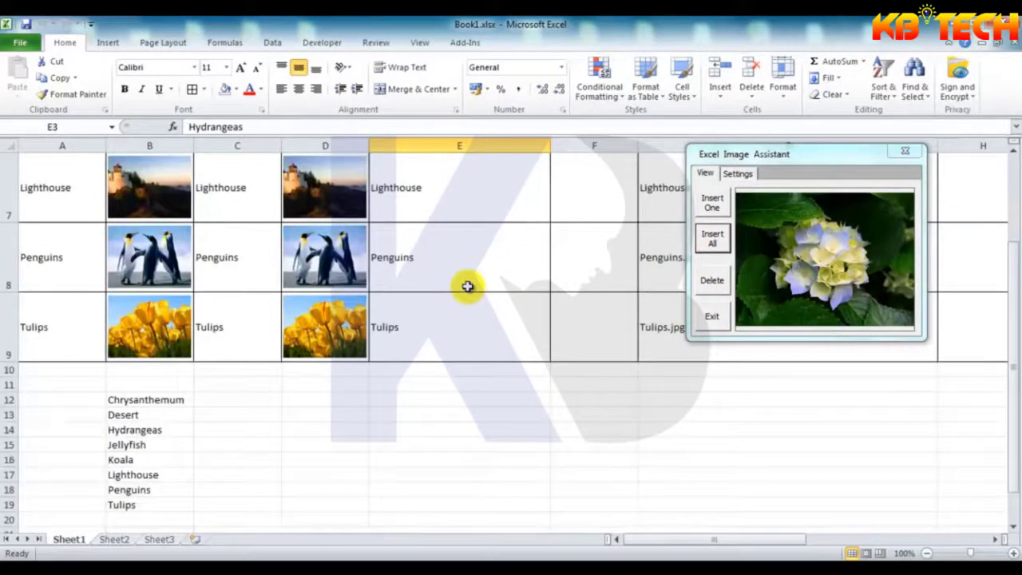
pyautogui.click(171, 397)
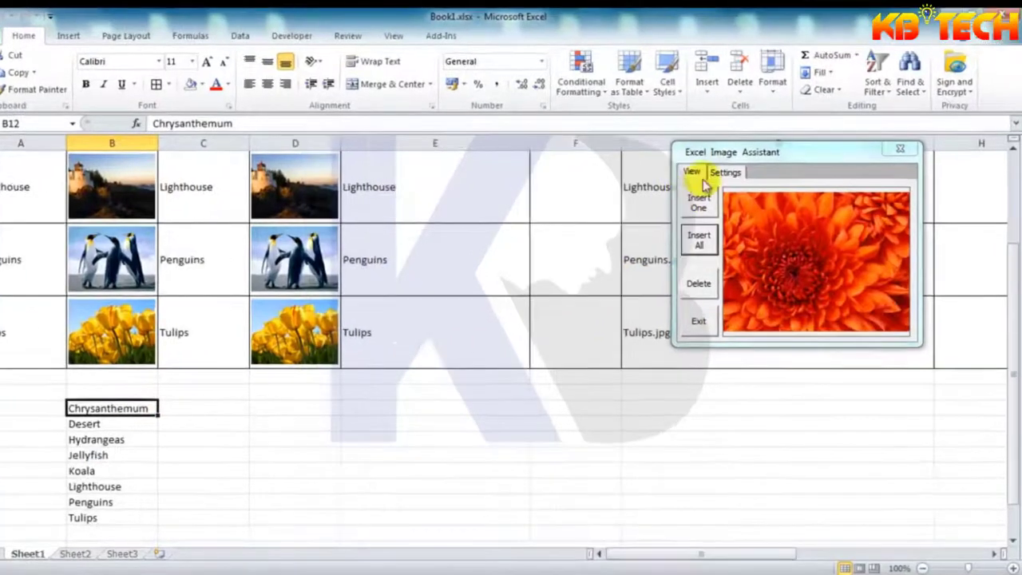
pyautogui.click(725, 173)
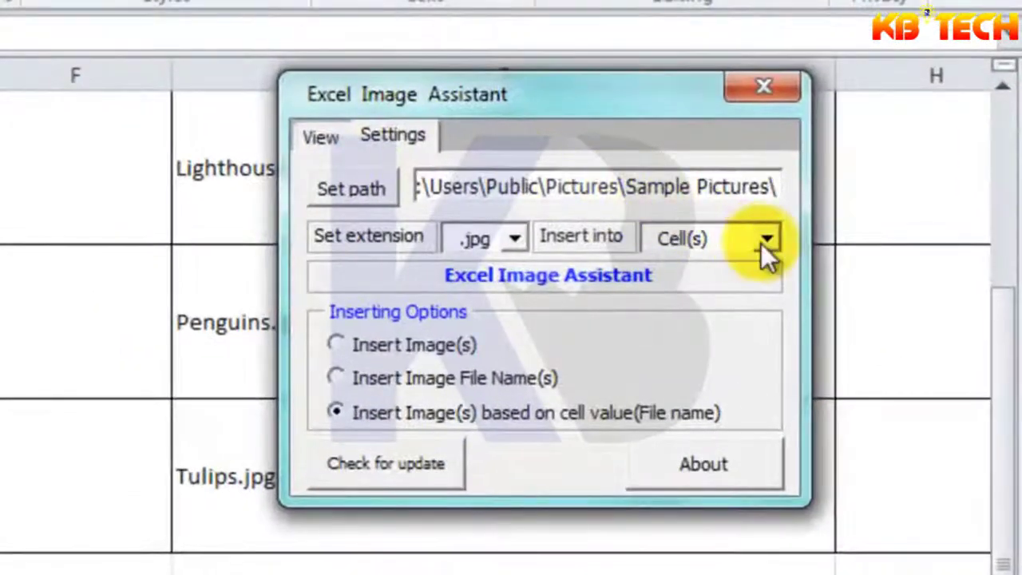
pyautogui.click(765, 243)
pyautogui.click(731, 292)
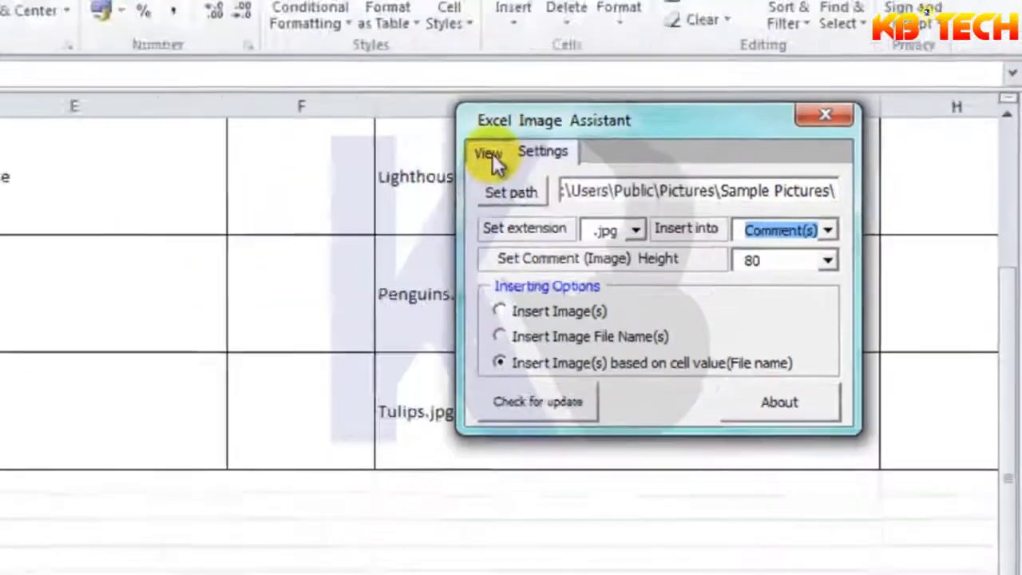
pyautogui.click(320, 137)
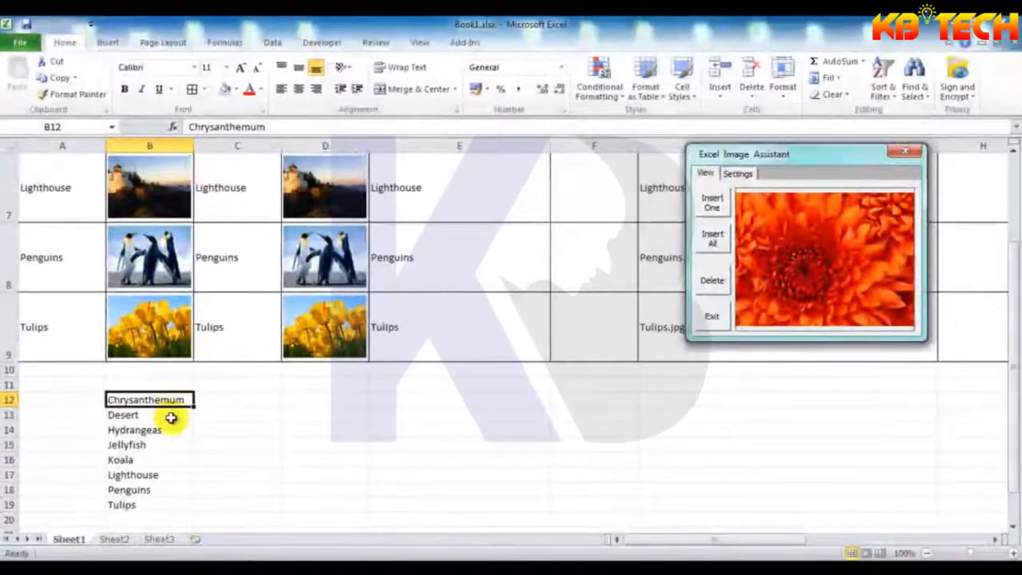
# Insert all matching images as comments on the file names starting at B12 and check the comments on B12 and B15.
pyautogui.click(171, 415)
pyautogui.click(173, 398)
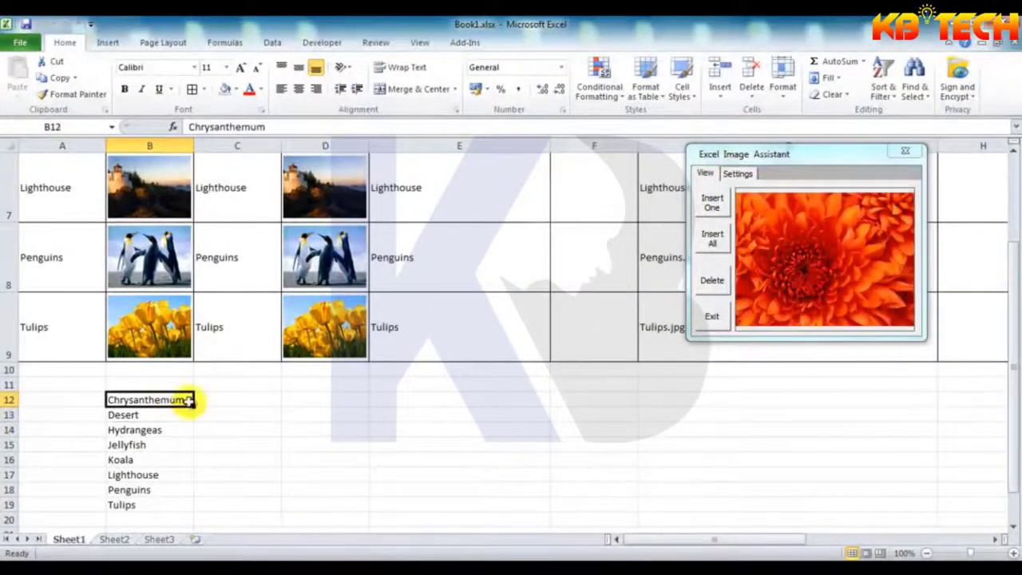
pyautogui.click(713, 238)
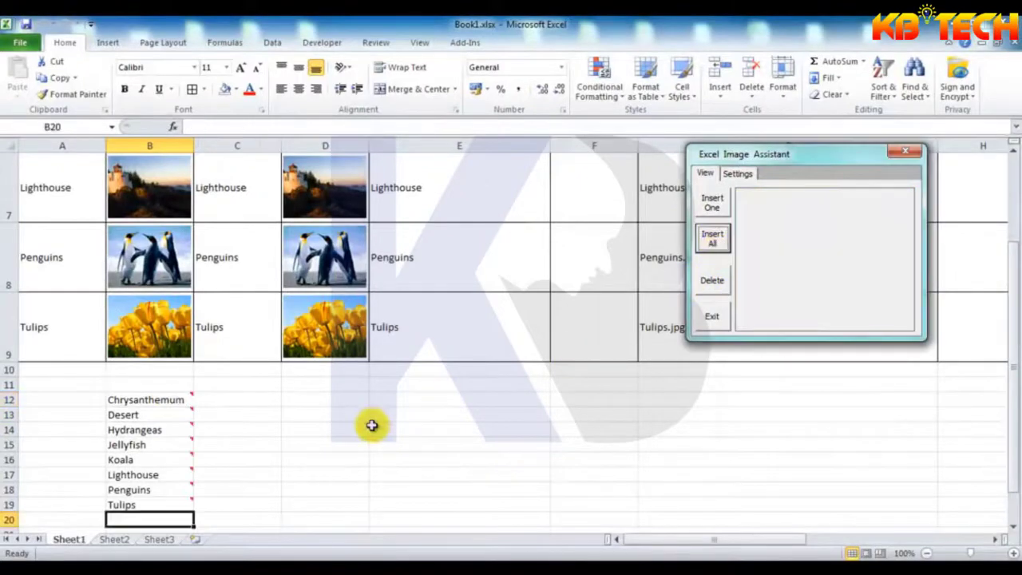
pyautogui.click(167, 394)
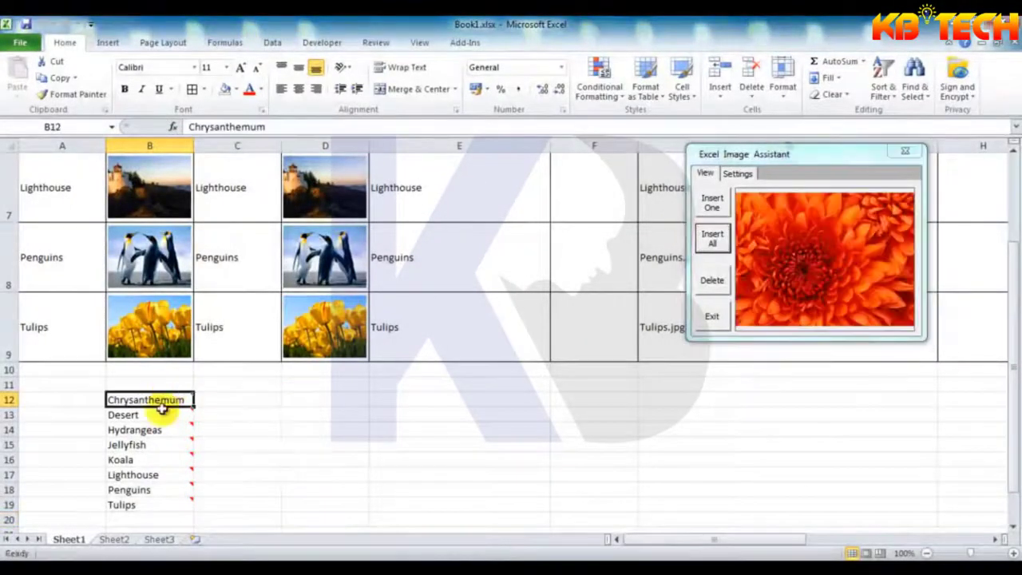
pyautogui.click(164, 446)
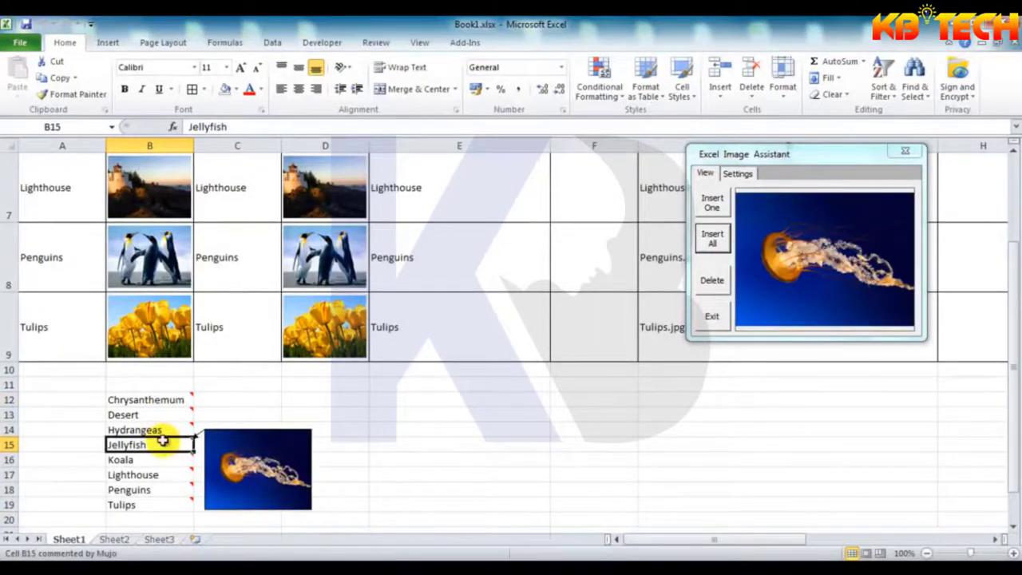
# Delete all images and image comments from the sheet and confirm the deletion.
pyautogui.click(718, 290)
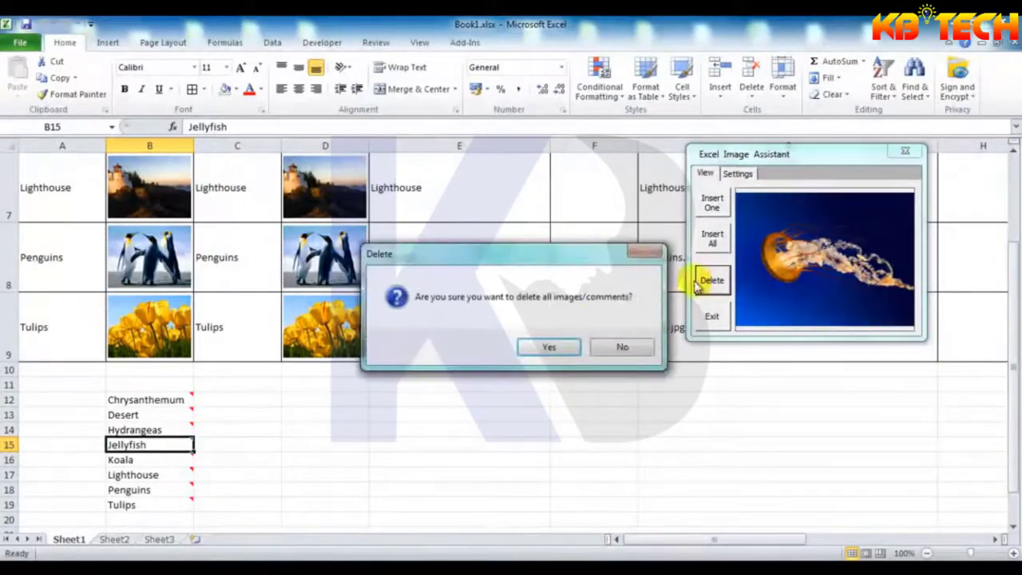
pyautogui.click(550, 348)
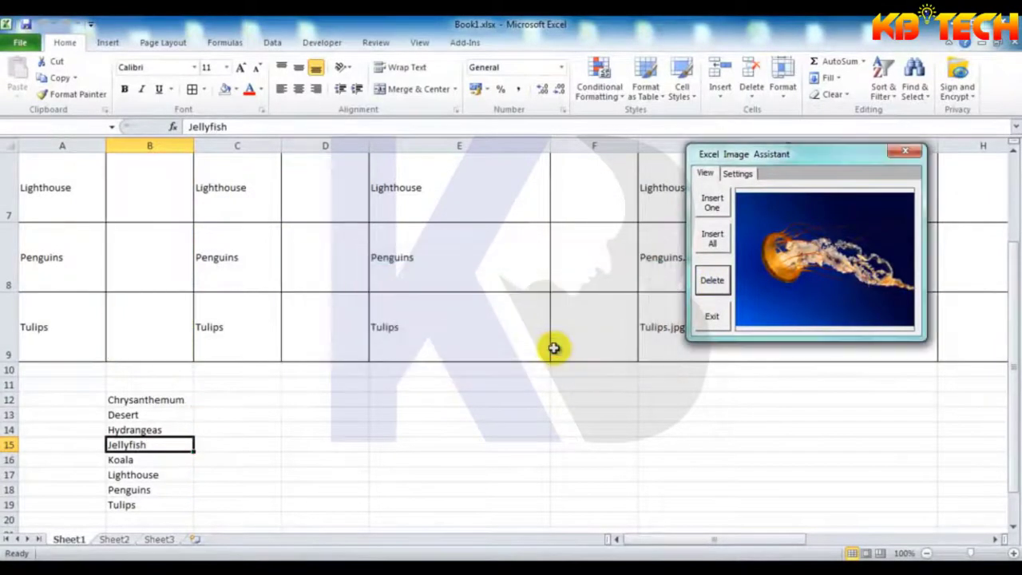
# Move the assistant window aside and select G2, the first entry in the File Name With Extension column.
pyautogui.click(475, 257)
pyautogui.scroll(2, 474, 257)
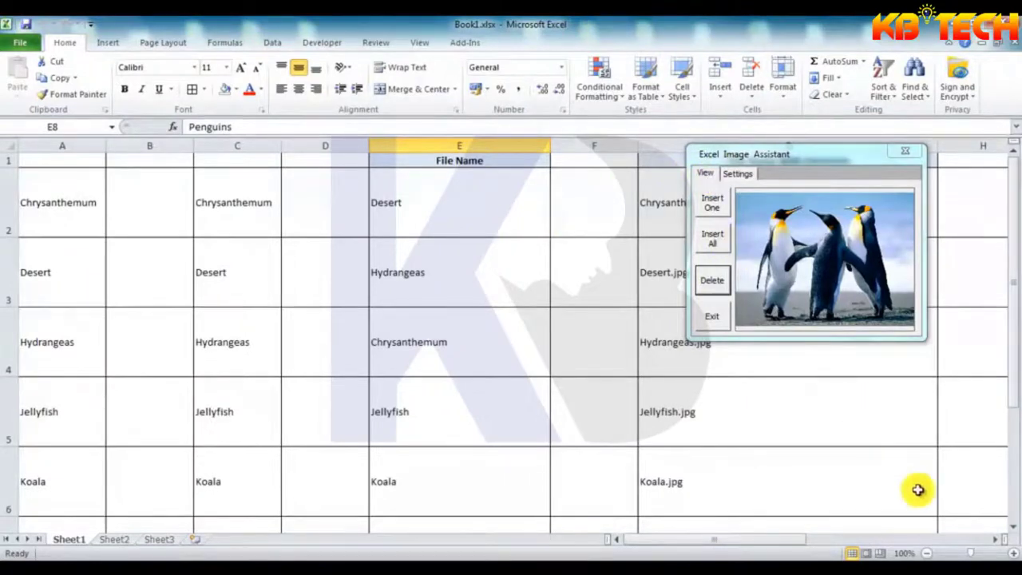
pyautogui.click(999, 541)
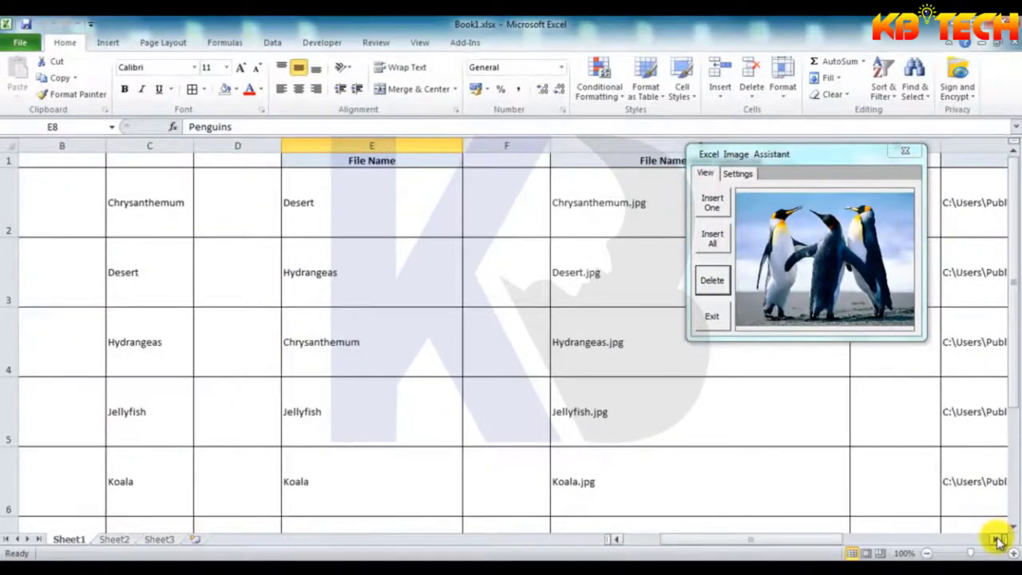
pyautogui.click(999, 541)
pyautogui.click(1000, 540)
pyautogui.click(999, 541)
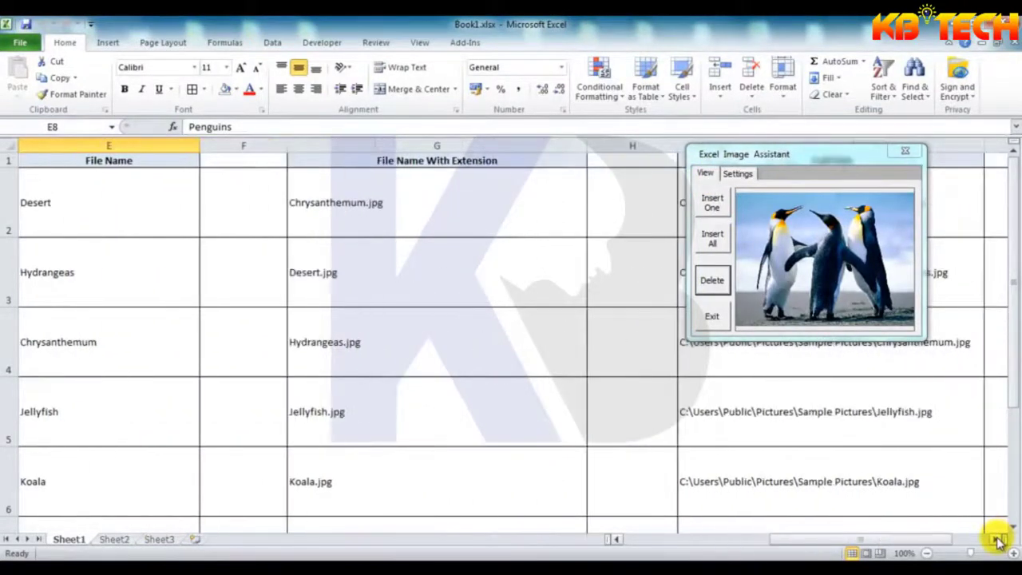
pyautogui.click(999, 540)
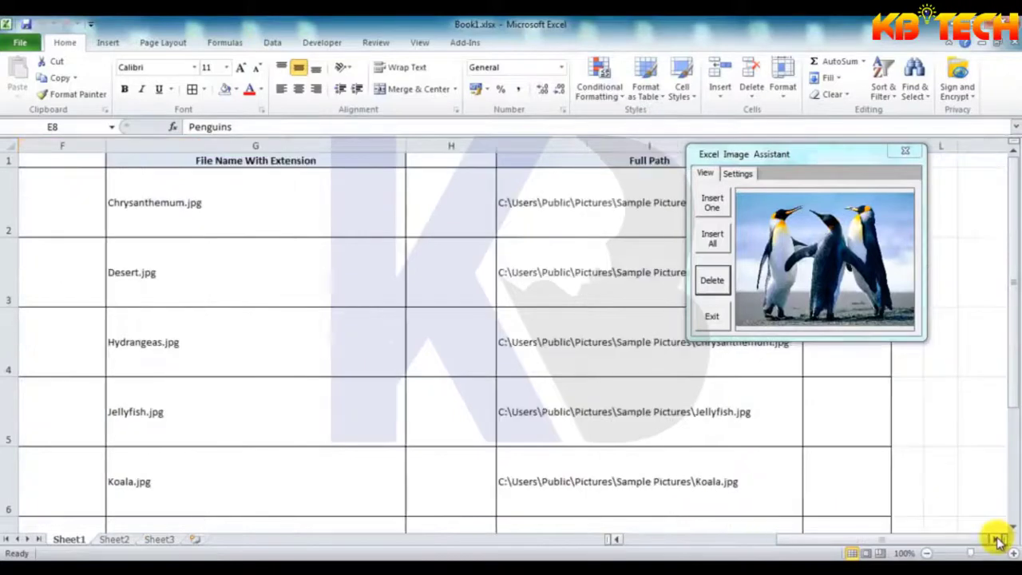
pyautogui.click(276, 159)
pyautogui.moveTo(769, 154); pyautogui.dragTo(663, 152)
pyautogui.click(239, 198)
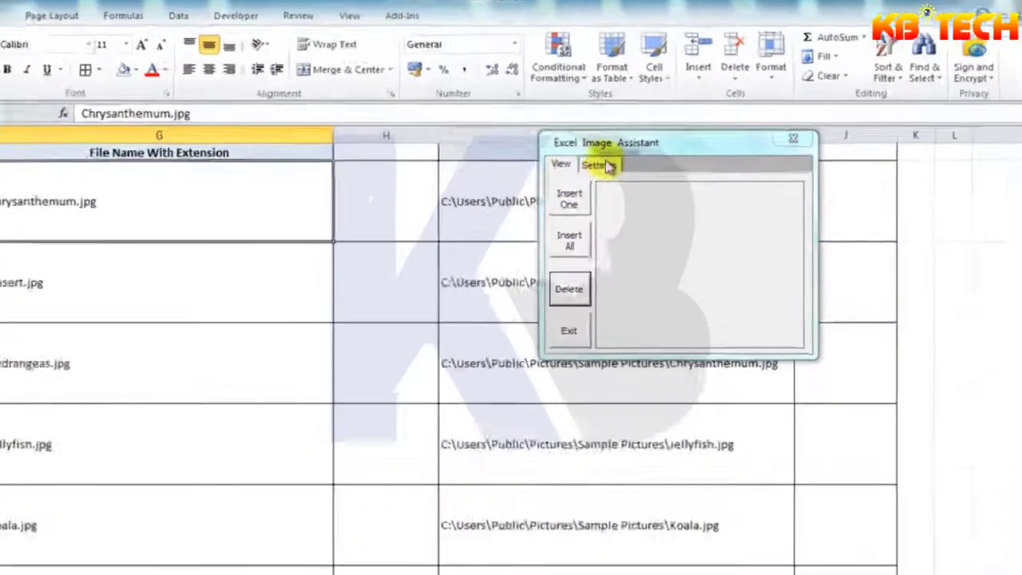
# Set the assistant to insert images into Cell(s) and choose the blank entry as the file extension.
pyautogui.click(607, 165)
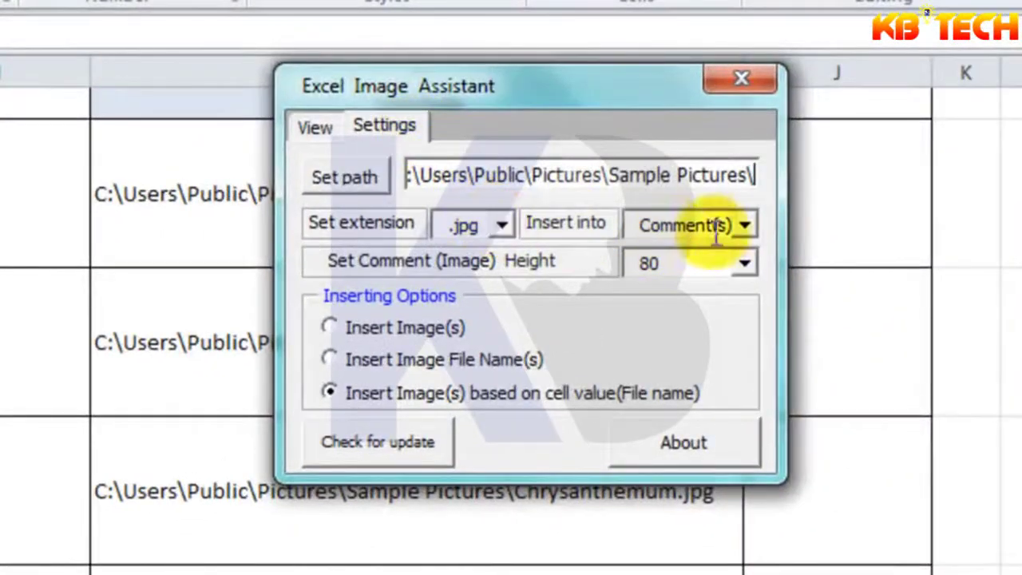
pyautogui.click(747, 226)
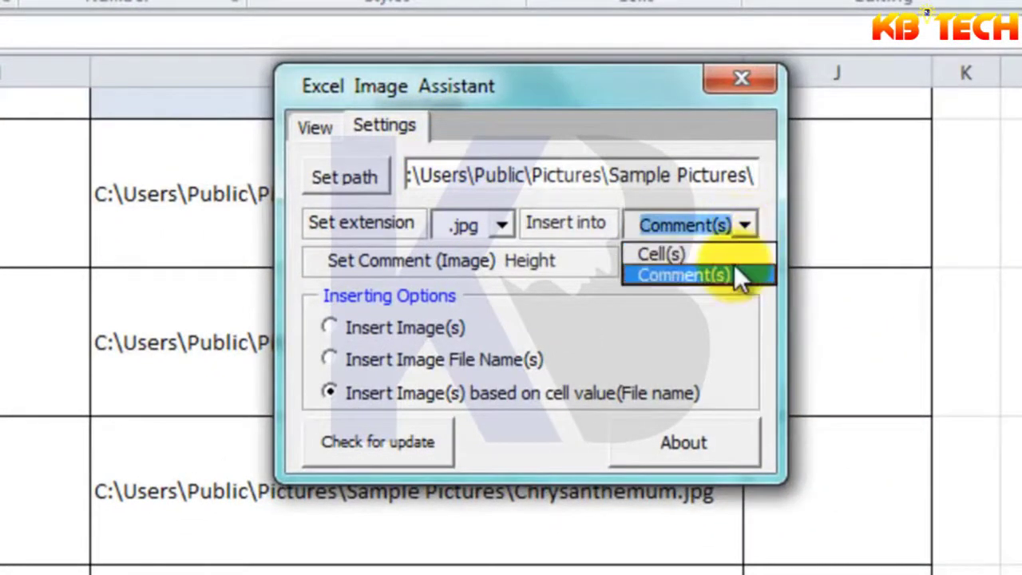
pyautogui.click(724, 257)
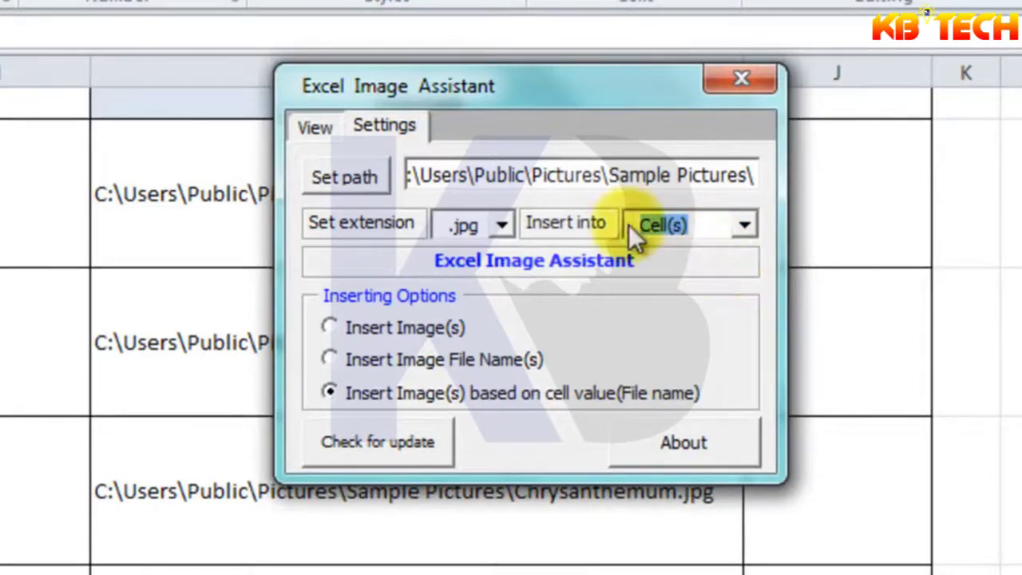
pyautogui.click(502, 224)
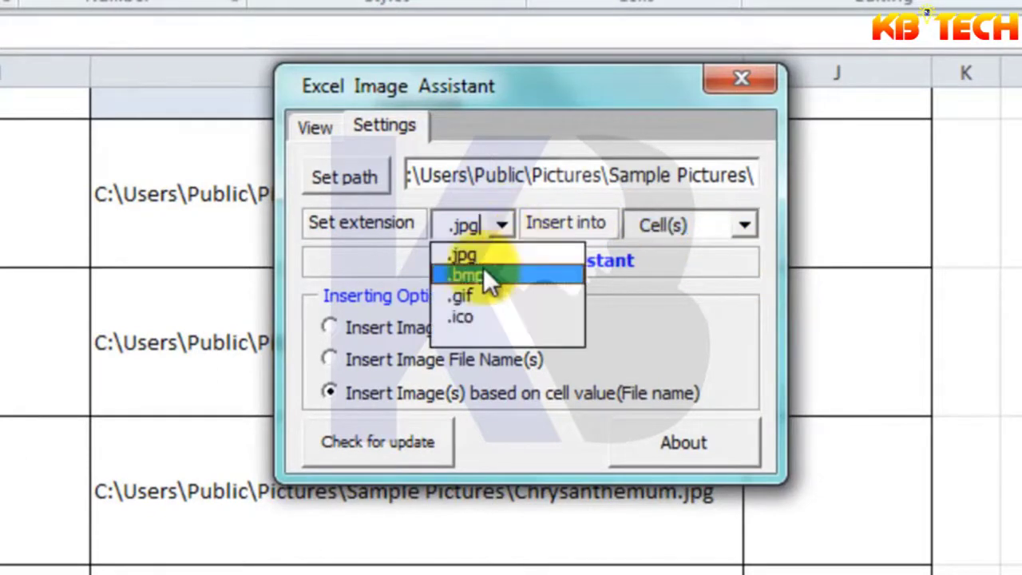
pyautogui.click(494, 337)
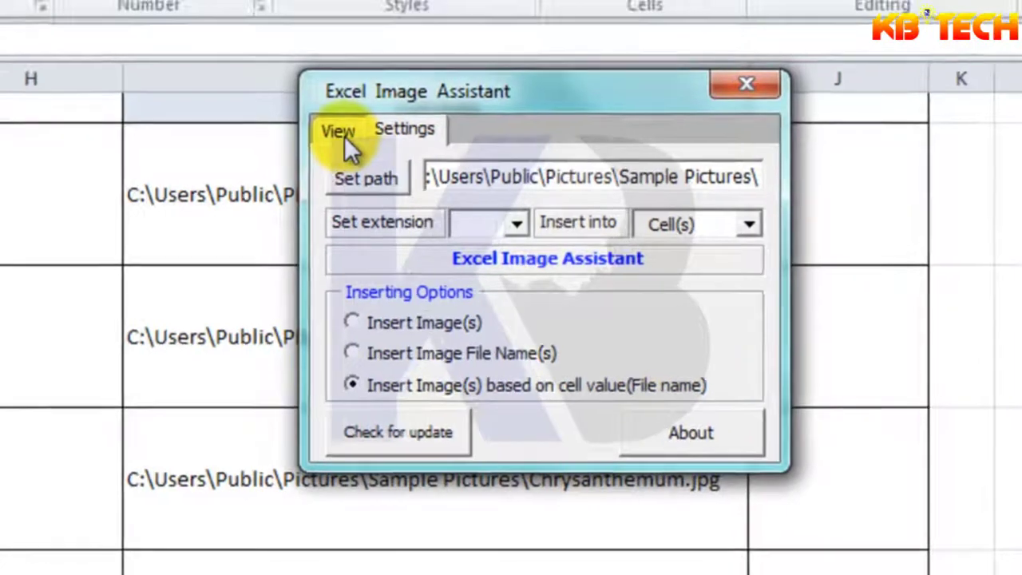
# Preview the images for G3 and G2, and insert all images matching the names from G2 down into column H.
pyautogui.click(341, 133)
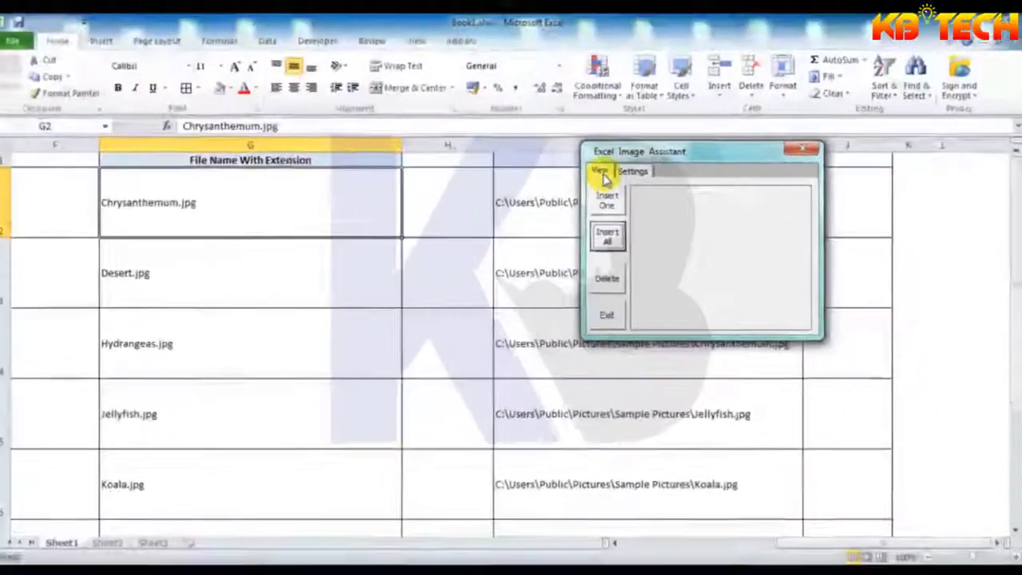
pyautogui.click(243, 260)
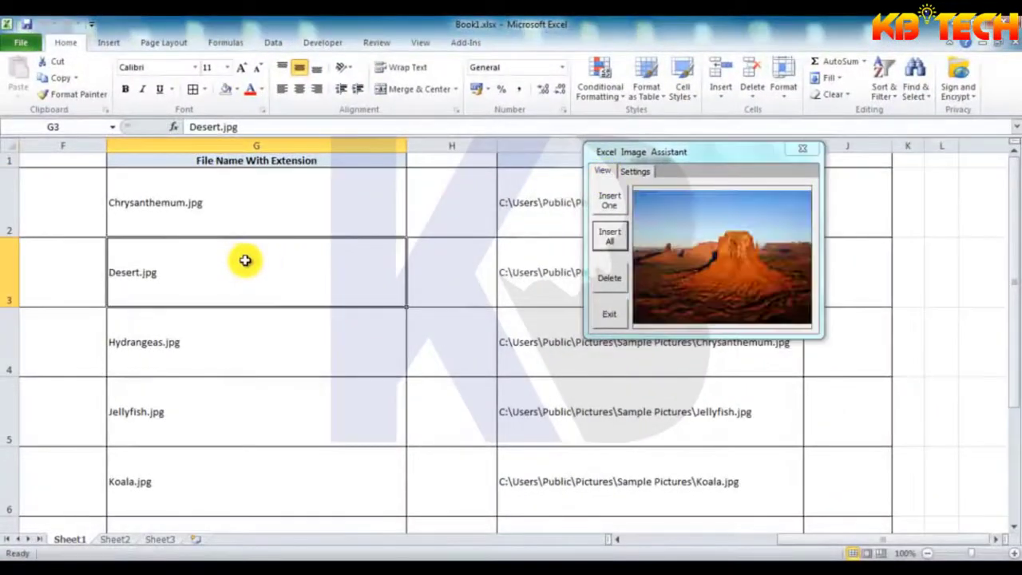
pyautogui.click(181, 209)
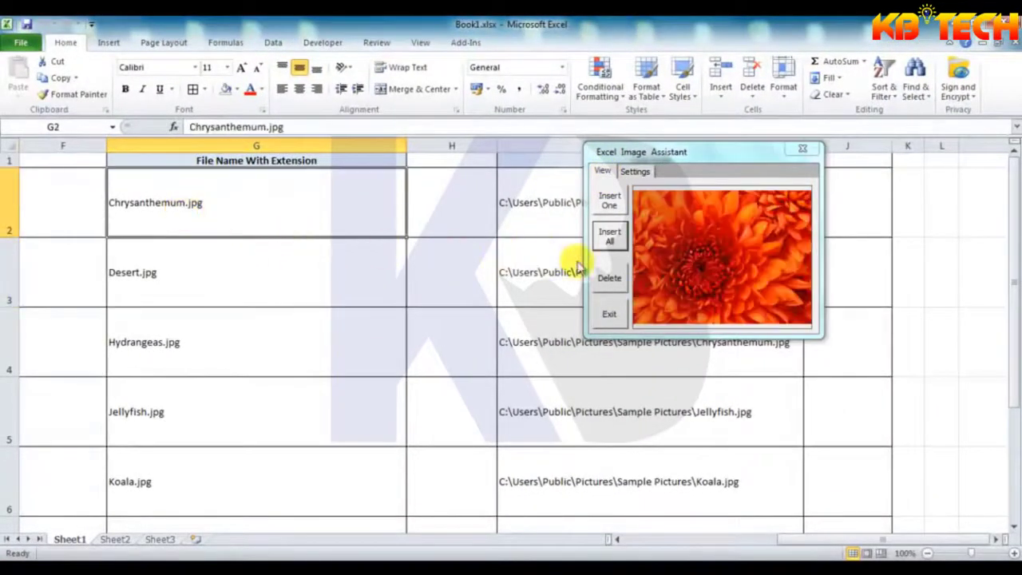
pyautogui.click(612, 238)
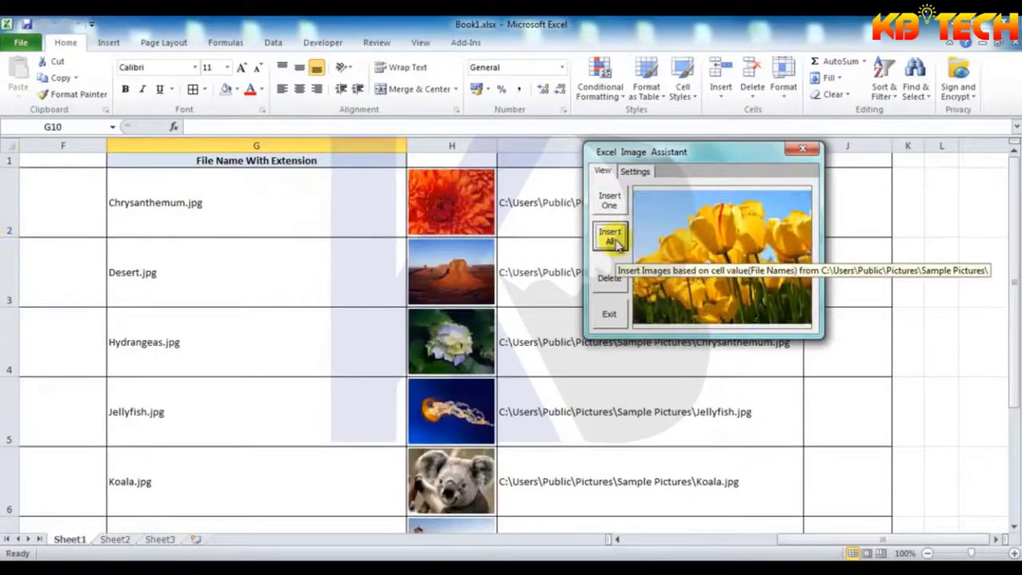
# Preview the images for the file names in G2 to G5 by stepping through the cells.
pyautogui.click(262, 269)
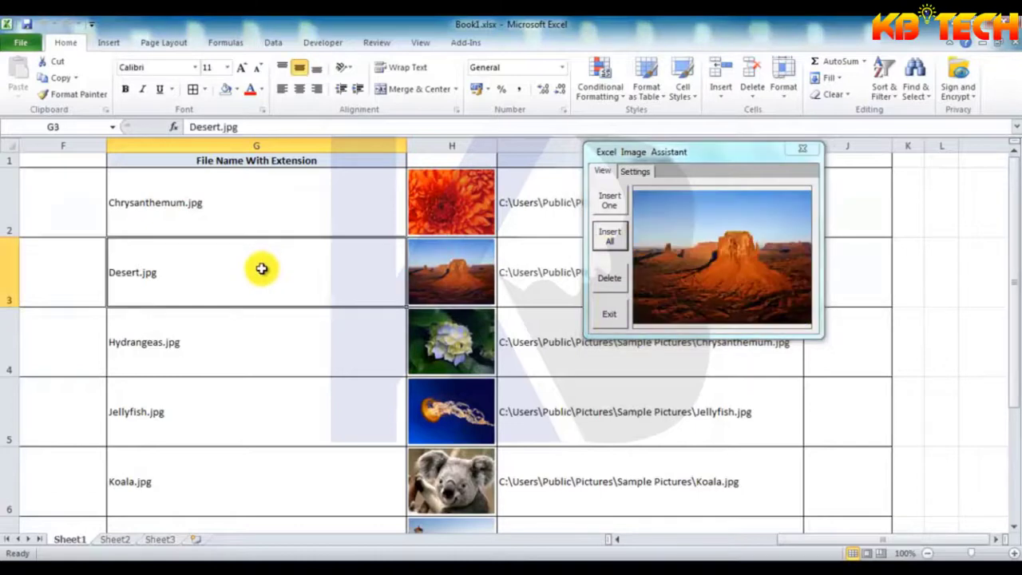
pyautogui.press('Down')
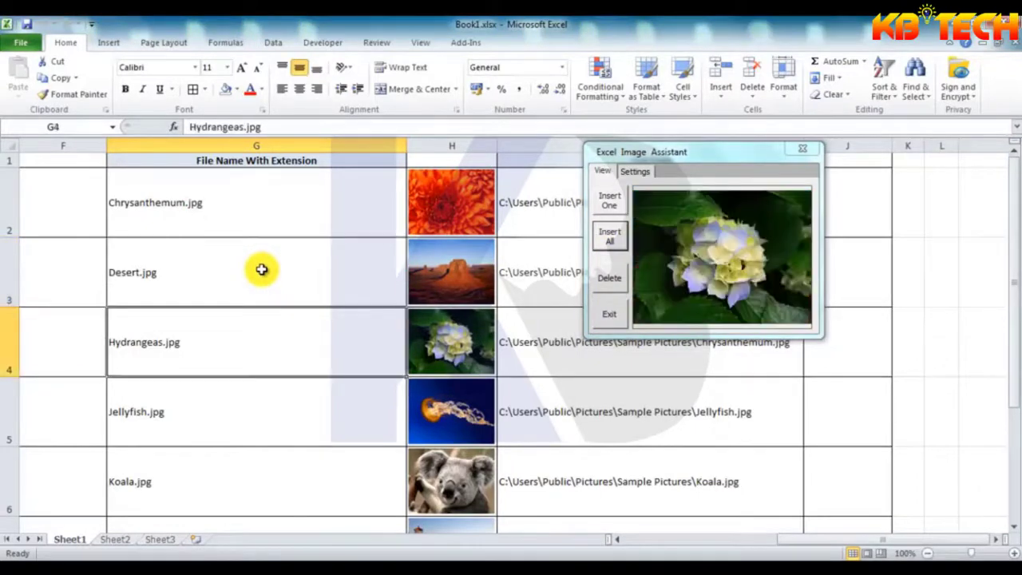
pyautogui.press('Down')
pyautogui.press('Up')
pyautogui.press('Up')
pyautogui.press('Up')
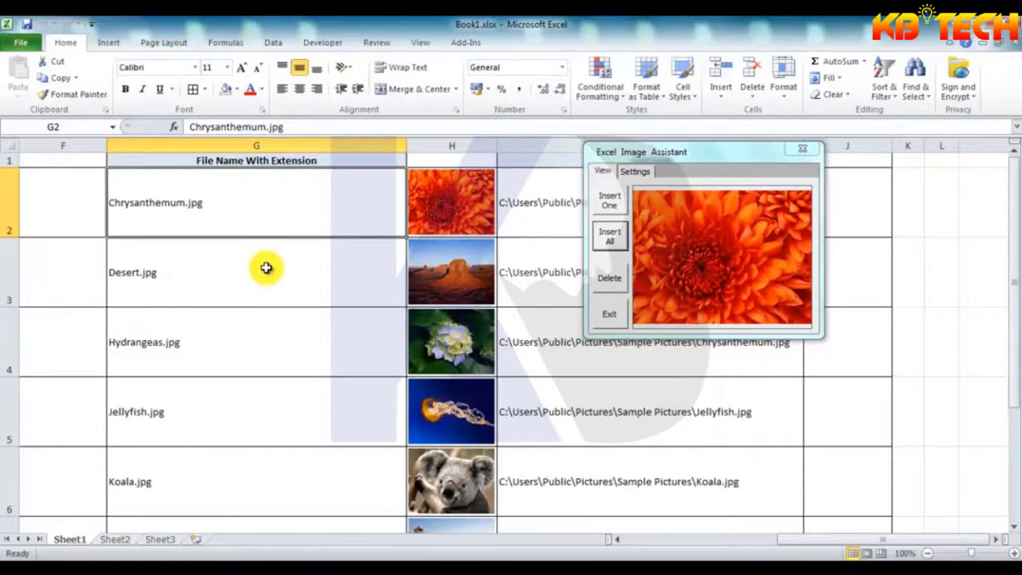
# Move the assistant window clear of the Full Path column and delete all images and comments from the sheet, confirming the deletion.
pyautogui.click(656, 153)
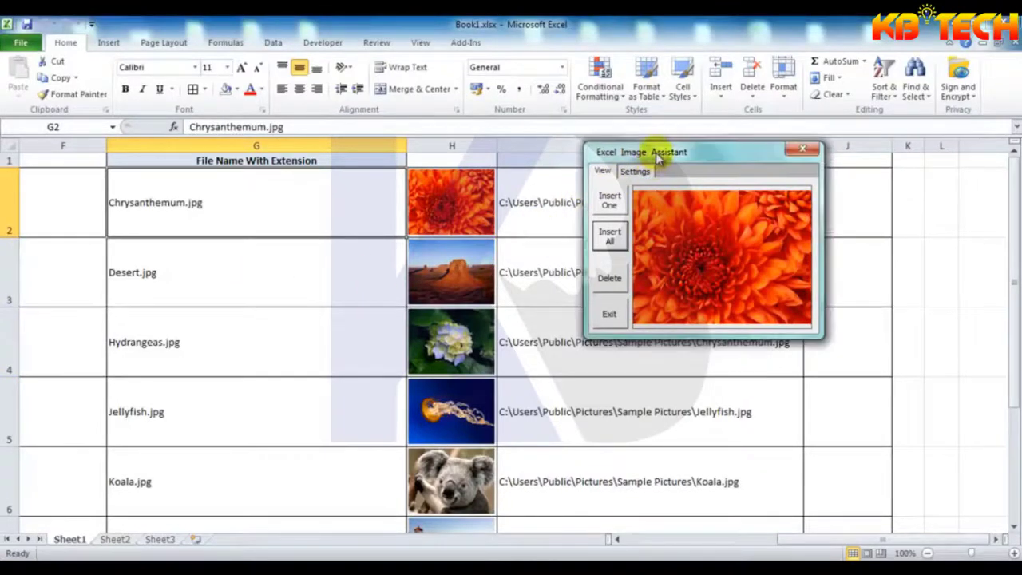
pyautogui.moveTo(656, 153); pyautogui.dragTo(726, 167)
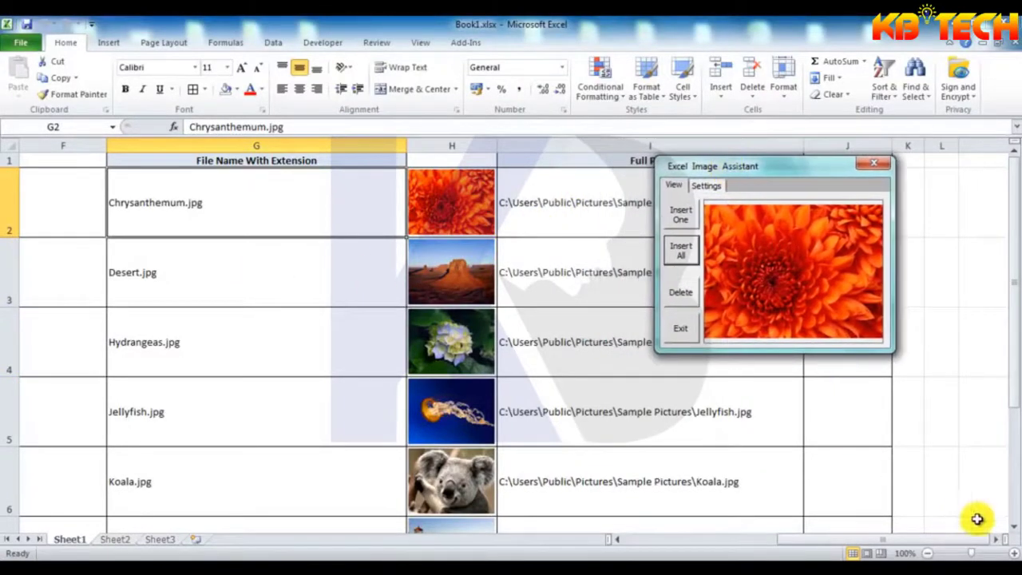
pyautogui.click(999, 542)
pyautogui.click(999, 542)
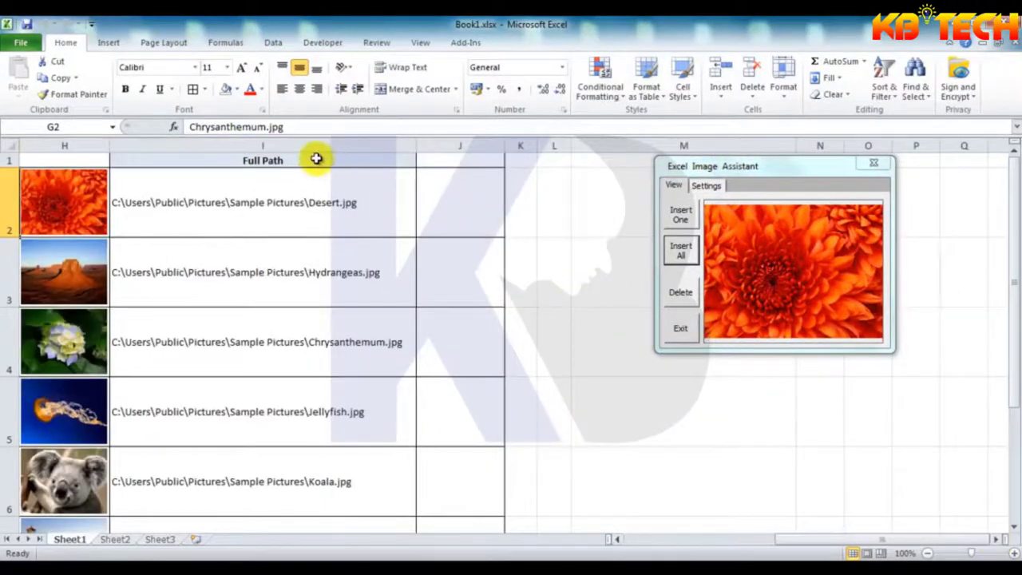
pyautogui.click(681, 292)
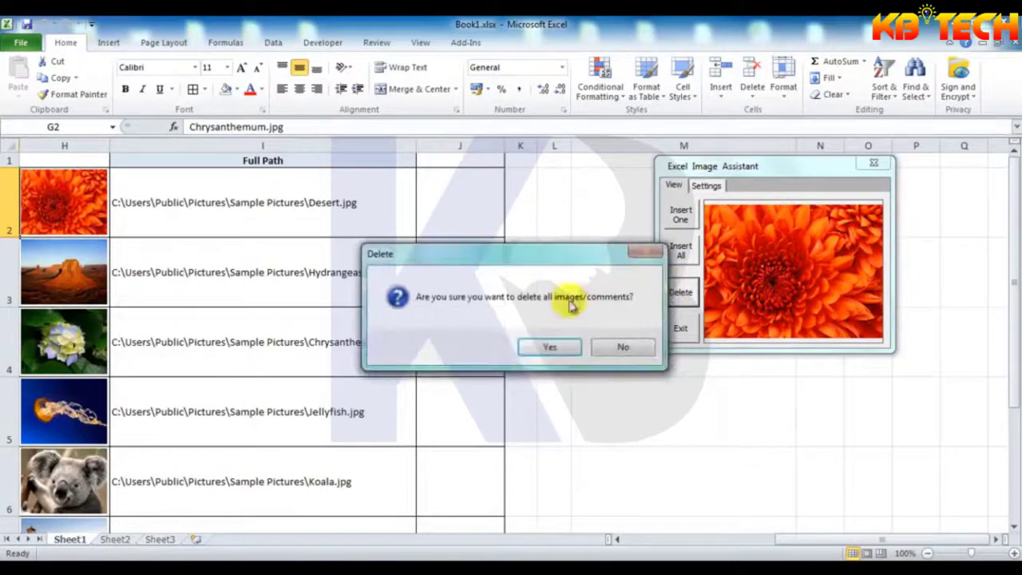
pyautogui.click(549, 346)
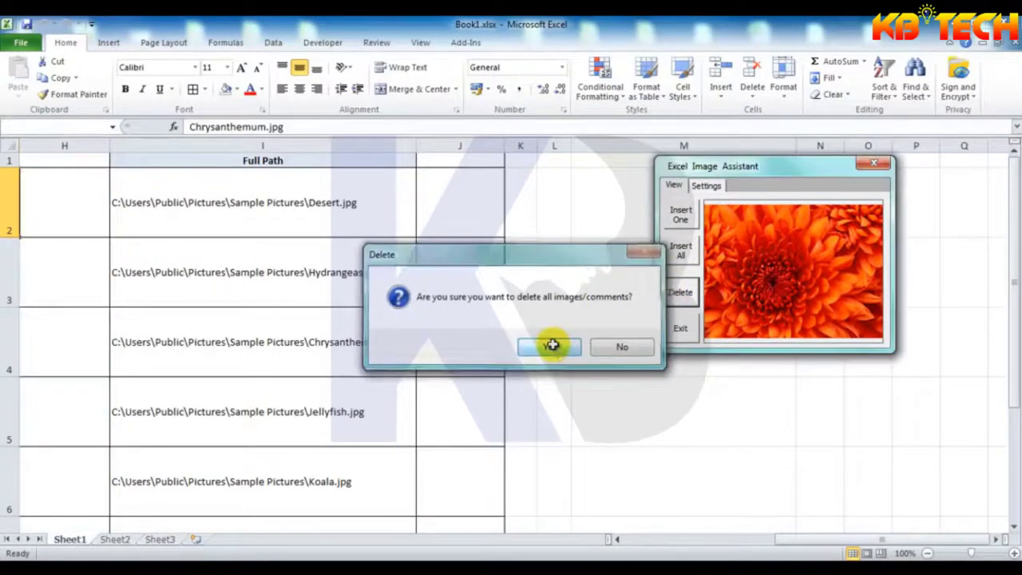
# Select I2 in the Full Path column, clear the assistant's image folder path and leave the file extension blank.
pyautogui.click(241, 162)
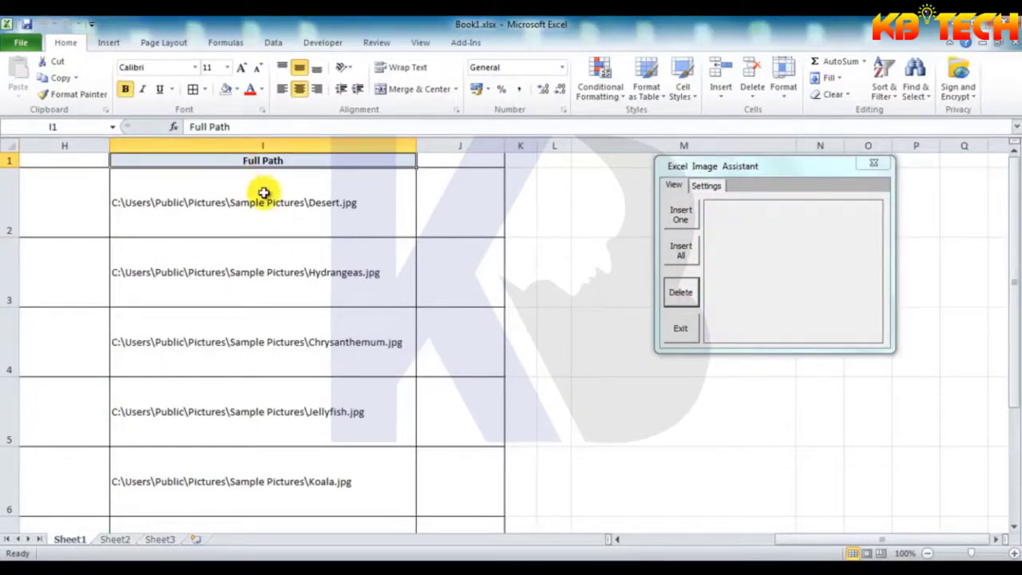
pyautogui.click(263, 192)
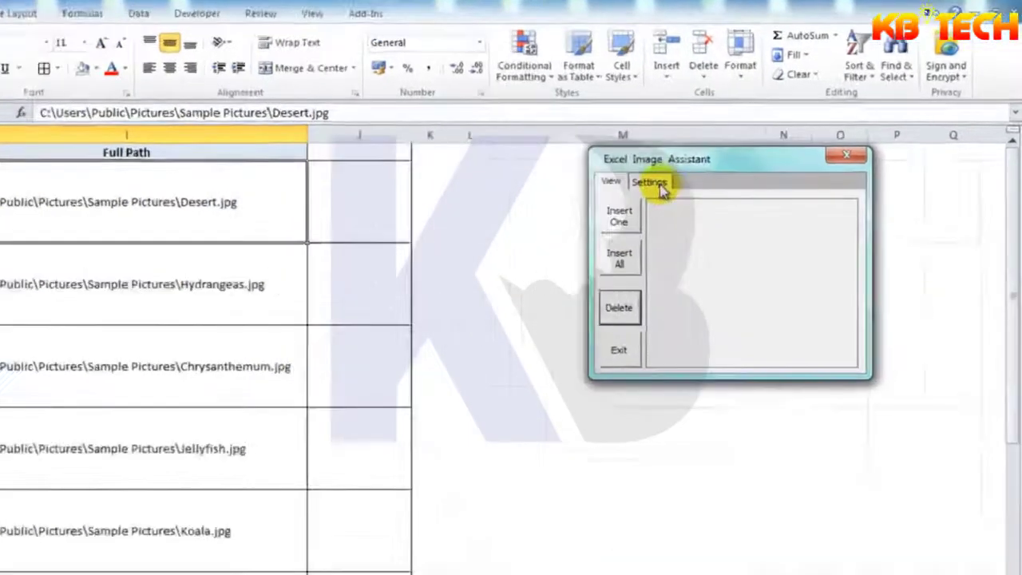
pyautogui.click(721, 189)
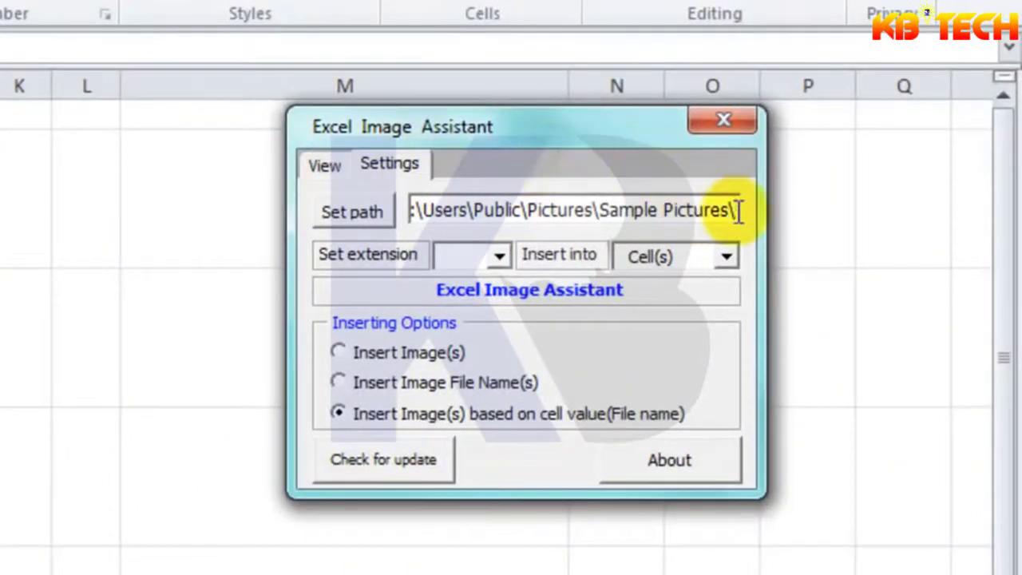
pyautogui.moveTo(740, 210); pyautogui.dragTo(389, 339)
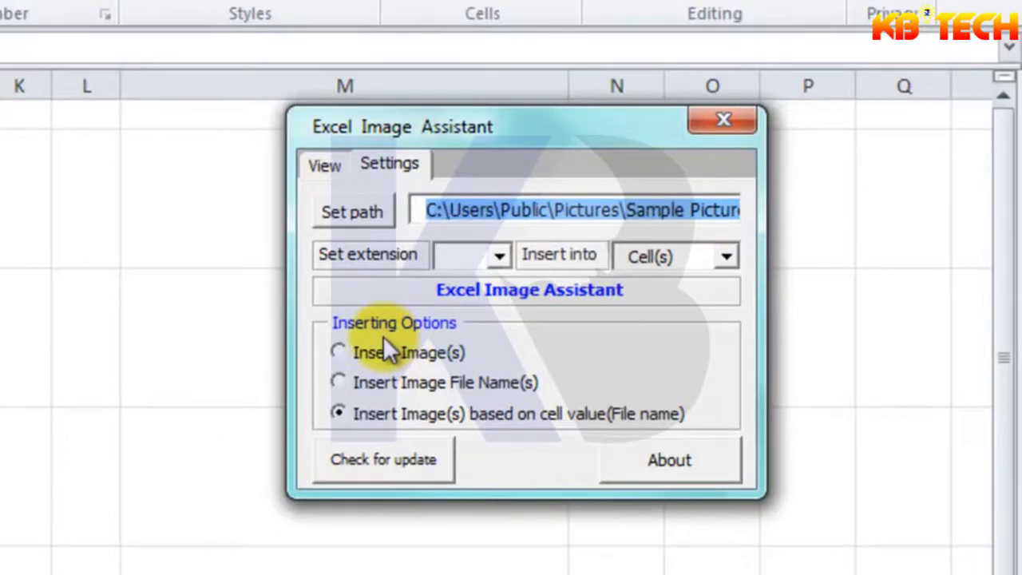
pyautogui.press('Delete')
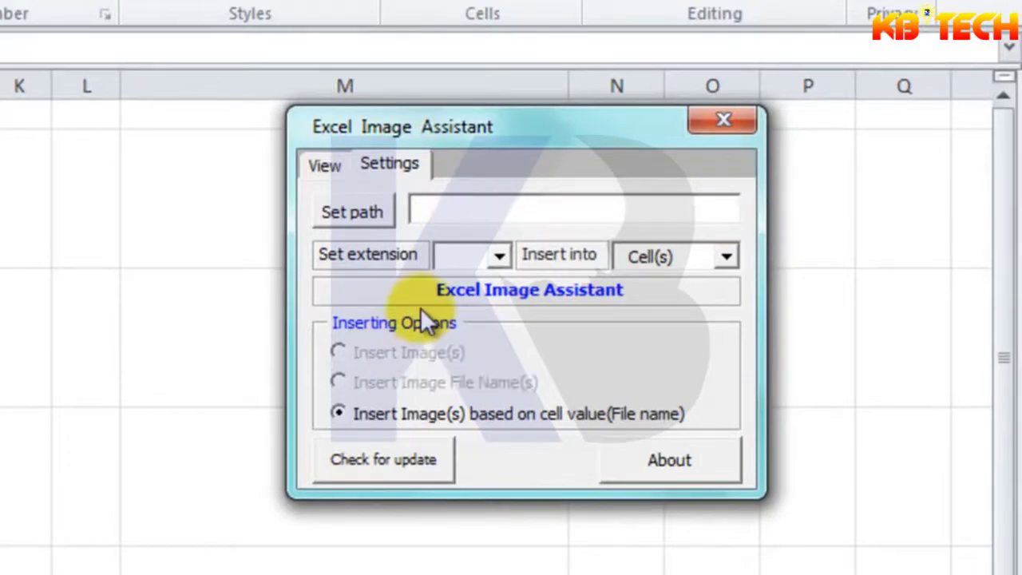
pyautogui.click(498, 256)
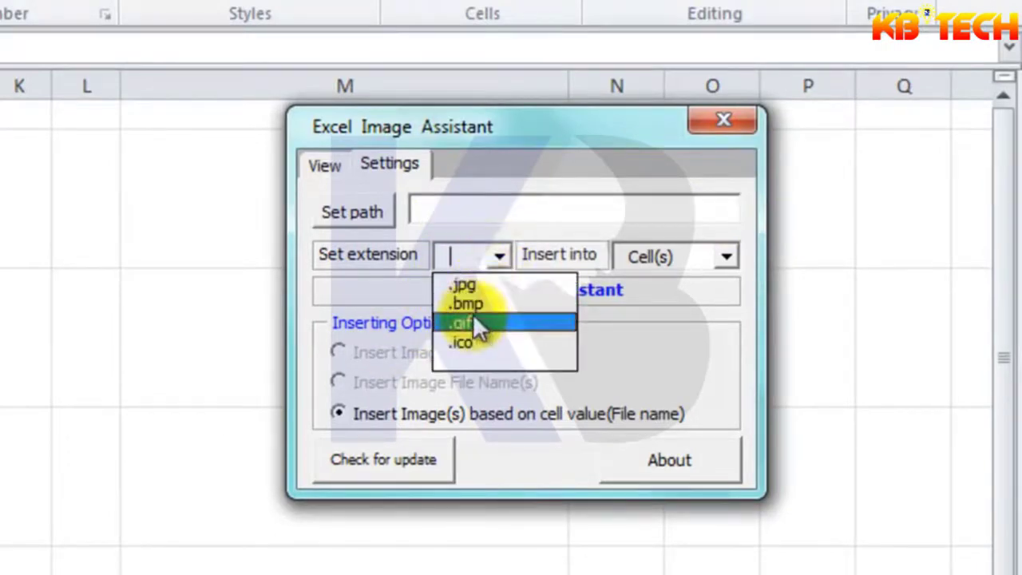
pyautogui.click(480, 360)
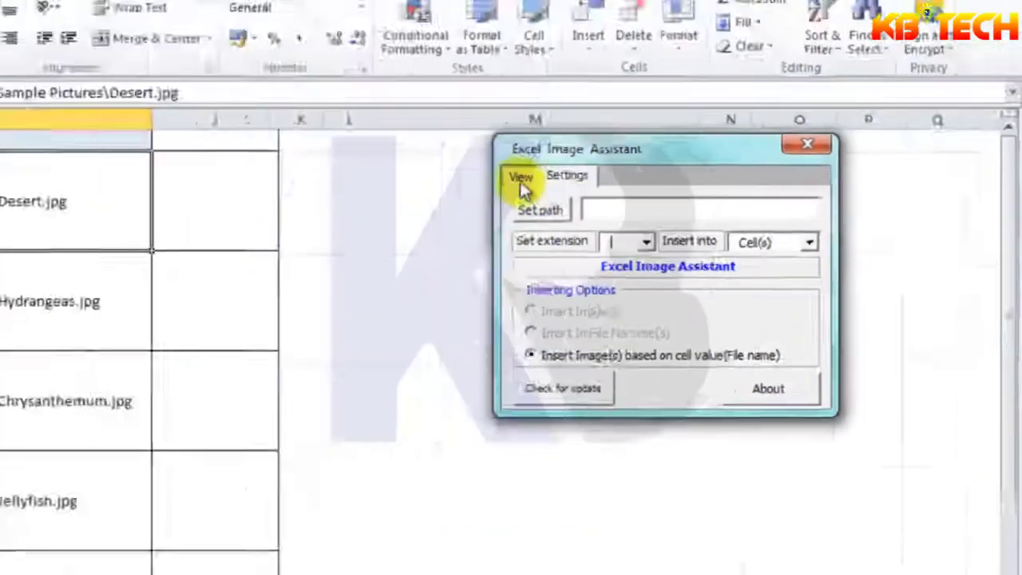
# Return to the image preview and preview the images for the full paths in I3 and I2.
pyautogui.click(521, 182)
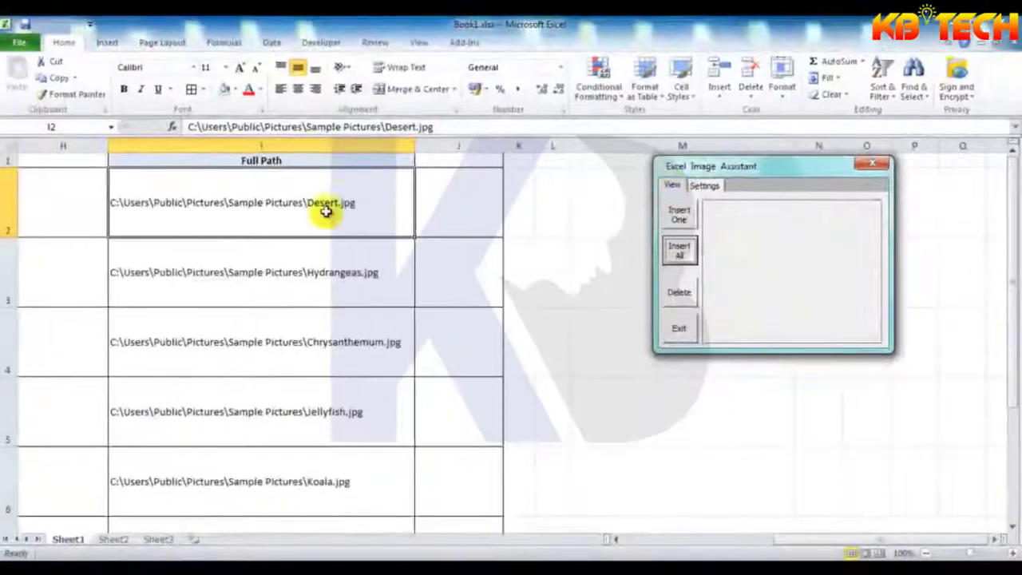
pyautogui.click(262, 266)
pyautogui.click(243, 204)
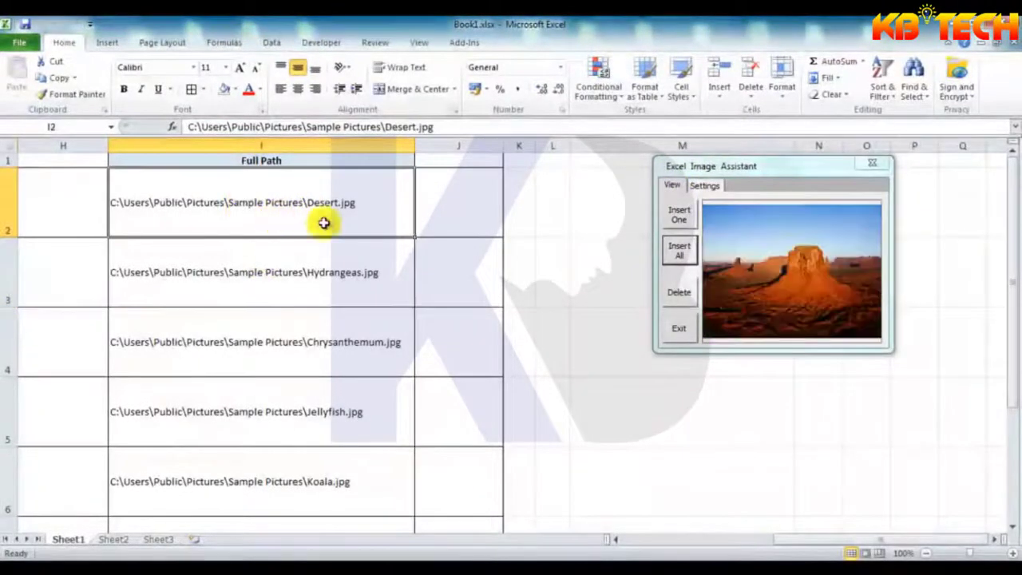